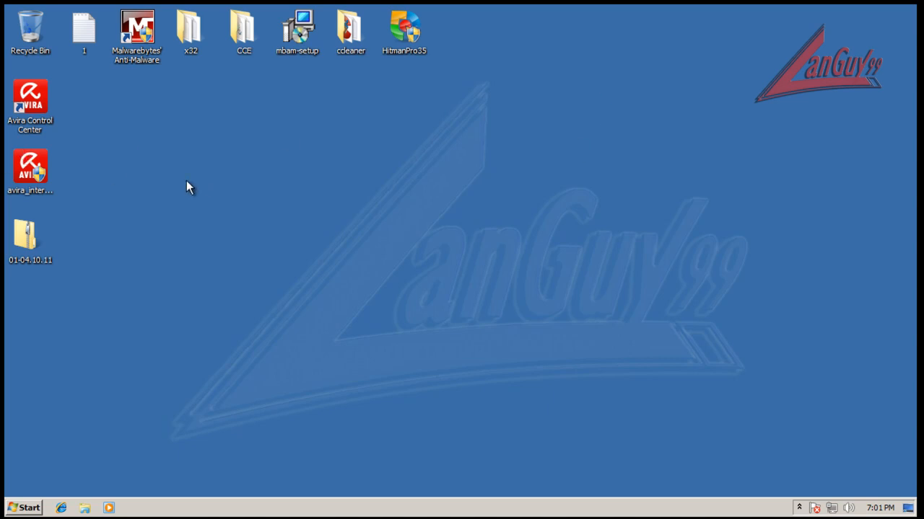
- Open Windows Task Manager and list the running processes from all users
{"action": "left_click", "coordinate": [19, 168]}
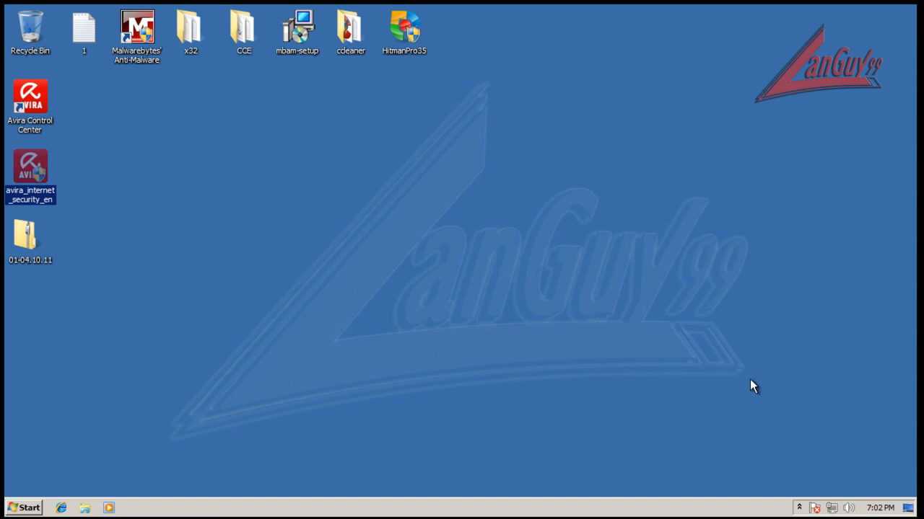
{"action": "left_click", "coordinate": [801, 508]}
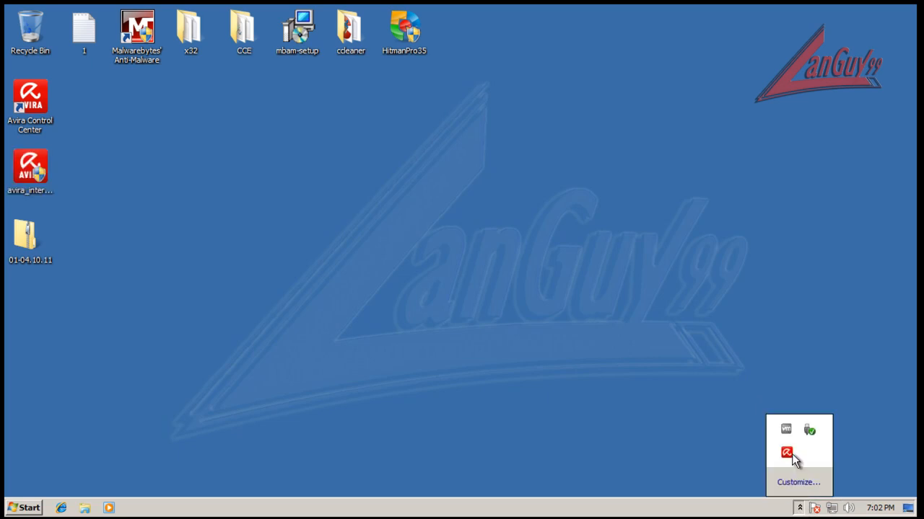
{"action": "right_click", "coordinate": [748, 510]}
{"action": "left_click", "coordinate": [816, 465]}
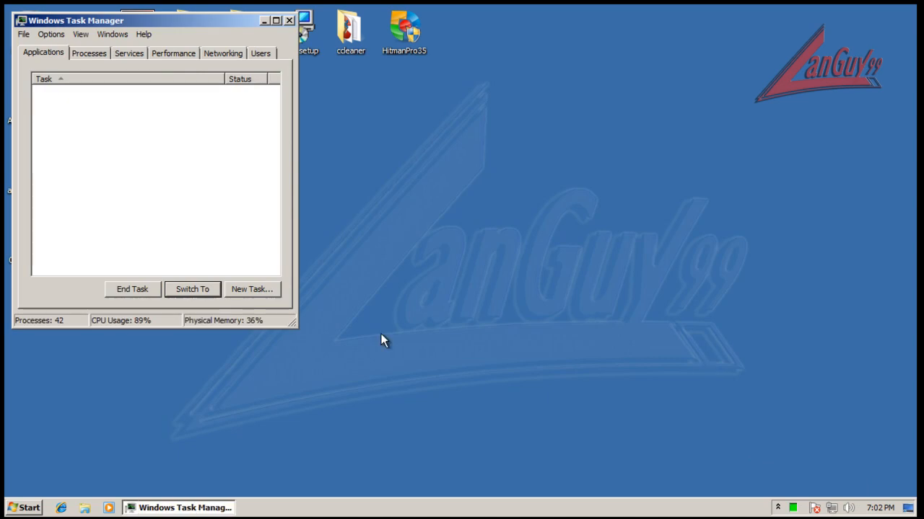
{"action": "left_click", "coordinate": [100, 54]}
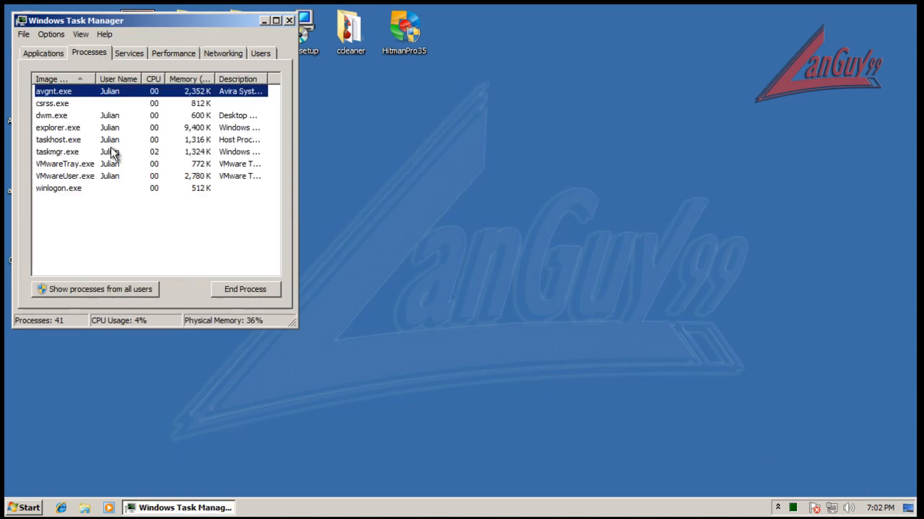
{"action": "left_click", "coordinate": [147, 289]}
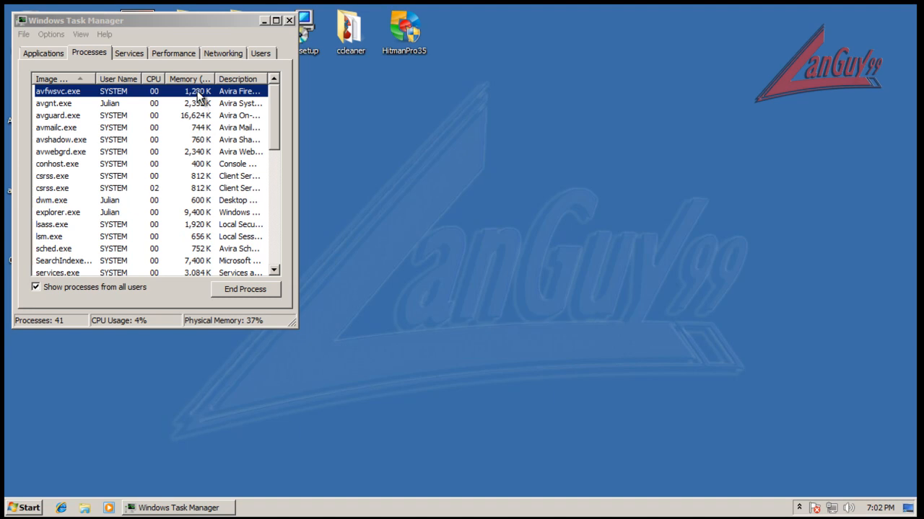
- Examine the Avira processes and their memory use with the full descriptions readable, and close Task Manager
{"action": "left_click_drag", "start_coordinate": [275, 128], "coordinate": [275, 41]}
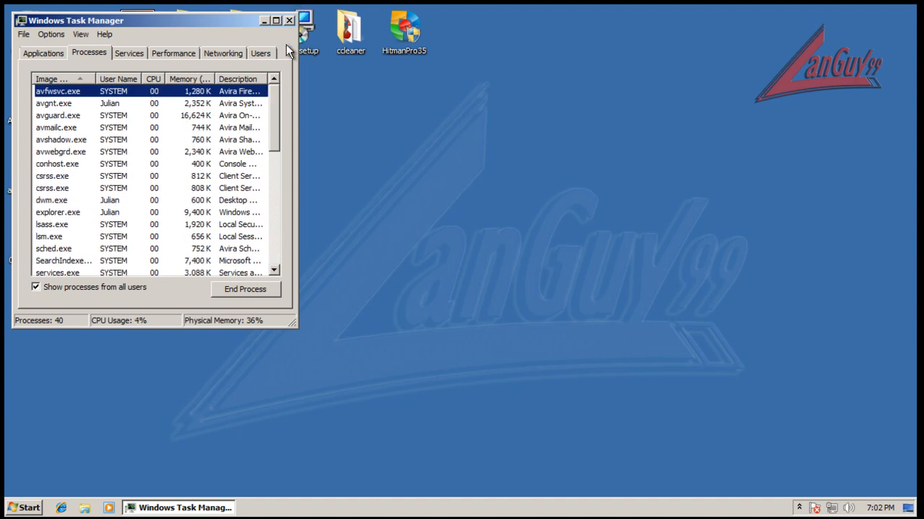
{"action": "left_click", "coordinate": [243, 106]}
{"action": "left_click", "coordinate": [244, 116]}
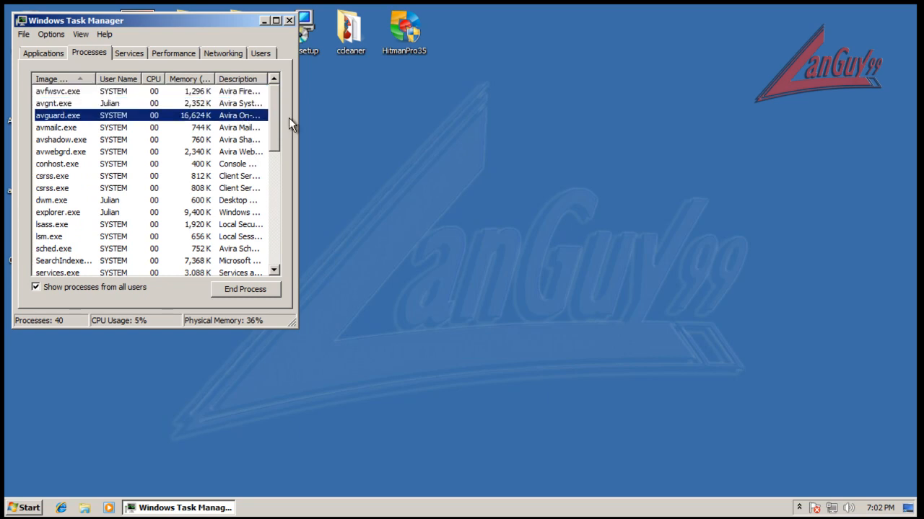
{"action": "left_click", "coordinate": [244, 128]}
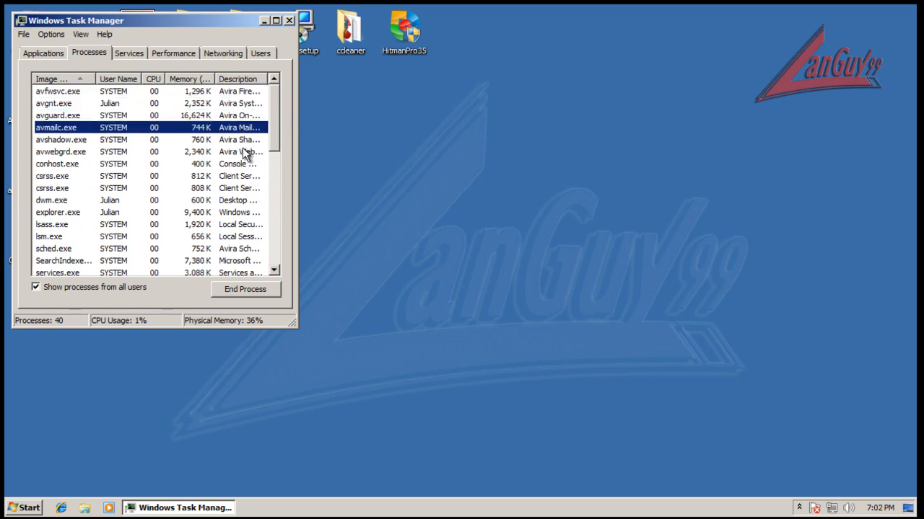
{"action": "left_click", "coordinate": [264, 141]}
{"action": "left_click_drag", "start_coordinate": [296, 145], "coordinate": [441, 144]}
{"action": "left_click_drag", "start_coordinate": [266, 74], "coordinate": [347, 73]}
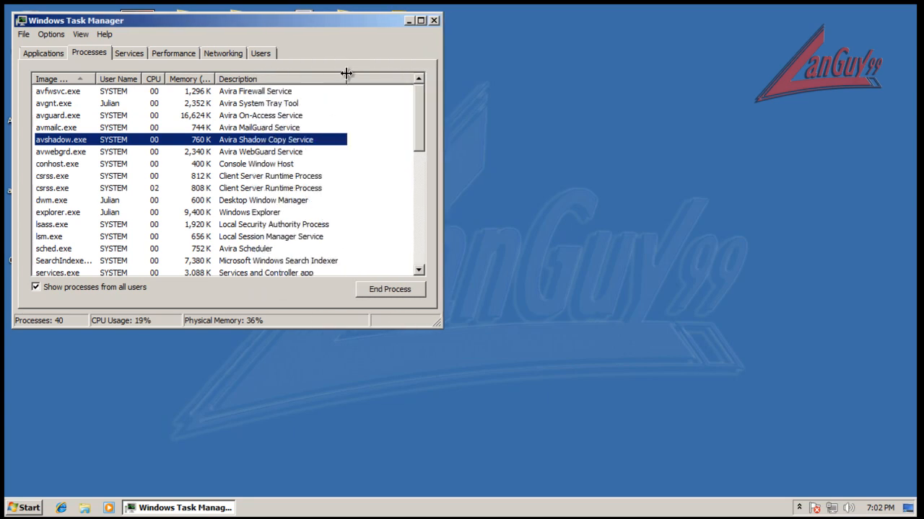
{"action": "left_click", "coordinate": [302, 153]}
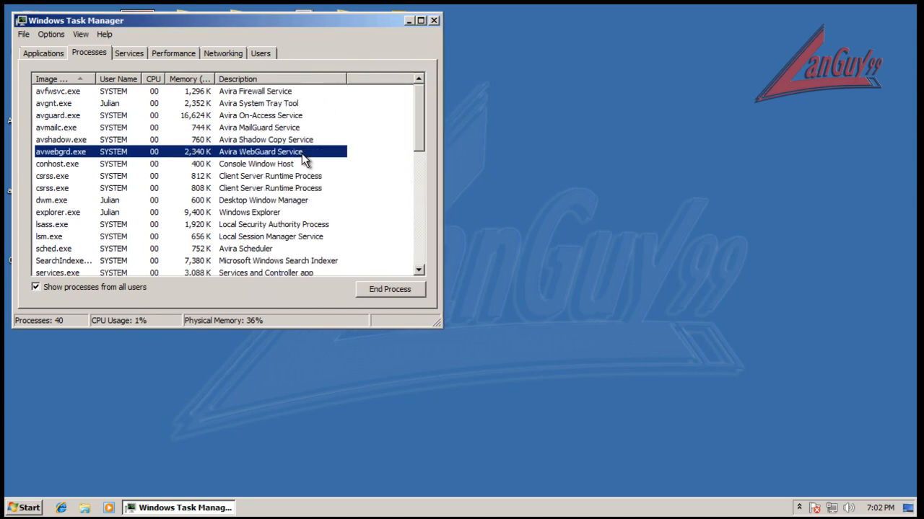
{"action": "left_click", "coordinate": [433, 21]}
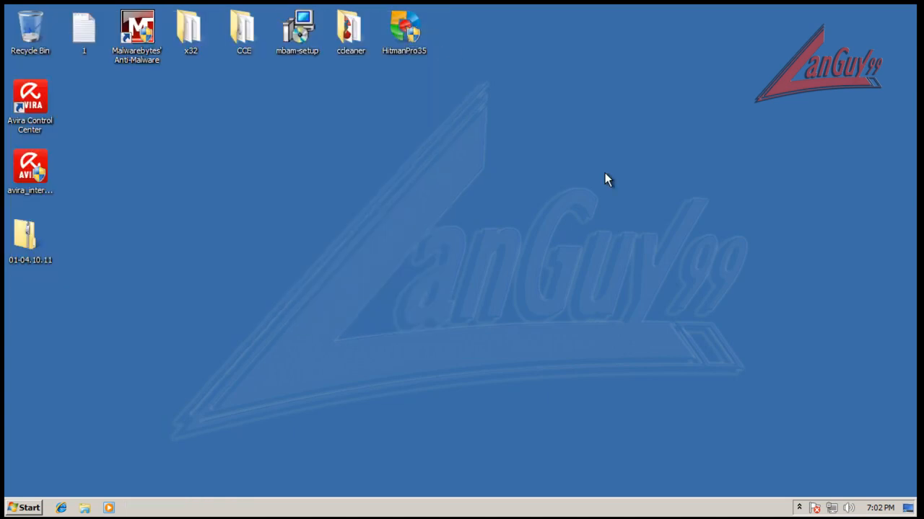
- Open Avira Internet Security 2012, view its automatic update interval settings, and close the configuration without changes
{"action": "left_click", "coordinate": [799, 509]}
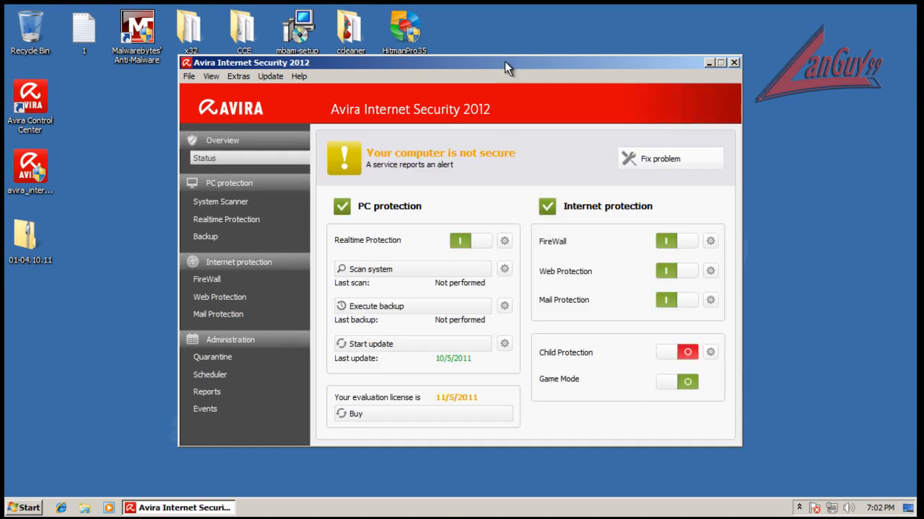
{"action": "left_click_drag", "start_coordinate": [504, 61], "coordinate": [474, 81]}
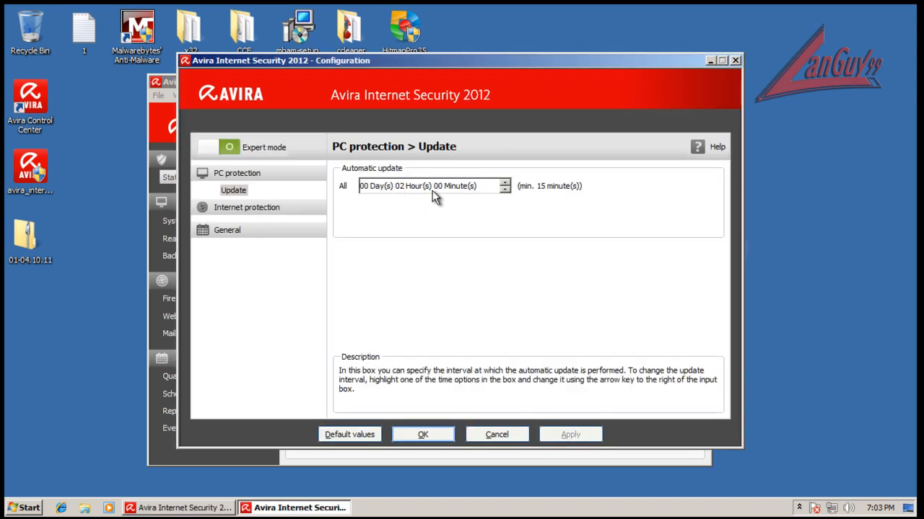
{"action": "left_click", "coordinate": [510, 431]}
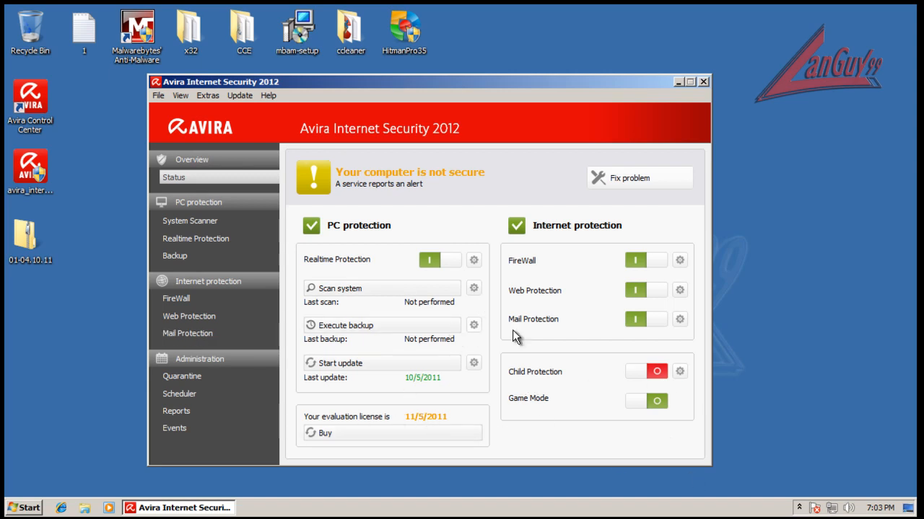
- Run a manual Avira update and close the Updater once it has finished
{"action": "left_click", "coordinate": [406, 361]}
{"action": "left_click", "coordinate": [203, 510]}
{"action": "left_click", "coordinate": [204, 510]}
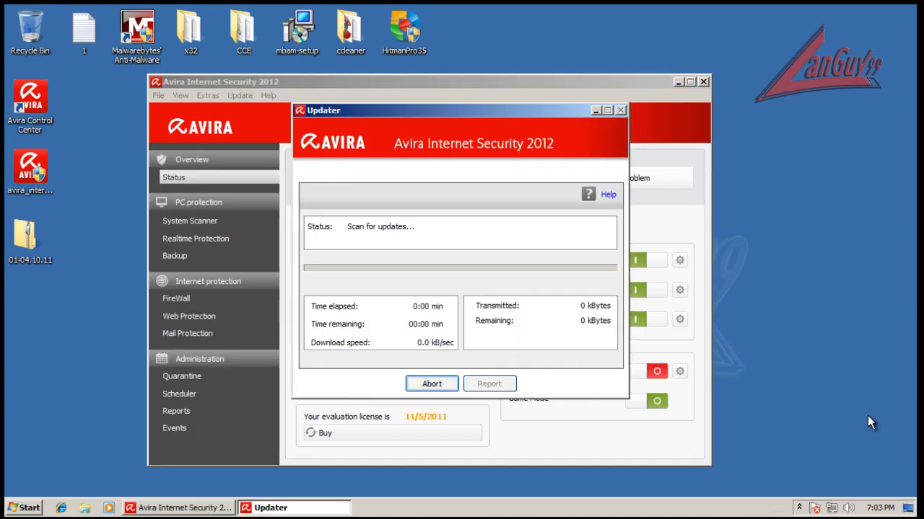
{"action": "left_click_drag", "start_coordinate": [489, 114], "coordinate": [736, 143]}
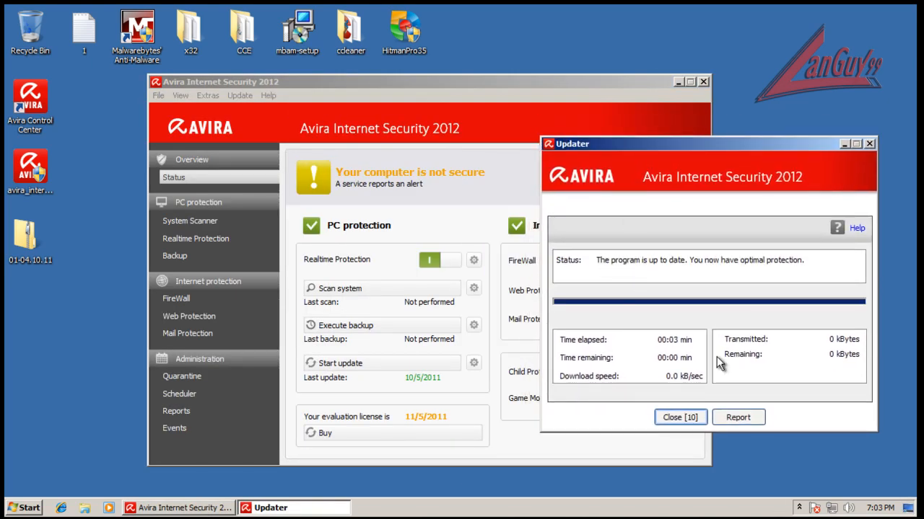
{"action": "left_click", "coordinate": [681, 417]}
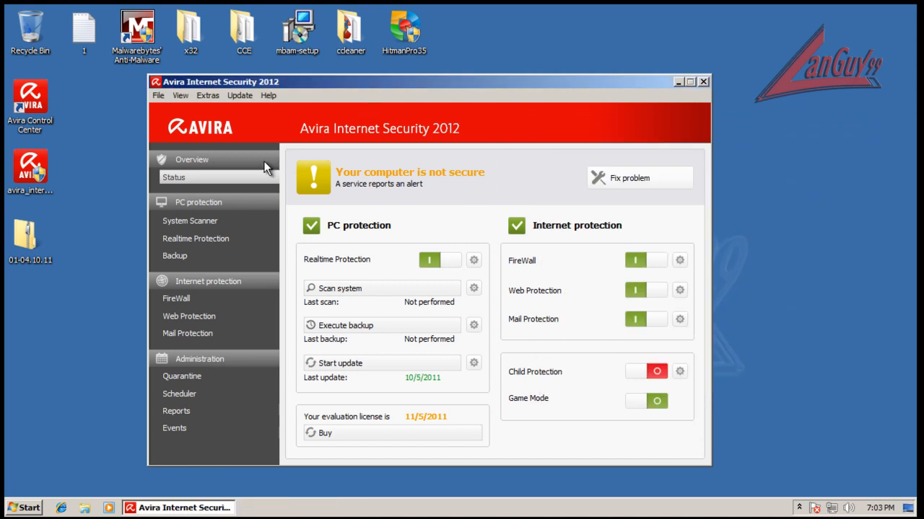
- Look through the System Scanner, Realtime Protection, FireWall, Web Protection and Scheduler pages, and return to the Status overview
{"action": "left_click", "coordinate": [193, 219]}
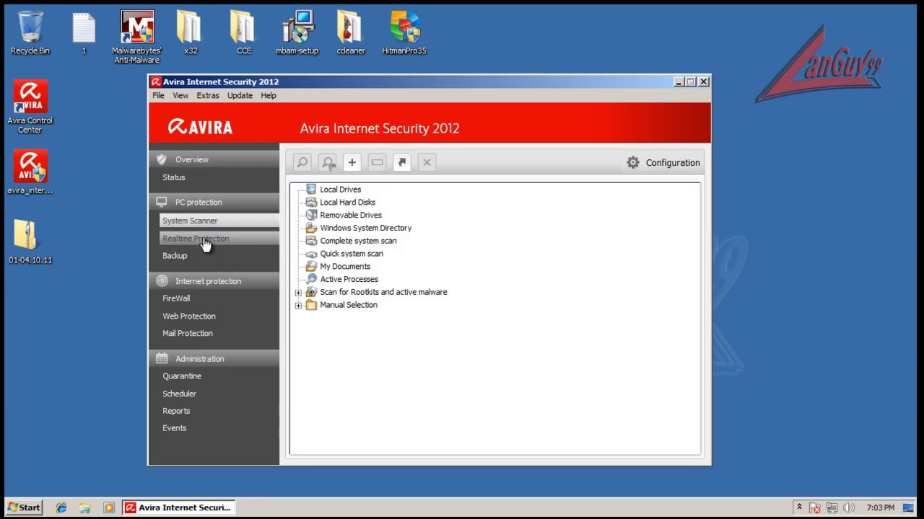
{"action": "left_click", "coordinate": [203, 240]}
{"action": "left_click", "coordinate": [176, 257]}
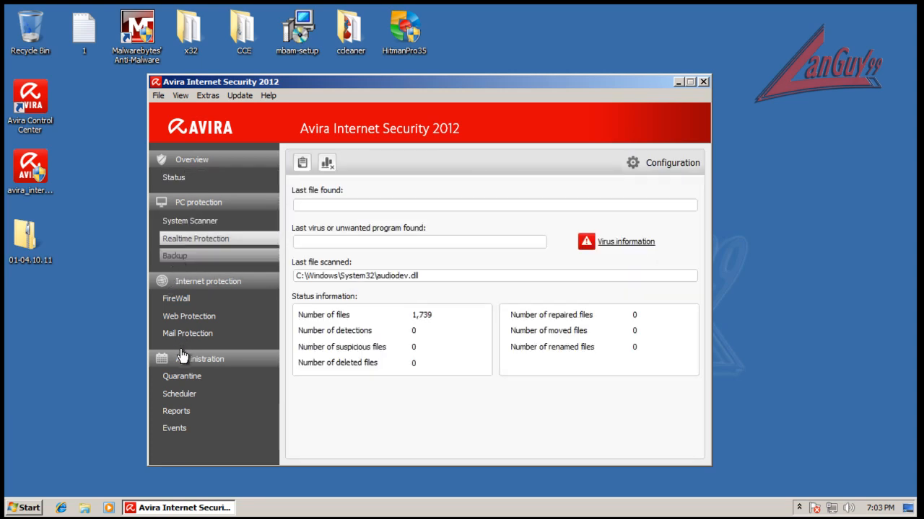
{"action": "left_click", "coordinate": [183, 302]}
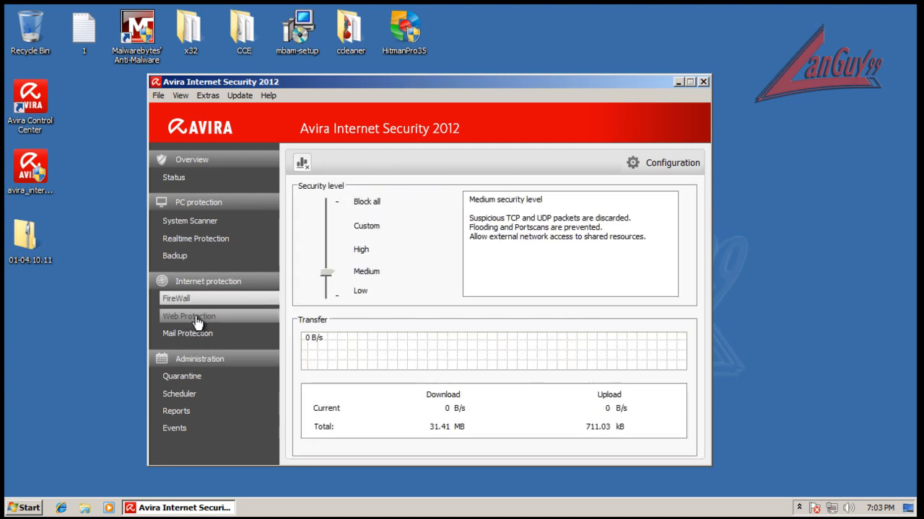
{"action": "left_click", "coordinate": [196, 322]}
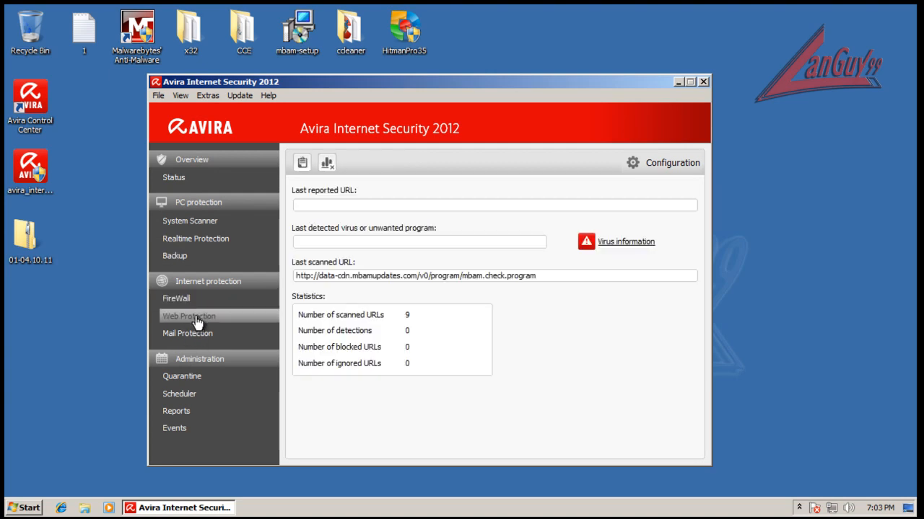
{"action": "left_click", "coordinate": [186, 394]}
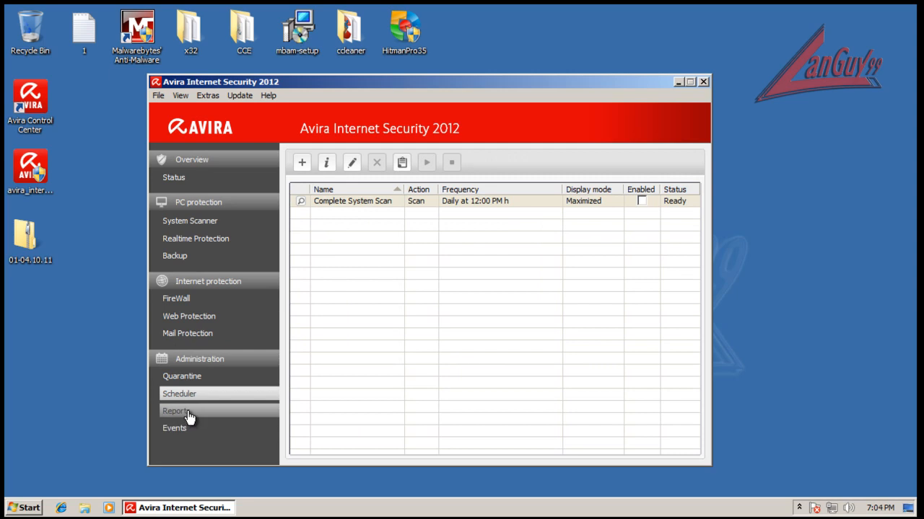
{"action": "left_click", "coordinate": [175, 180]}
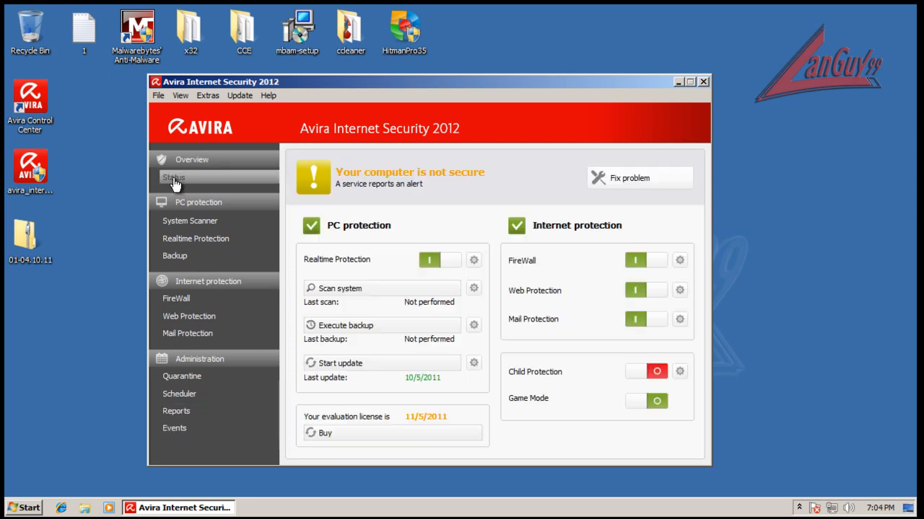
{"action": "left_click", "coordinate": [474, 289]}
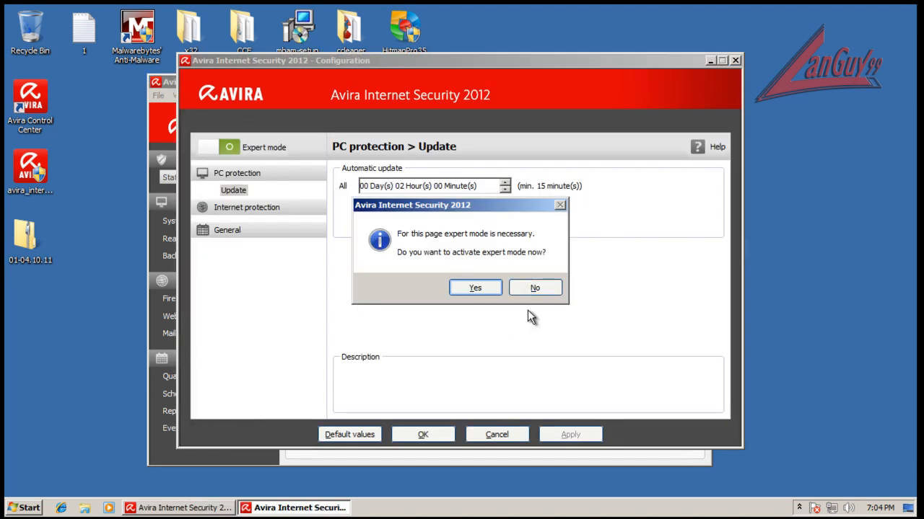
{"action": "left_click", "coordinate": [533, 289]}
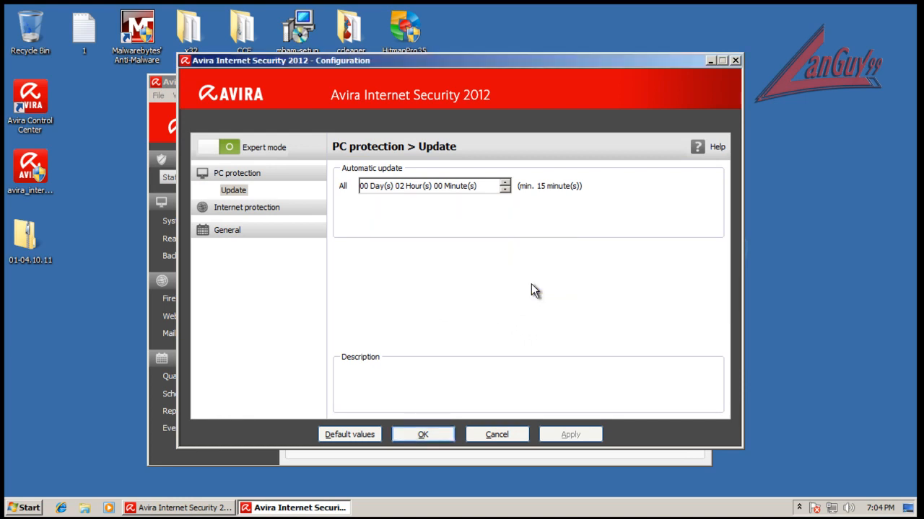
{"action": "left_click", "coordinate": [505, 435]}
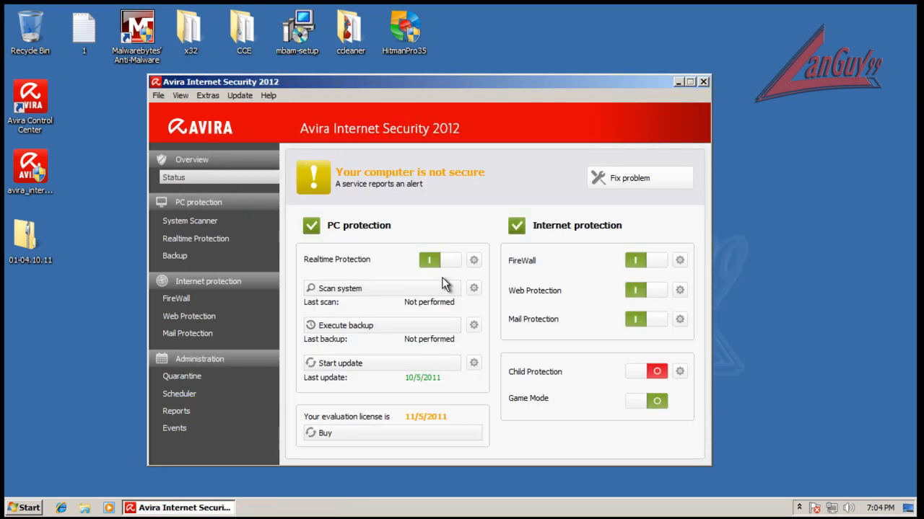
- Open the configuration with expert mode activated and examine the System Scanner's detection action, archive, exception, heuristic and report settings
{"action": "left_click", "coordinate": [457, 328]}
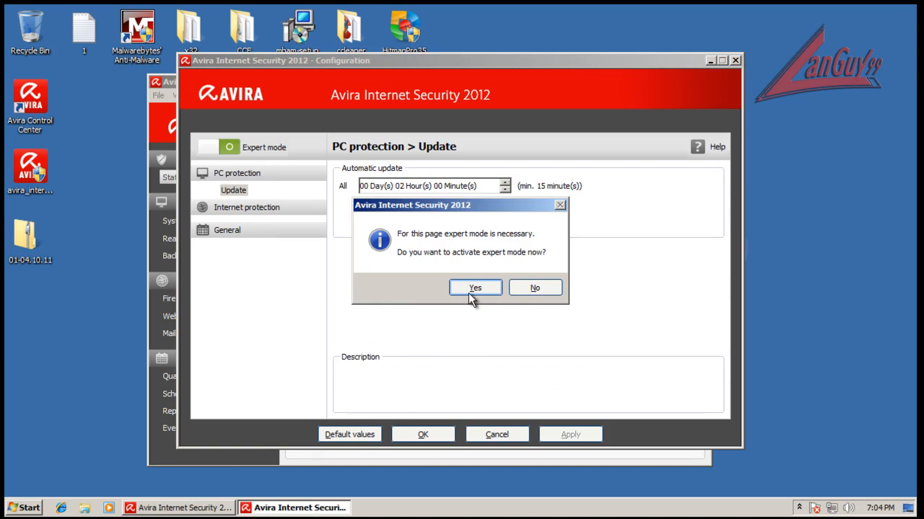
{"action": "left_click", "coordinate": [472, 286]}
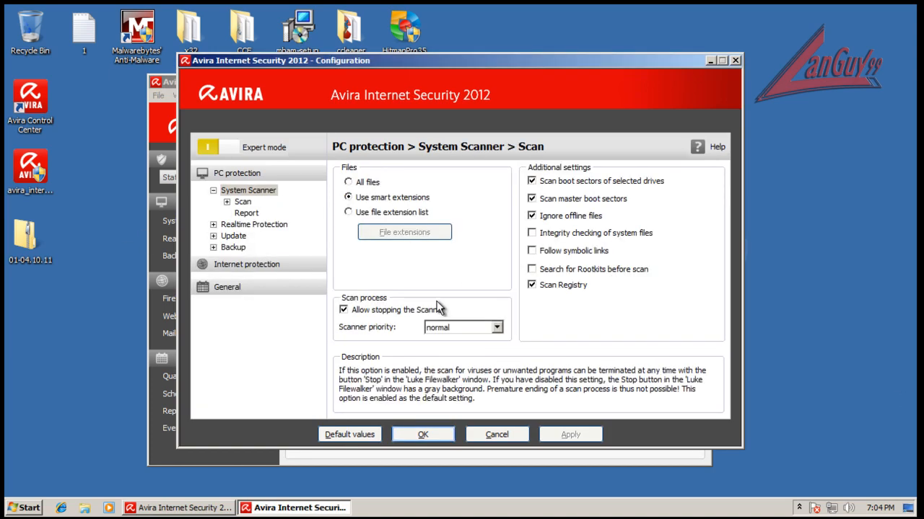
{"action": "left_click", "coordinate": [227, 202]}
{"action": "left_click", "coordinate": [278, 213]}
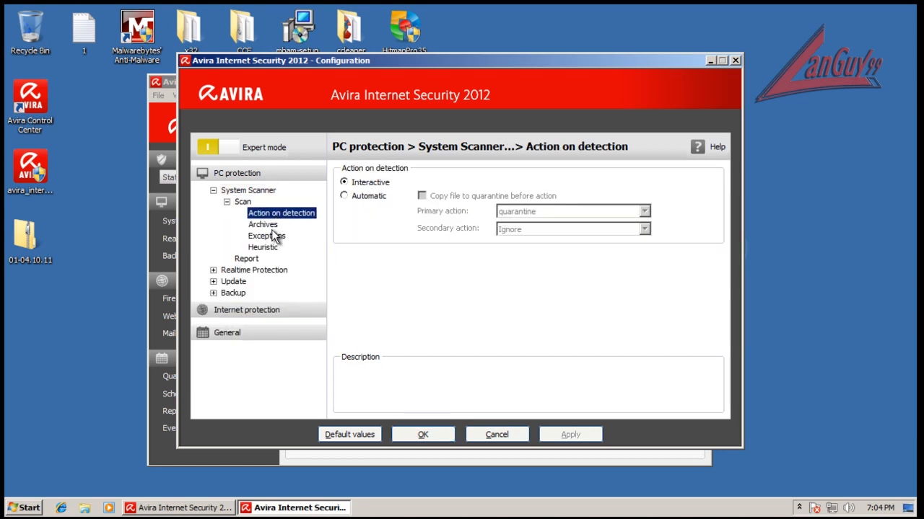
{"action": "left_click", "coordinate": [272, 226]}
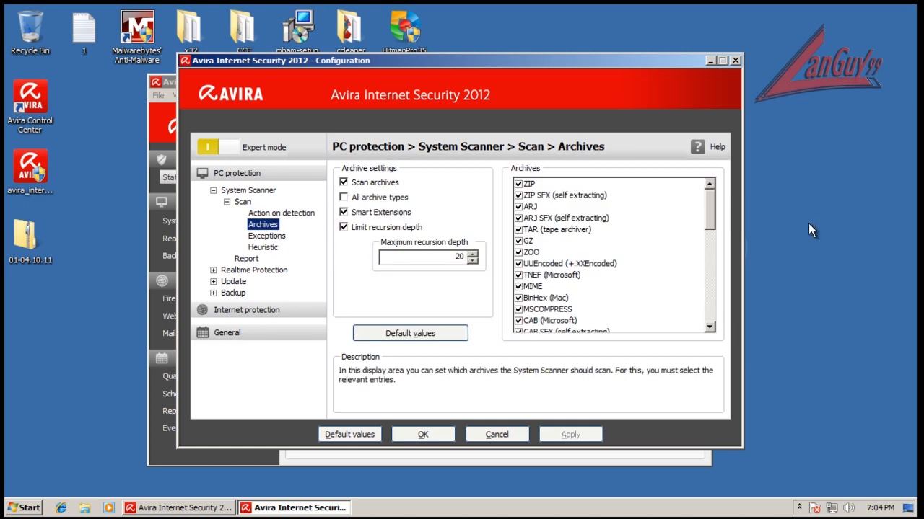
{"action": "left_click", "coordinate": [262, 236]}
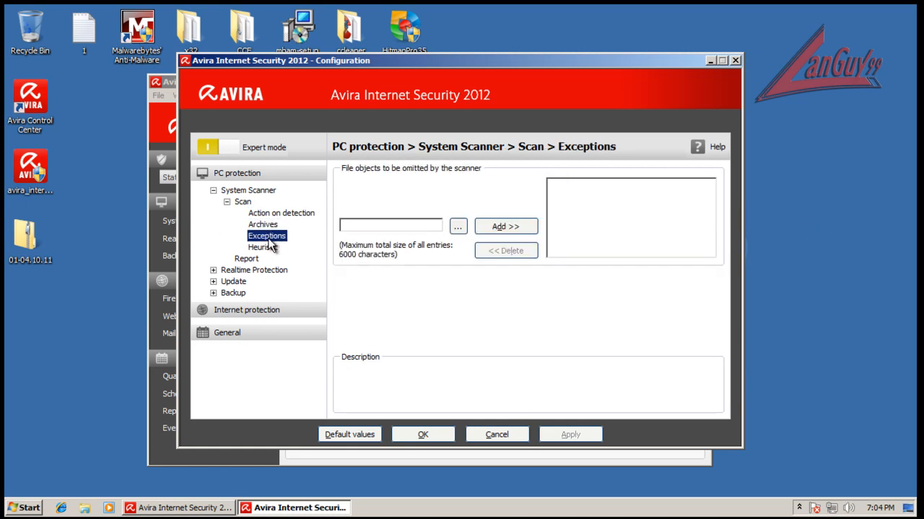
{"action": "left_click", "coordinate": [264, 249]}
{"action": "left_click", "coordinate": [248, 258]}
- Review the Realtime Protection scan settings and the General threat categories, cancel the configuration, and close Avira
{"action": "left_click", "coordinate": [225, 270]}
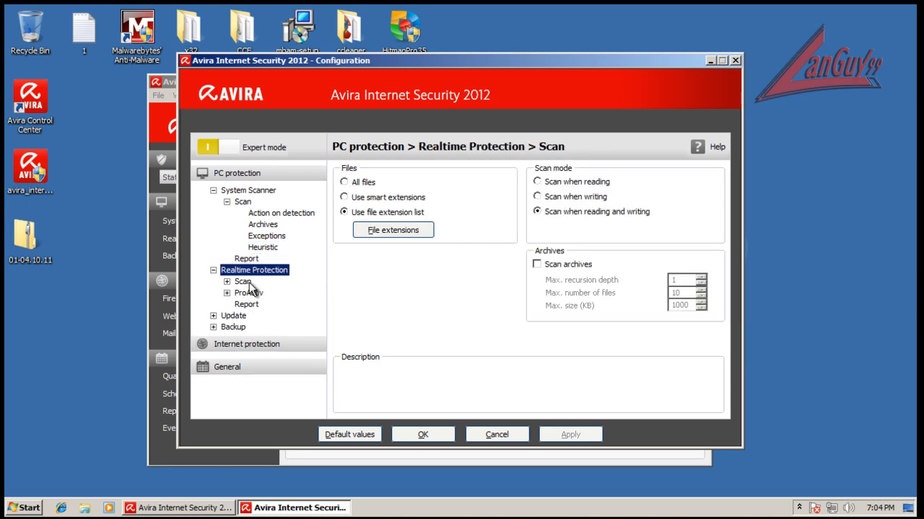
{"action": "left_click", "coordinate": [244, 282]}
{"action": "left_click", "coordinate": [245, 369]}
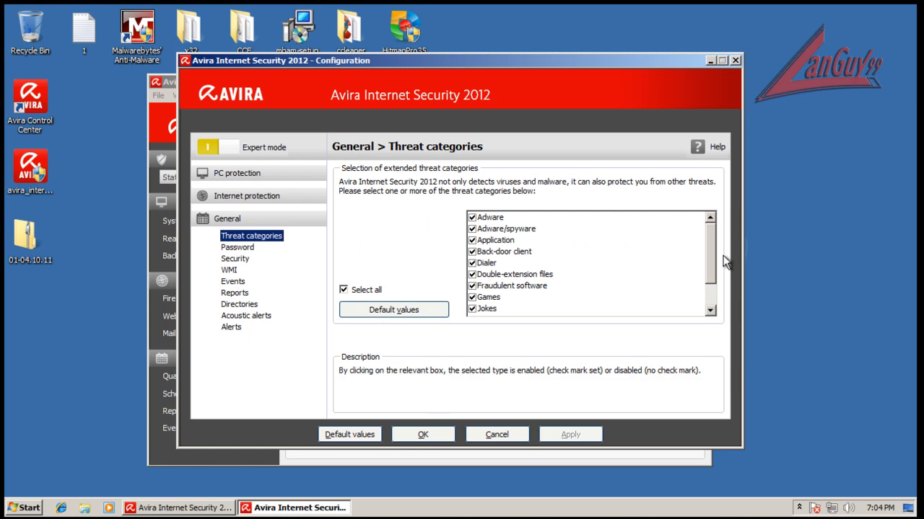
{"action": "mouse_move", "coordinate": [716, 248]}
{"action": "left_mouse_down"}
{"action": "mouse_move", "coordinate": [716, 287]}
{"action": "mouse_move", "coordinate": [716, 248]}
{"action": "left_mouse_up"}
{"action": "left_click", "coordinate": [507, 432]}
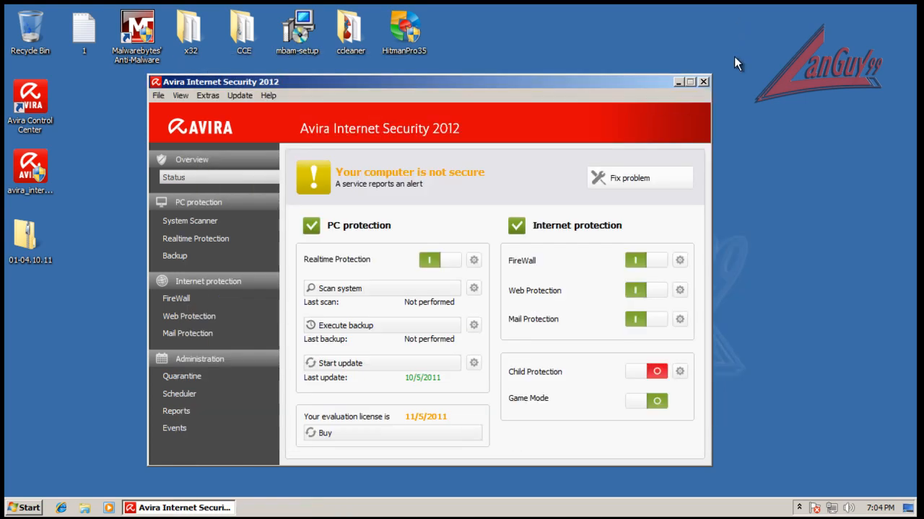
{"action": "left_click", "coordinate": [703, 82]}
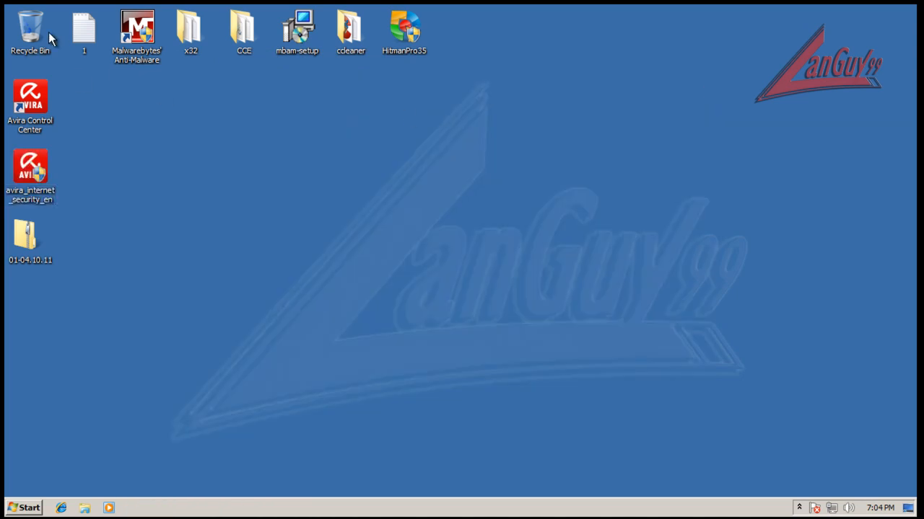
- Open Internet Explorer, arrange it beside the Notepad list of malware links, and postpone its first-run setup
{"action": "left_click", "coordinate": [61, 508]}
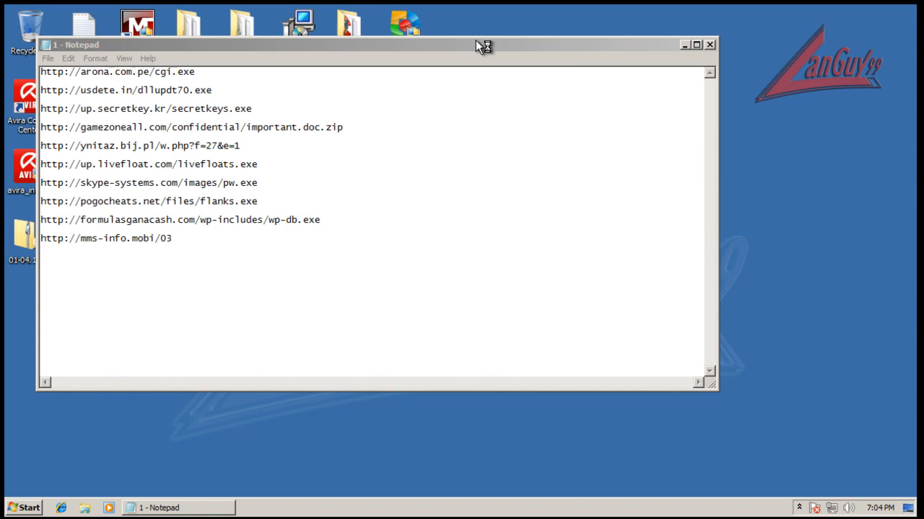
{"action": "left_click_drag", "start_coordinate": [478, 40], "coordinate": [466, 244]}
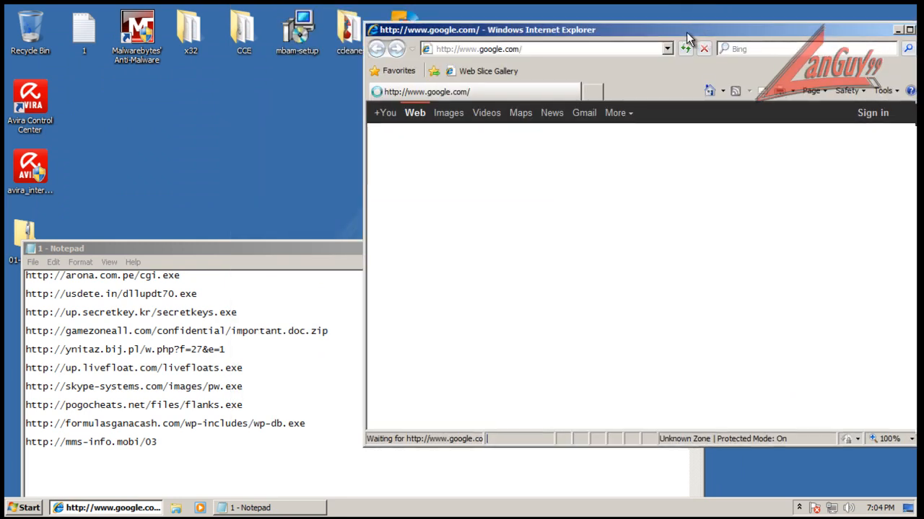
{"action": "left_click_drag", "start_coordinate": [701, 32], "coordinate": [680, 22]}
{"action": "left_click", "coordinate": [207, 277]}
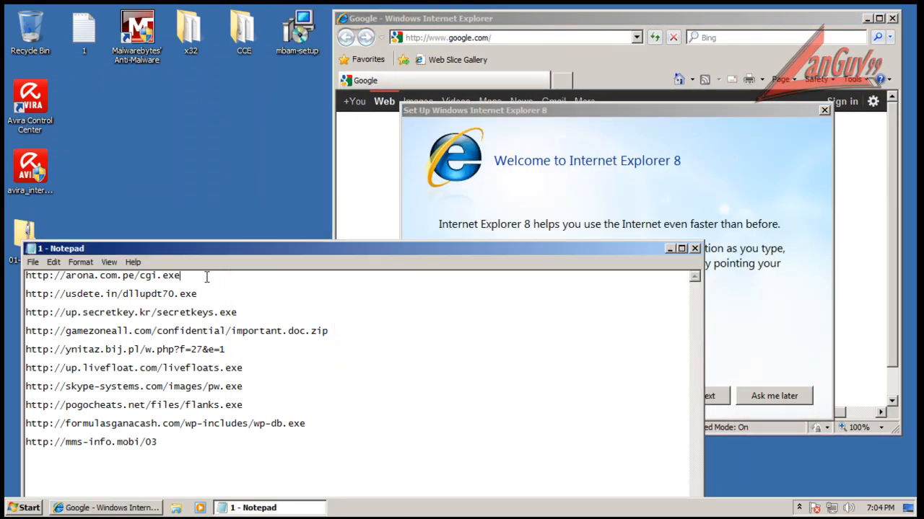
{"action": "left_click", "coordinate": [765, 390]}
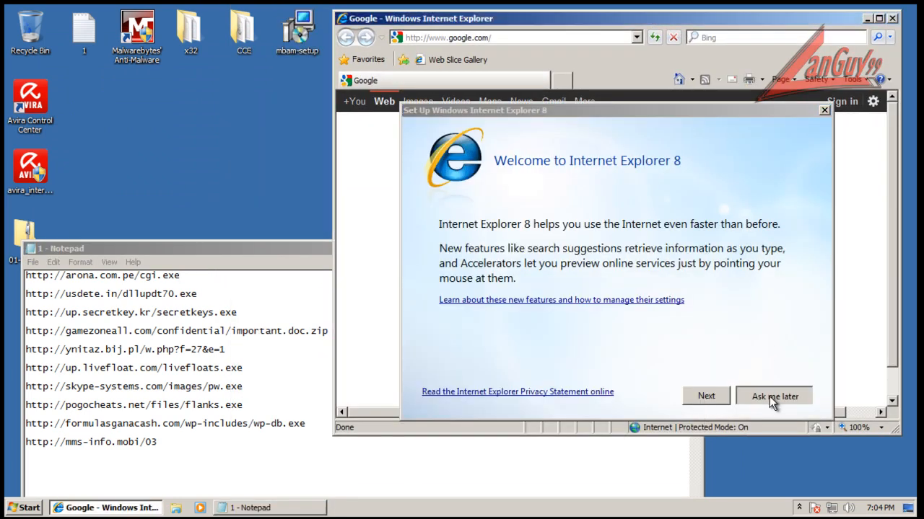
{"action": "left_click", "coordinate": [769, 397]}
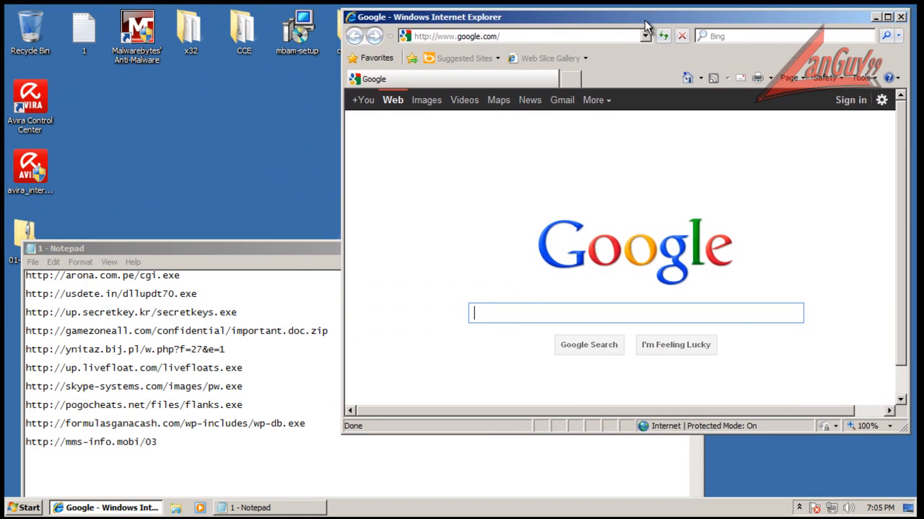
{"action": "left_click", "coordinate": [208, 295]}
{"action": "left_click_drag", "start_coordinate": [207, 271], "coordinate": [6, 269]}
{"action": "key", "text": "ctrl+c"}
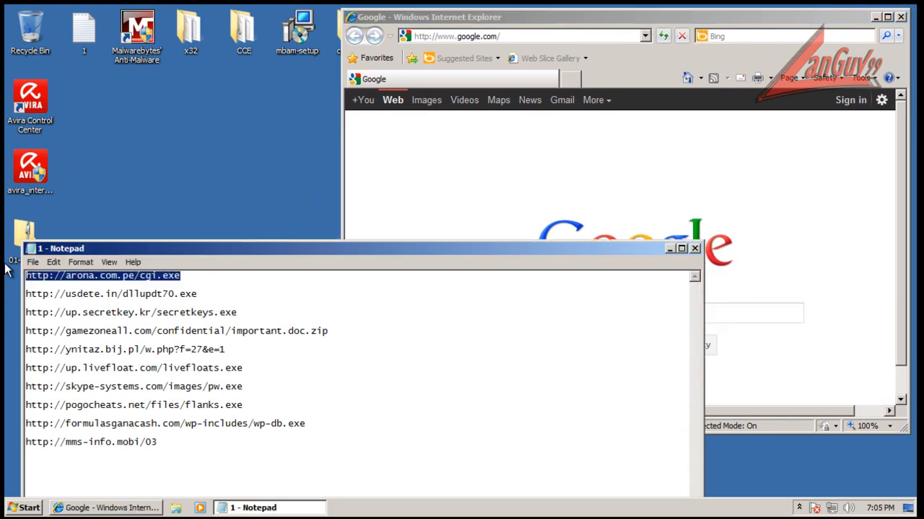
{"action": "left_click", "coordinate": [535, 36]}
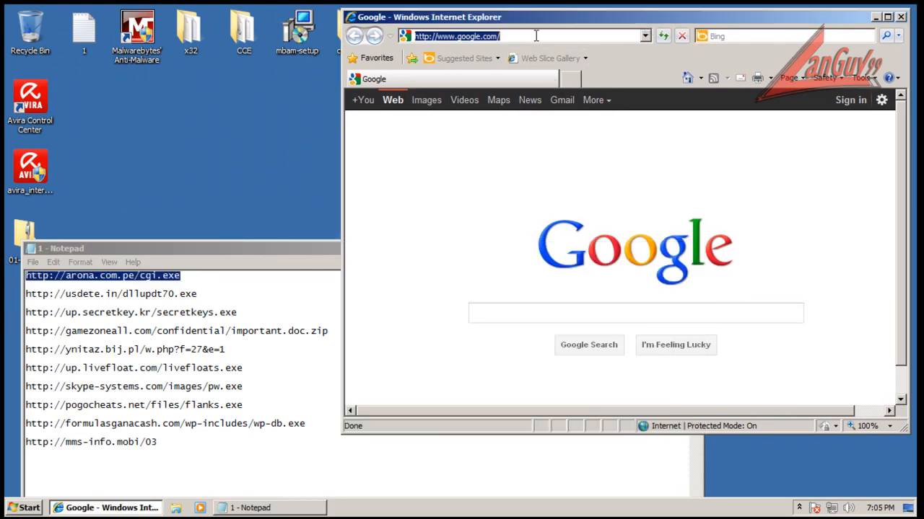
{"action": "key", "text": "ctrl+v"}
{"action": "key", "text": "Return"}
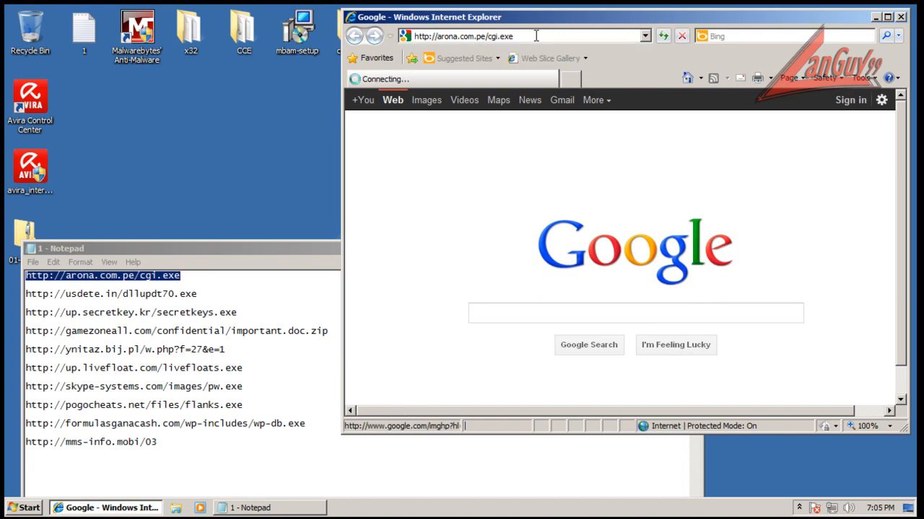
{"action": "left_click", "coordinate": [442, 265]}
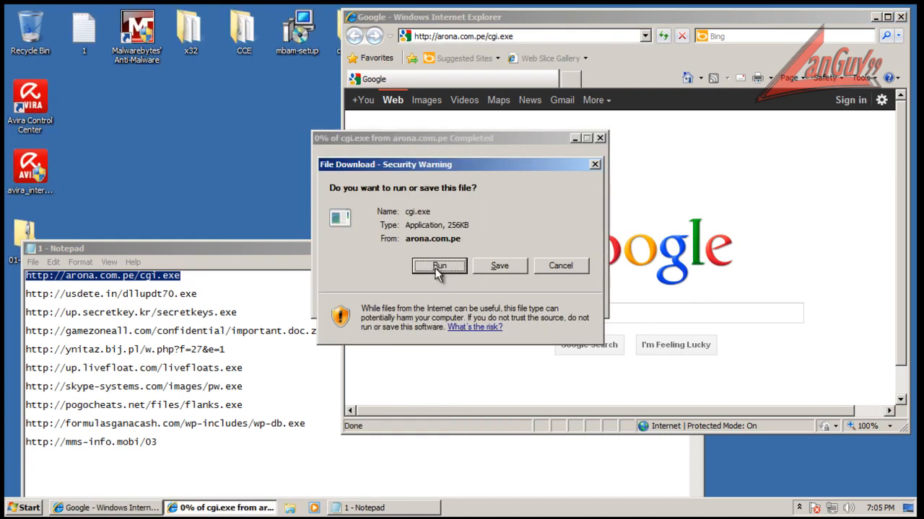
{"action": "left_click", "coordinate": [498, 286]}
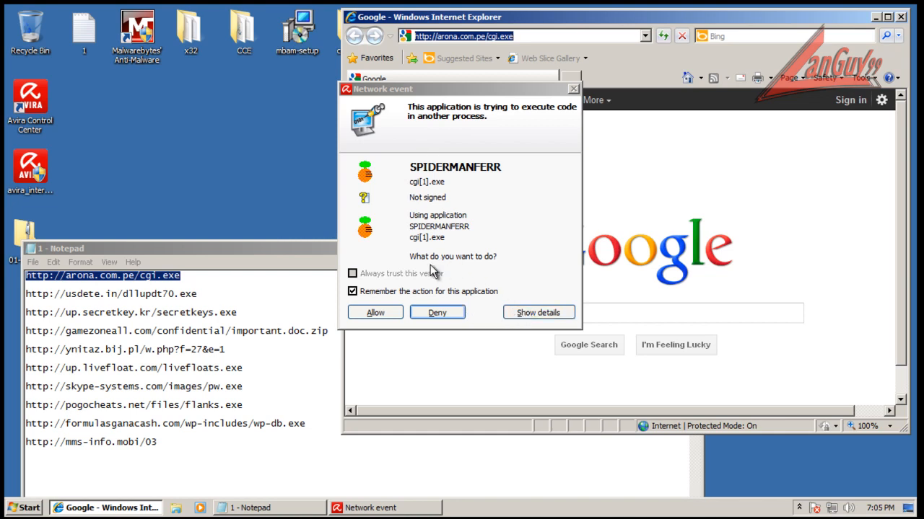
- Review the network event details for cgi[1].exe, allow it without remembering the action, and check the hidden tray icons
{"action": "left_click", "coordinate": [539, 312]}
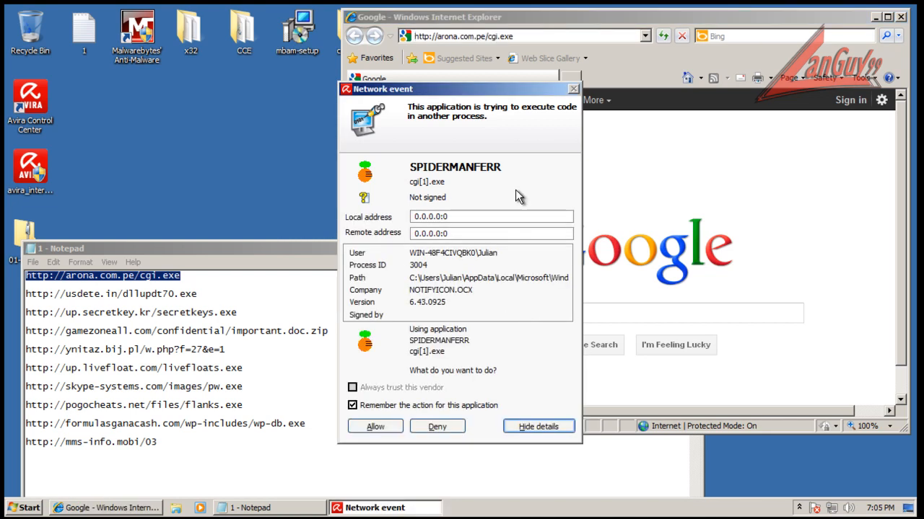
{"action": "left_click", "coordinate": [352, 405]}
{"action": "left_click_drag", "start_coordinate": [457, 91], "coordinate": [442, 102]}
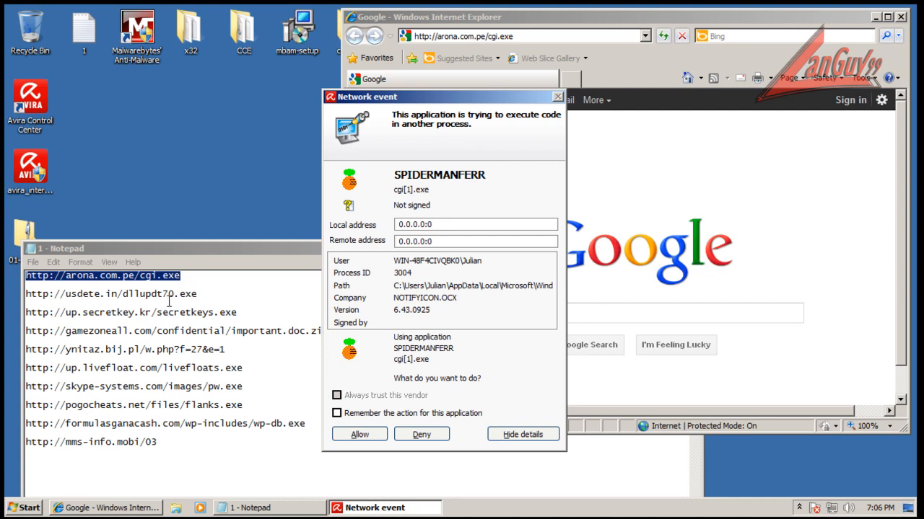
{"action": "left_click", "coordinate": [358, 435]}
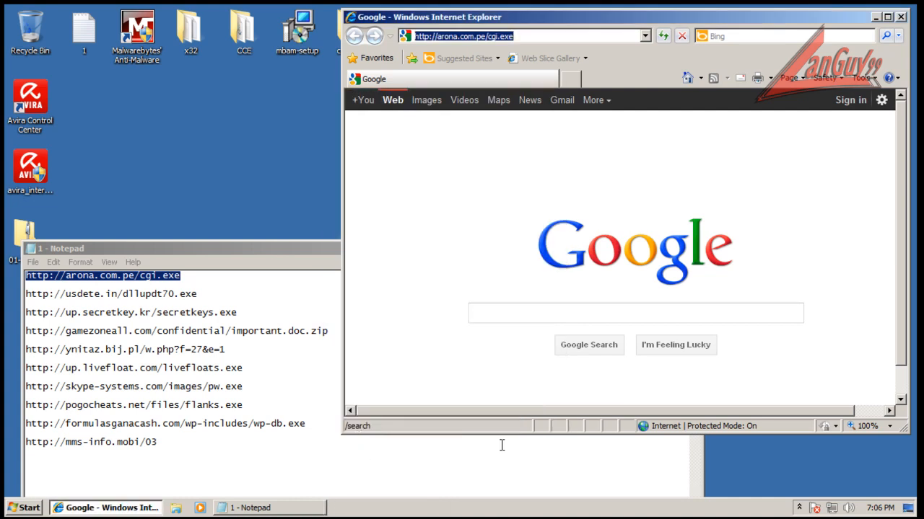
{"action": "left_click", "coordinate": [799, 509]}
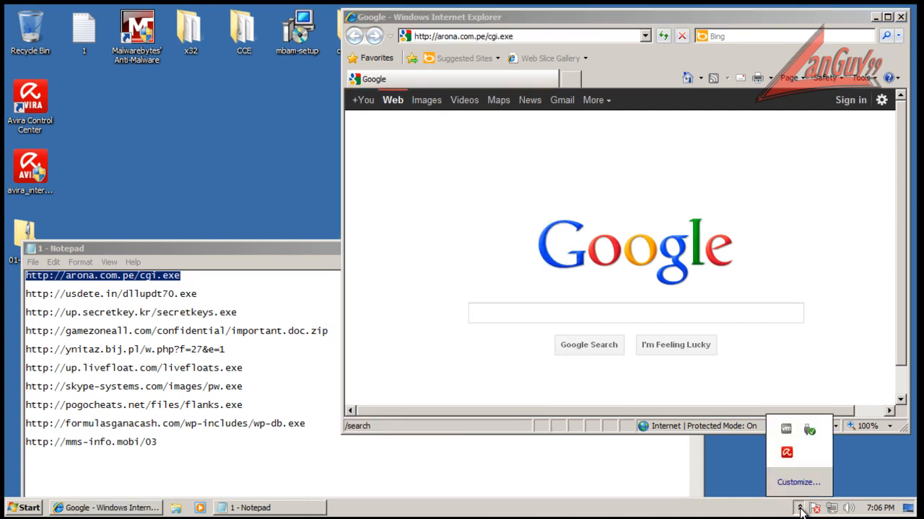
{"action": "left_click", "coordinate": [800, 509]}
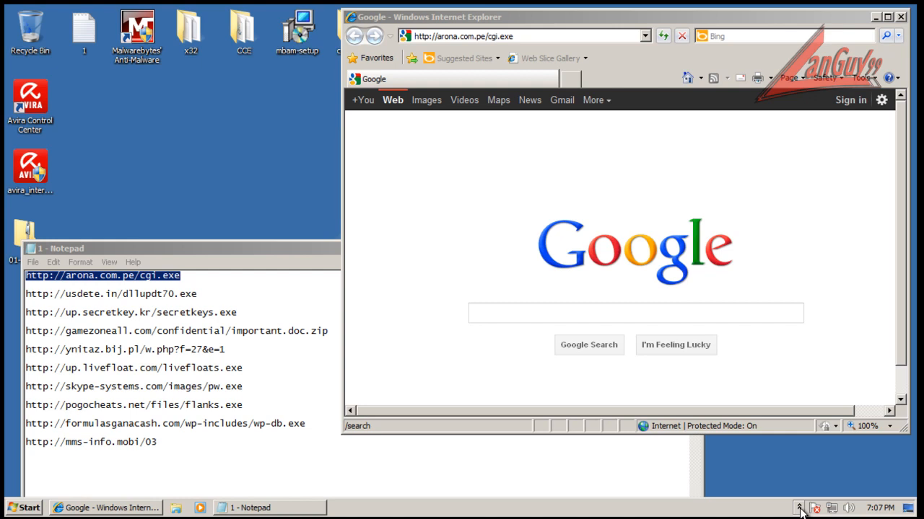
{"action": "double_click", "coordinate": [204, 293]}
{"action": "right_click", "coordinate": [189, 297]}
{"action": "left_click", "coordinate": [229, 330]}
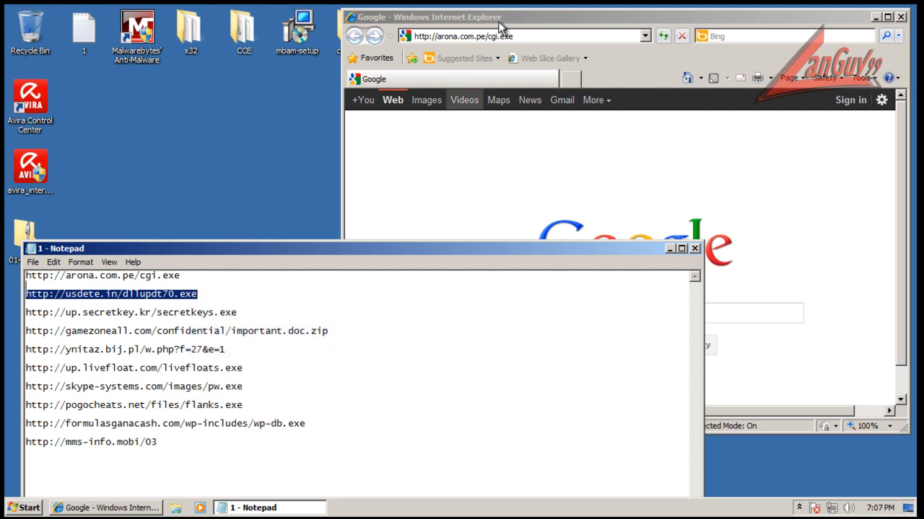
{"action": "left_click", "coordinate": [507, 36]}
{"action": "left_click", "coordinate": [508, 36]}
{"action": "right_click", "coordinate": [508, 35]}
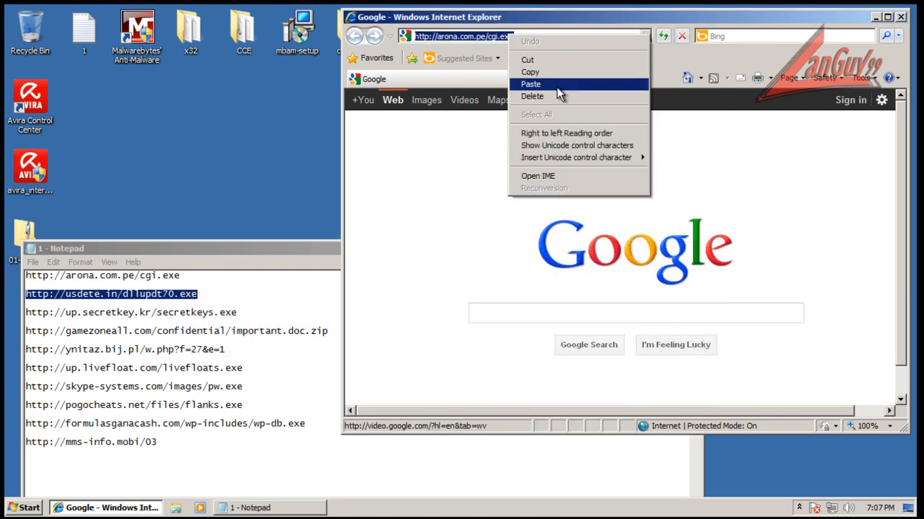
{"action": "left_click", "coordinate": [553, 84]}
{"action": "key", "text": "Return"}
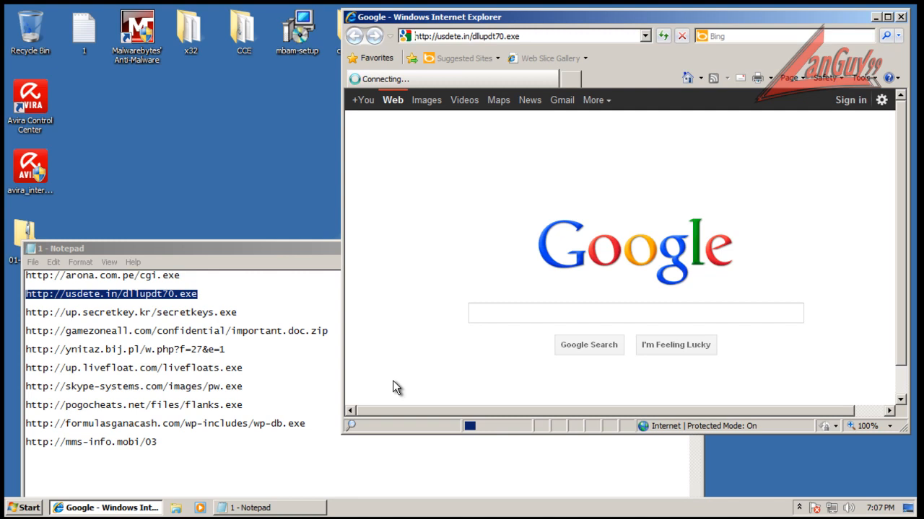
{"action": "left_click", "coordinate": [798, 509]}
{"action": "left_click", "coordinate": [798, 509]}
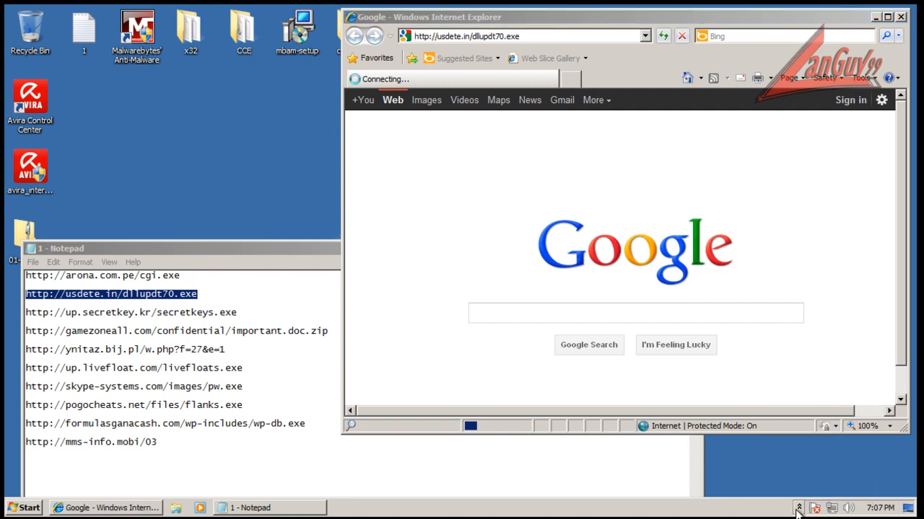
{"action": "left_click", "coordinate": [236, 312]}
{"action": "key", "text": "shift+Home"}
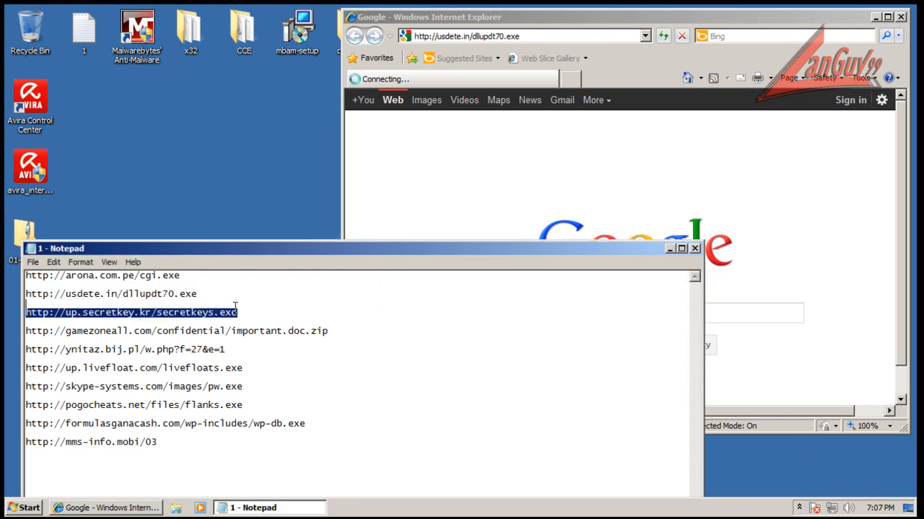
{"action": "right_click", "coordinate": [235, 311]}
{"action": "left_click", "coordinate": [281, 351]}
{"action": "left_click", "coordinate": [569, 79]}
{"action": "left_click", "coordinate": [546, 36]}
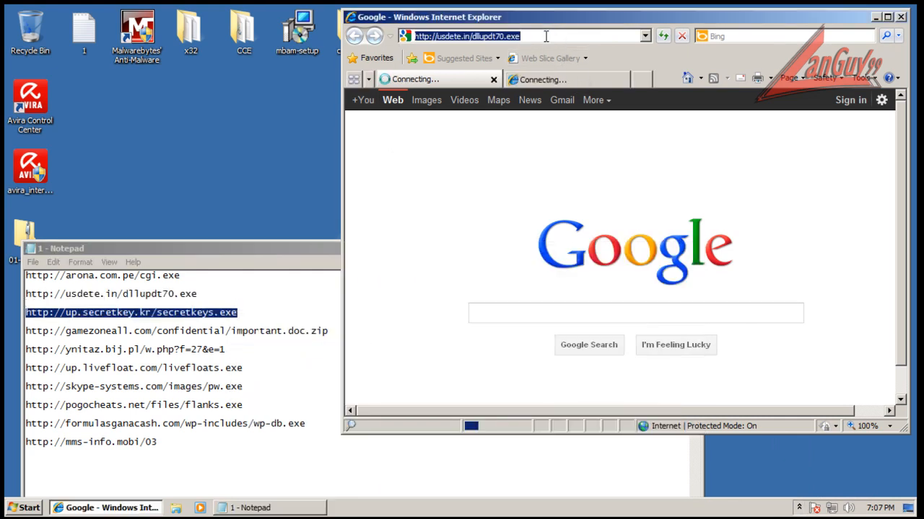
{"action": "left_click", "coordinate": [544, 75]}
{"action": "left_click", "coordinate": [512, 37]}
{"action": "right_click", "coordinate": [512, 37]}
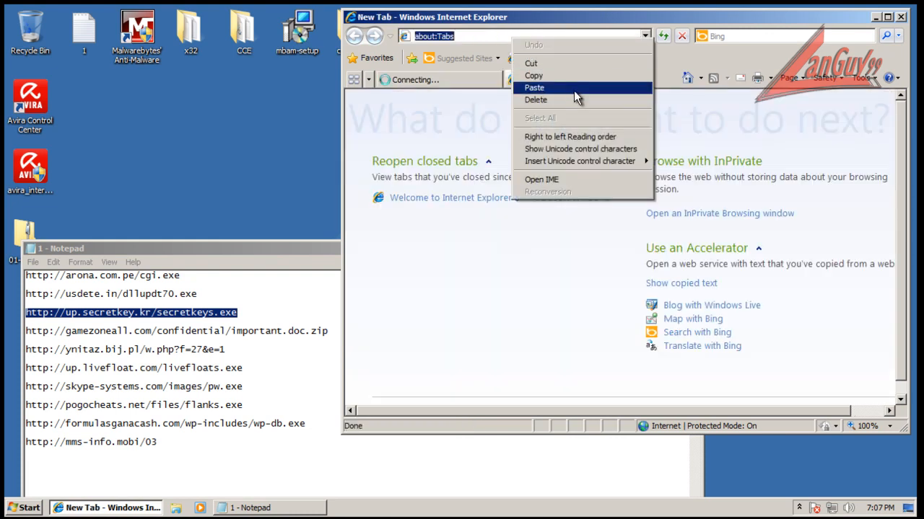
{"action": "left_click", "coordinate": [534, 87]}
{"action": "key", "text": "Return"}
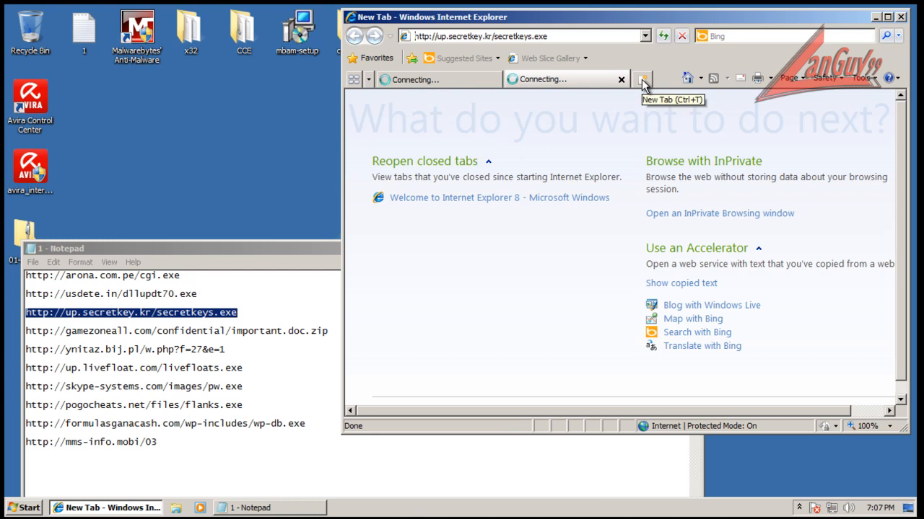
- Test the internet connection by loading google.com in another new tab, retry it, and check the hidden tray icons
{"action": "left_click", "coordinate": [642, 81]}
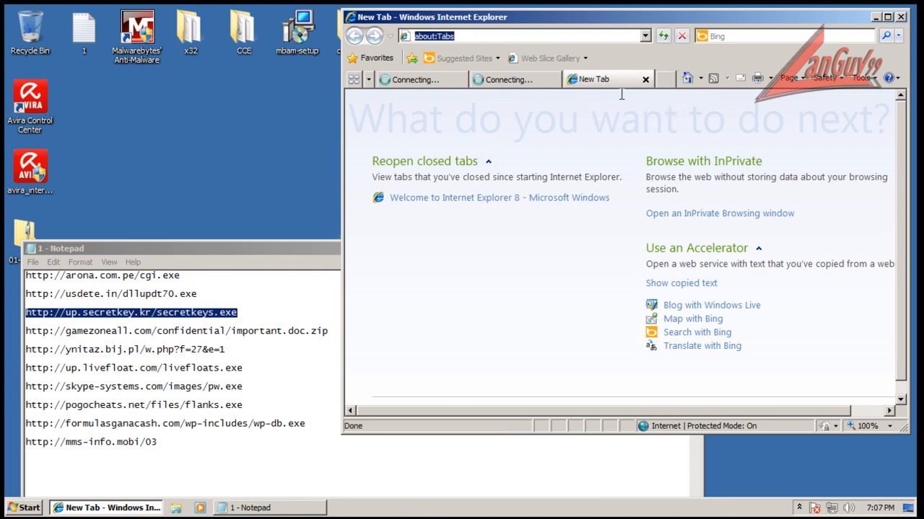
{"action": "type", "text": "google.com"}
{"action": "key", "text": "Return"}
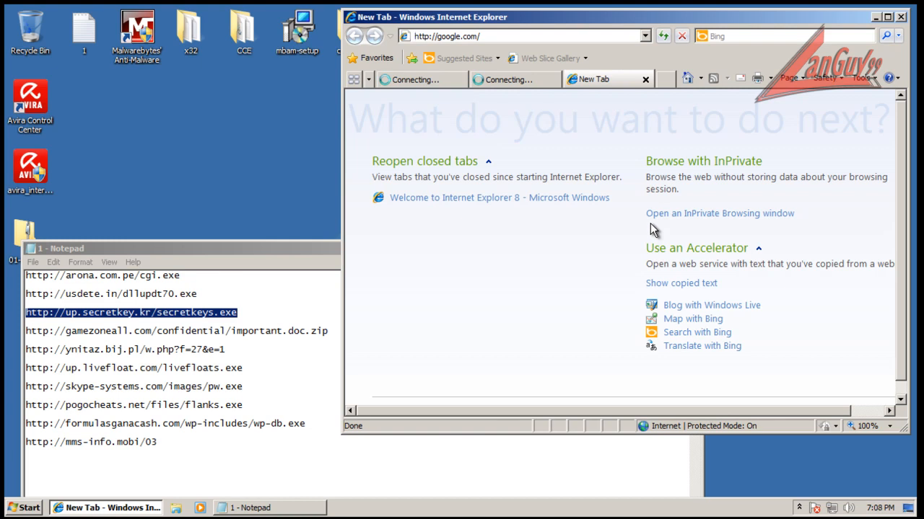
{"action": "left_click", "coordinate": [584, 38]}
{"action": "key", "text": "Return"}
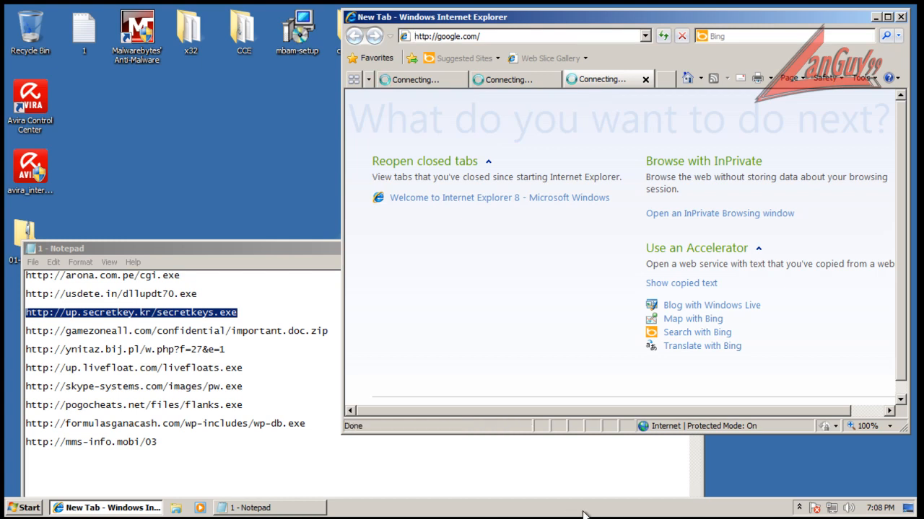
{"action": "left_click", "coordinate": [799, 507]}
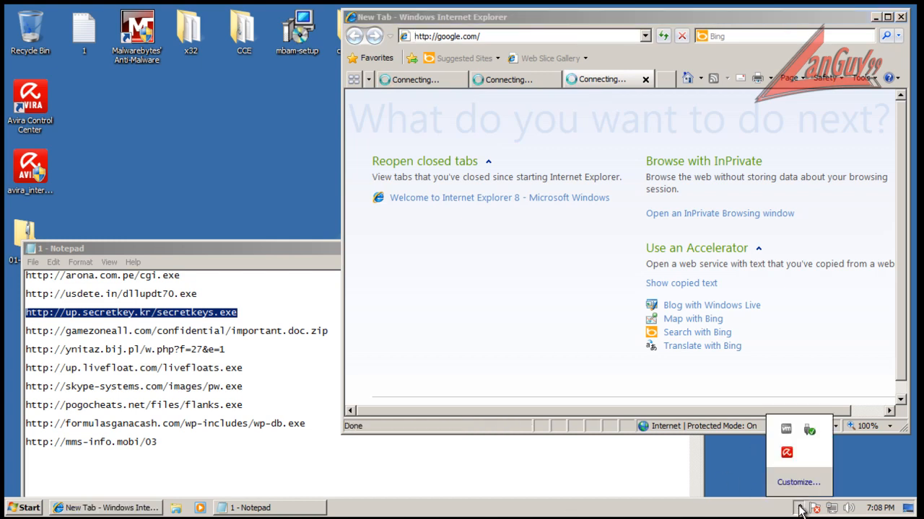
{"action": "left_click", "coordinate": [800, 508]}
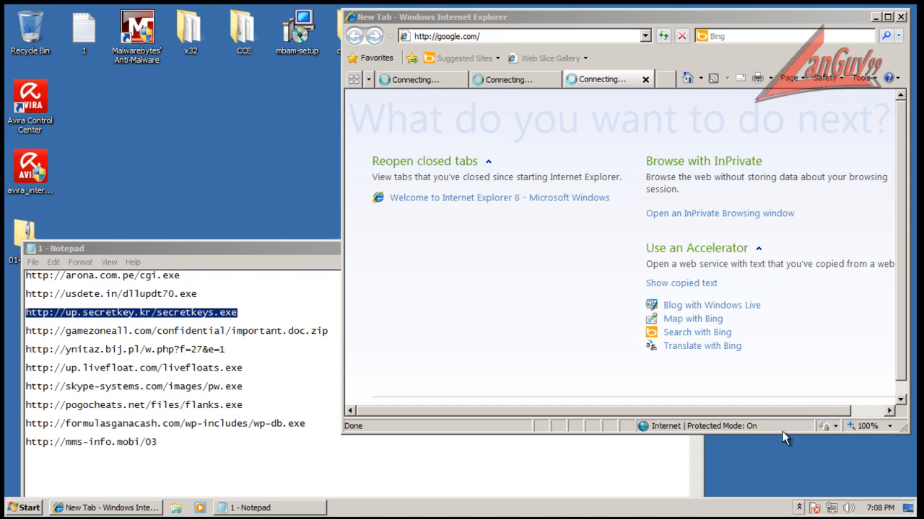
- Close the Notepad link list and close Internet Explorer with all its tabs
{"action": "left_click", "coordinate": [321, 252]}
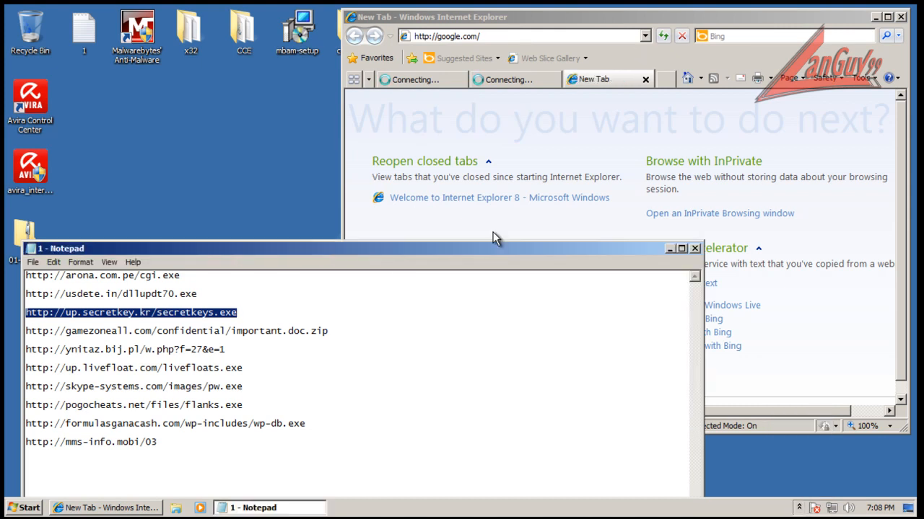
{"action": "left_click", "coordinate": [695, 249]}
{"action": "left_click", "coordinate": [900, 17]}
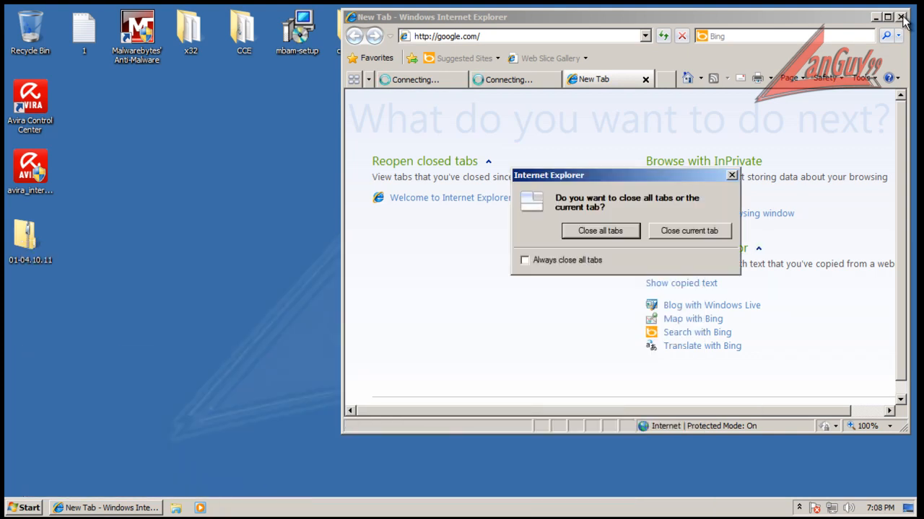
{"action": "left_click", "coordinate": [602, 230]}
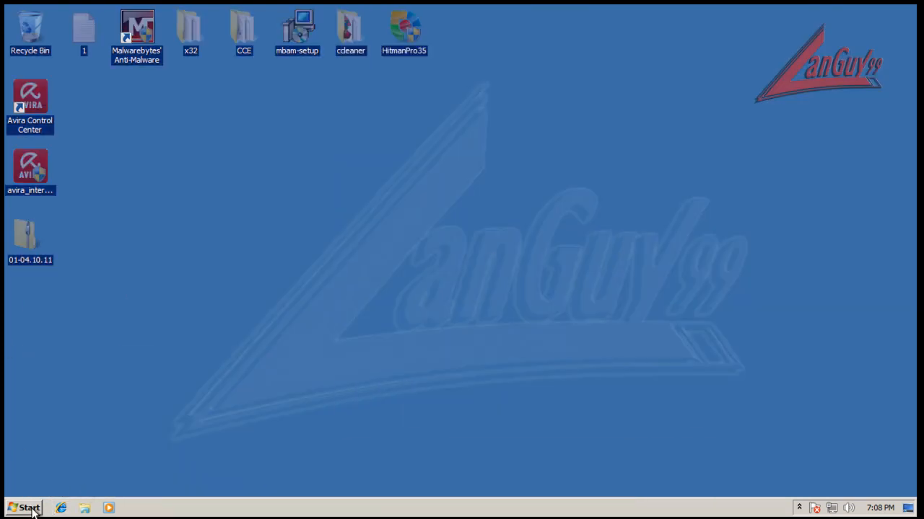
- Restart the test machine
{"action": "left_click", "coordinate": [35, 508]}
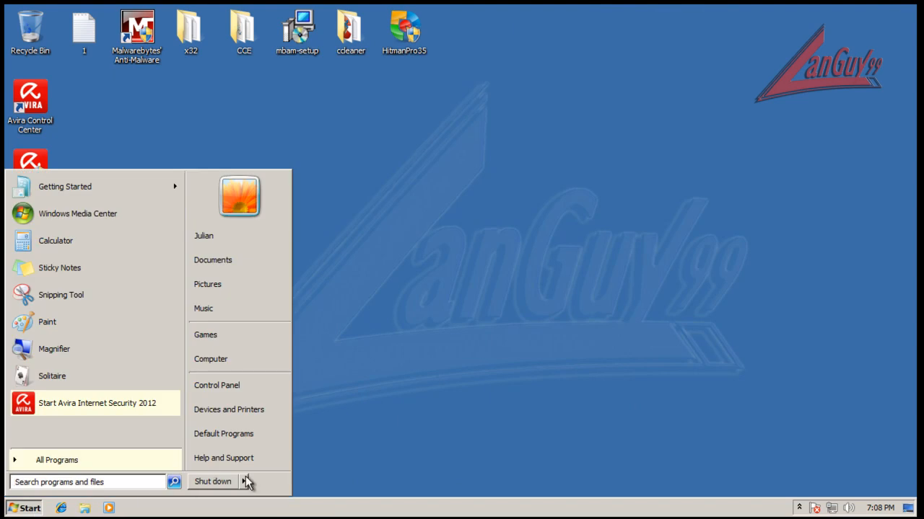
{"action": "mouse_move", "coordinate": [247, 482]}
{"action": "left_click", "coordinate": [311, 462]}
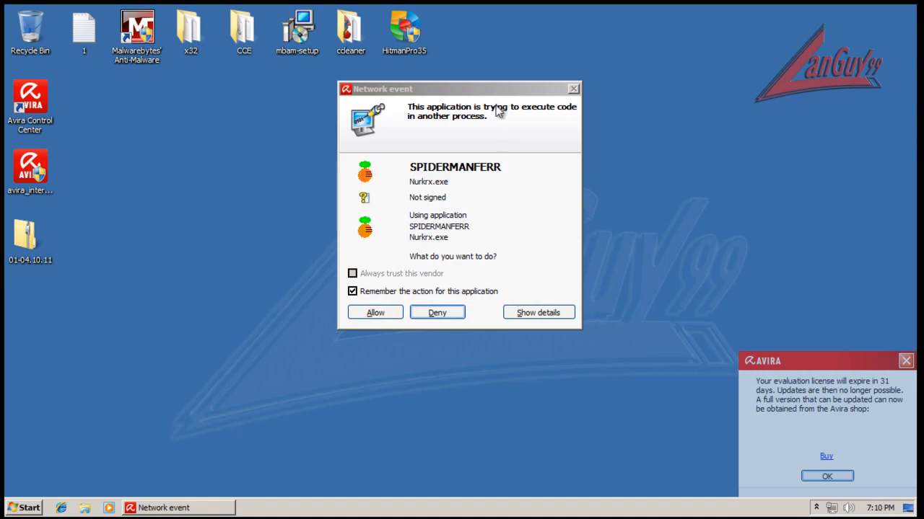
- Dismiss the Avira evaluation licence notice and deny the network event for Nurkrx.exe without remembering the action
{"action": "left_click", "coordinate": [908, 362]}
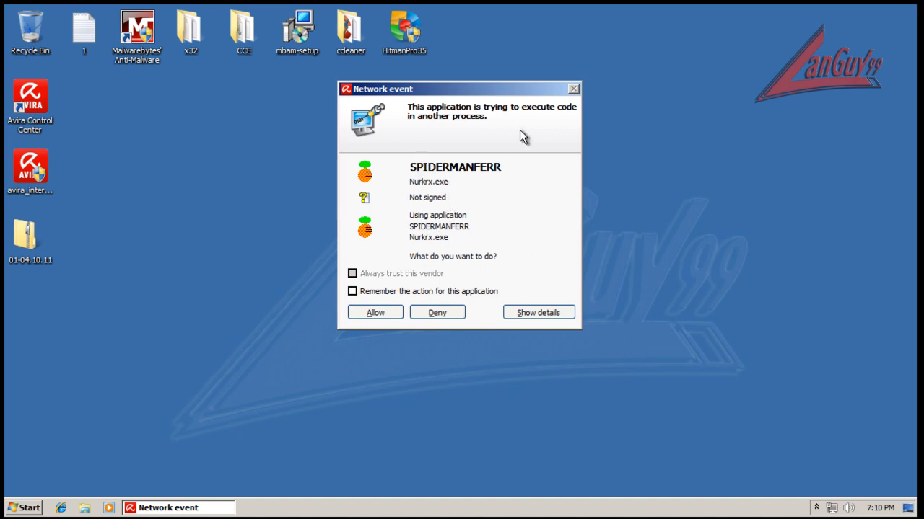
{"action": "left_click", "coordinate": [438, 313]}
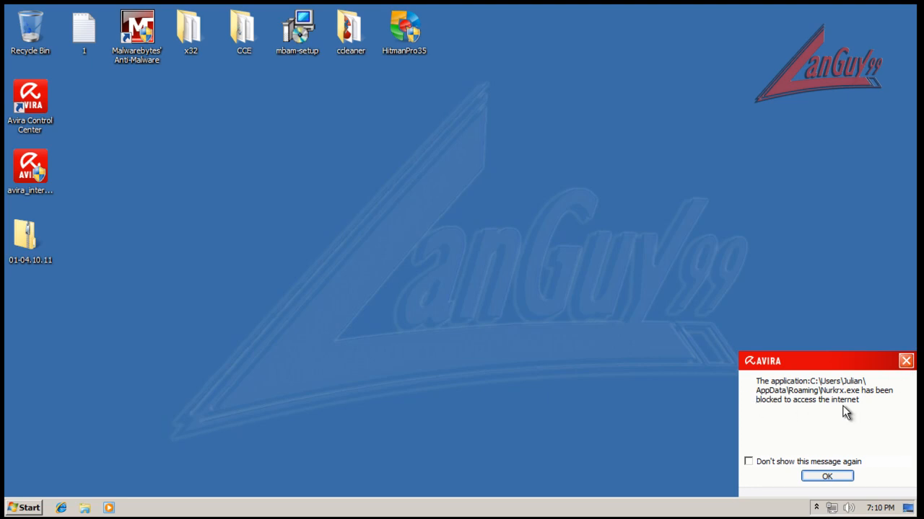
- Dismiss the Avira blocked-application notice, then open Internet Explorer and the Notepad link list named 1
{"action": "left_click", "coordinate": [905, 360]}
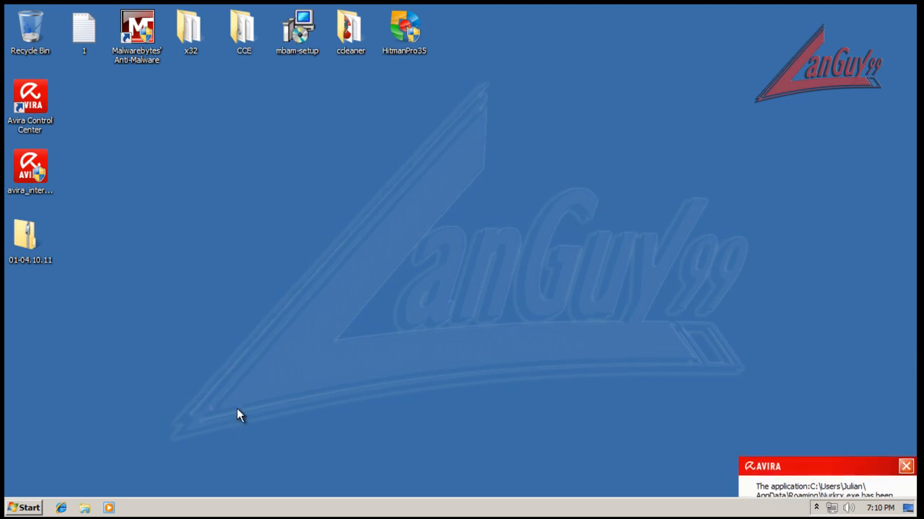
{"action": "left_click", "coordinate": [61, 508]}
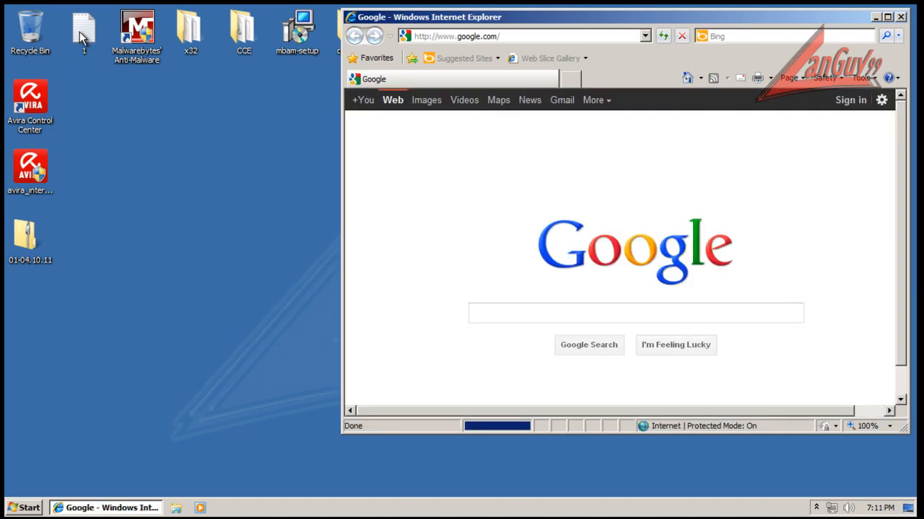
{"action": "left_click", "coordinate": [79, 32]}
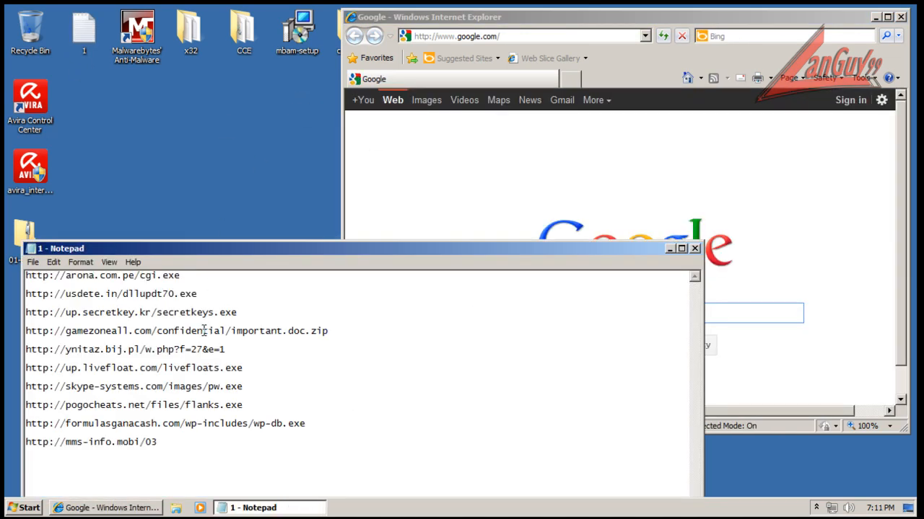
- Copy the usdete.in/dllupdt70.exe link from the Notepad list and load it in Internet Explorer
{"action": "double_click", "coordinate": [27, 294]}
{"action": "key", "text": "ctrl+c"}
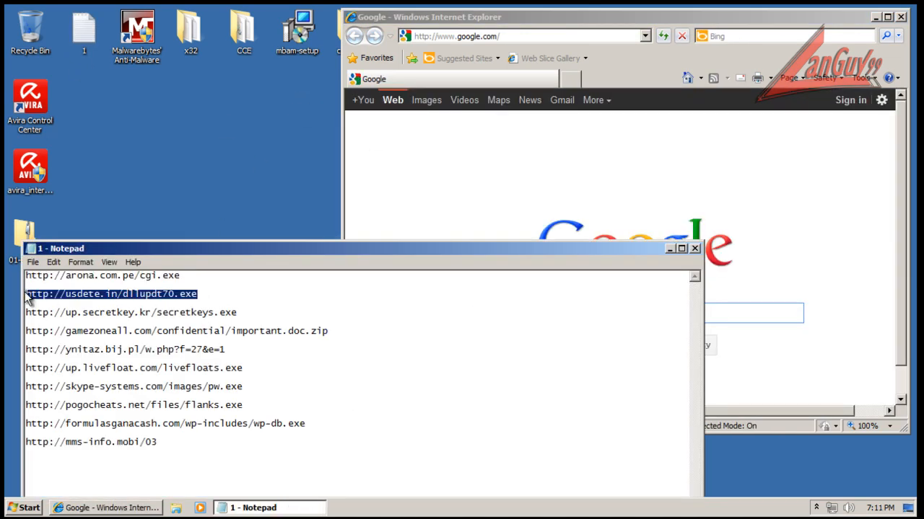
{"action": "left_click", "coordinate": [504, 37]}
{"action": "key", "text": "ctrl+v"}
{"action": "key", "text": "Return"}
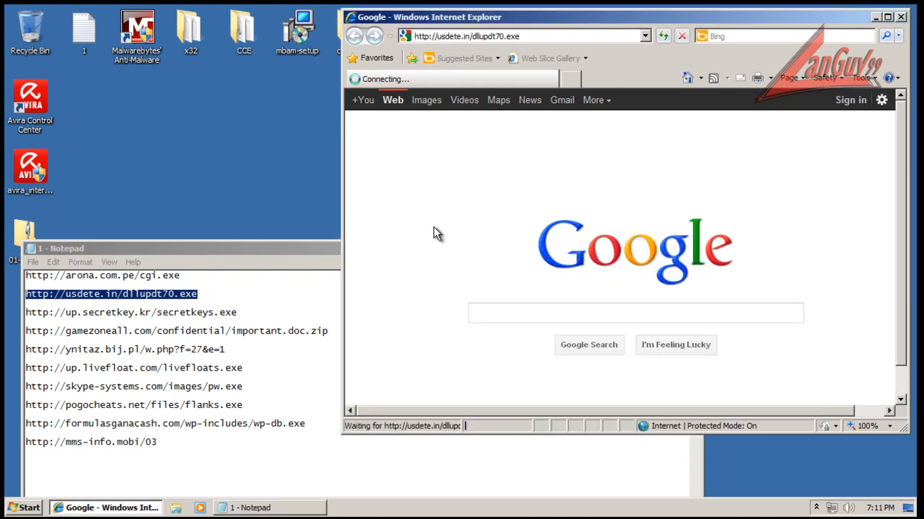
- Run dllupdt70.exe despite the security warnings, dismiss the access error and have Avira remove the detected malware
{"action": "left_click", "coordinate": [439, 265]}
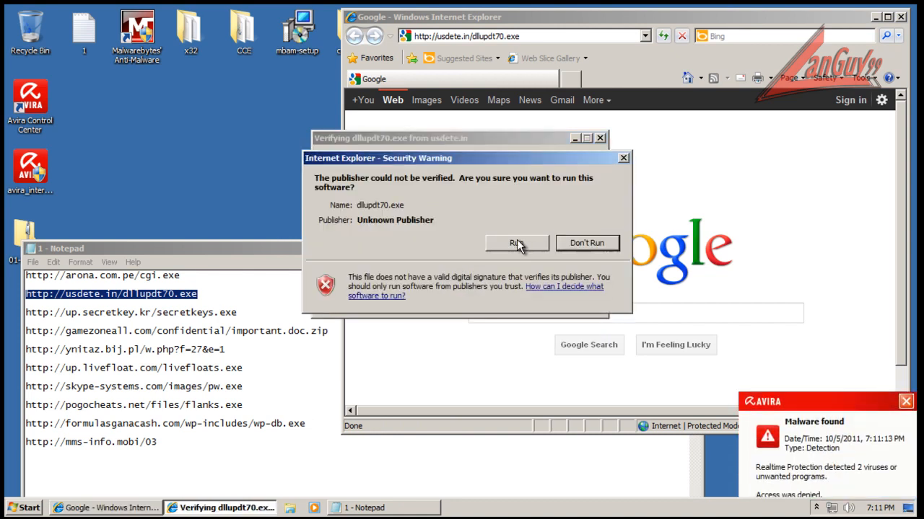
{"action": "left_click", "coordinate": [516, 242]}
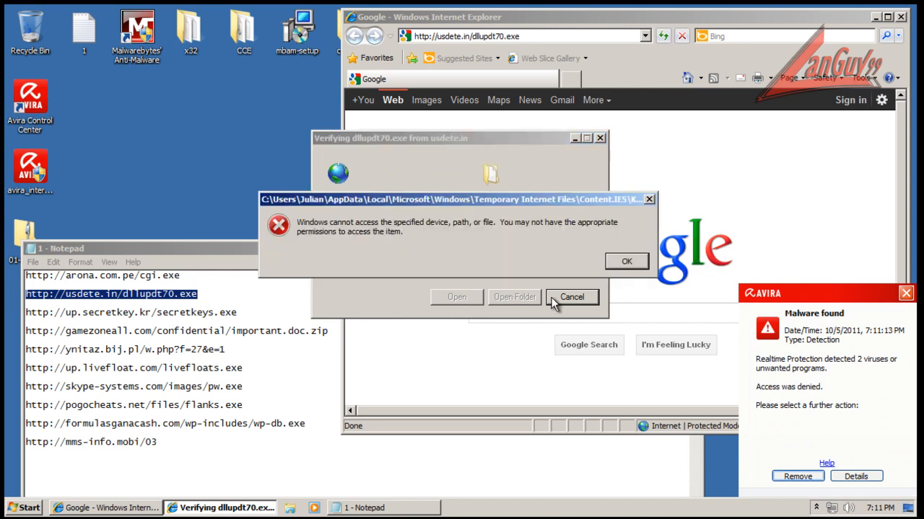
{"action": "left_click", "coordinate": [627, 261]}
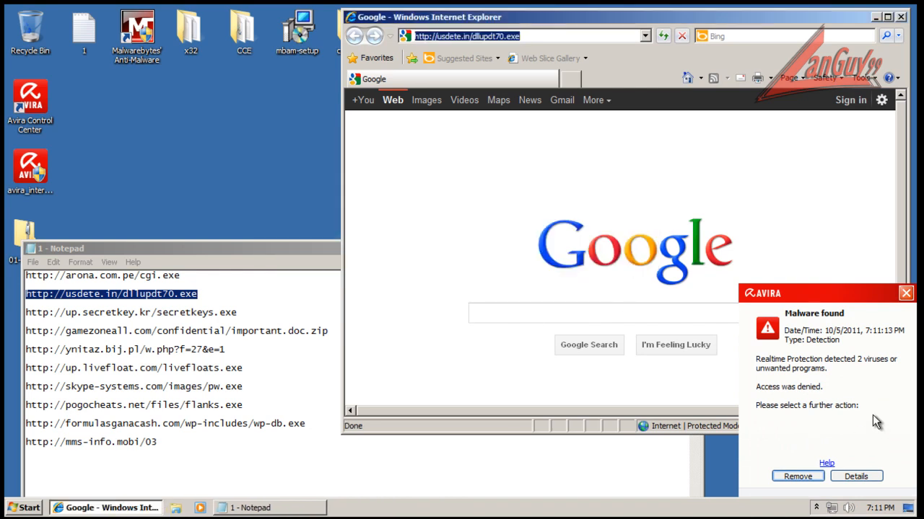
{"action": "left_click", "coordinate": [797, 477]}
- Try to load the up.secretkey.kr/secretkeys.exe link from the list in the browser, moving the Avira scan window aside
{"action": "double_click", "coordinate": [240, 311]}
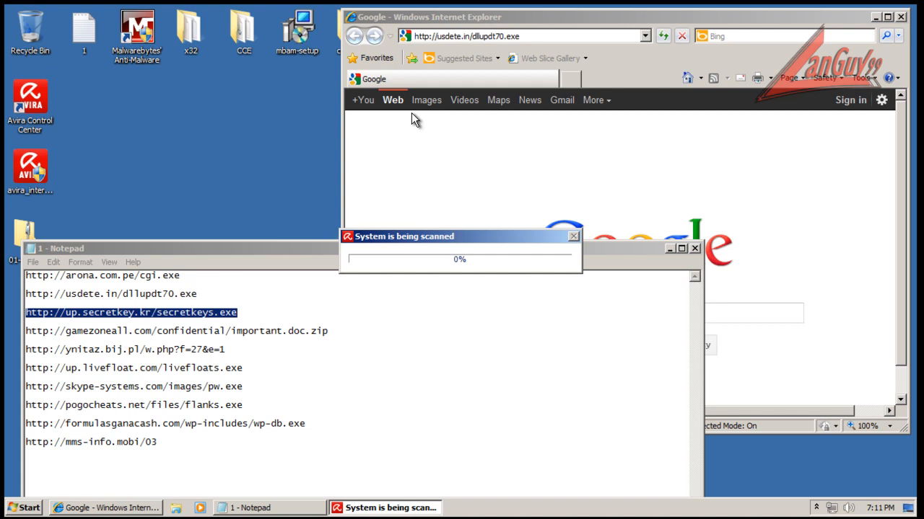
{"action": "left_click_drag", "start_coordinate": [455, 238], "coordinate": [194, 166]}
{"action": "left_click", "coordinate": [522, 32]}
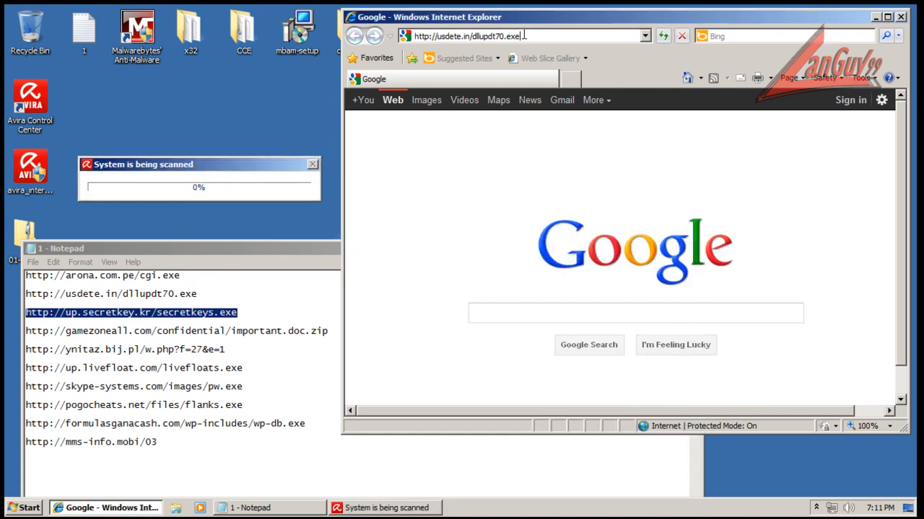
{"action": "left_click", "coordinate": [533, 35]}
{"action": "key", "text": "ctrl+v"}
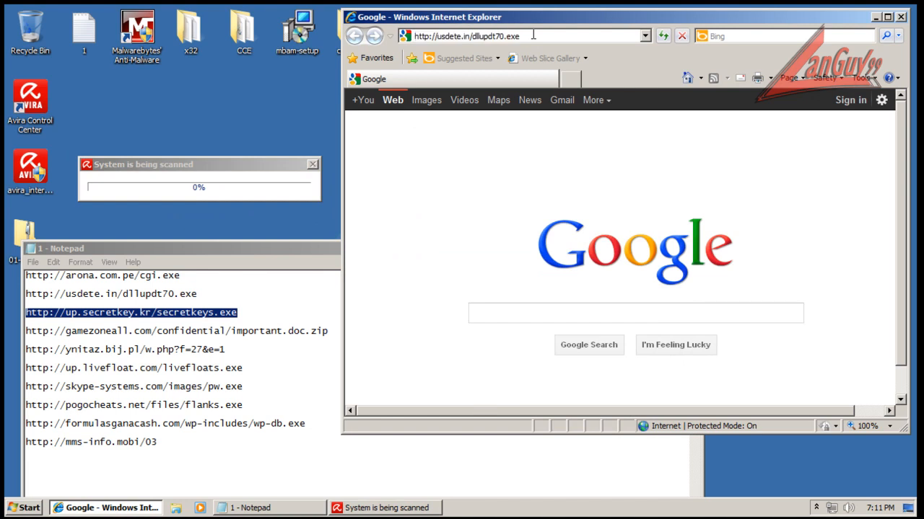
{"action": "key", "text": "Return"}
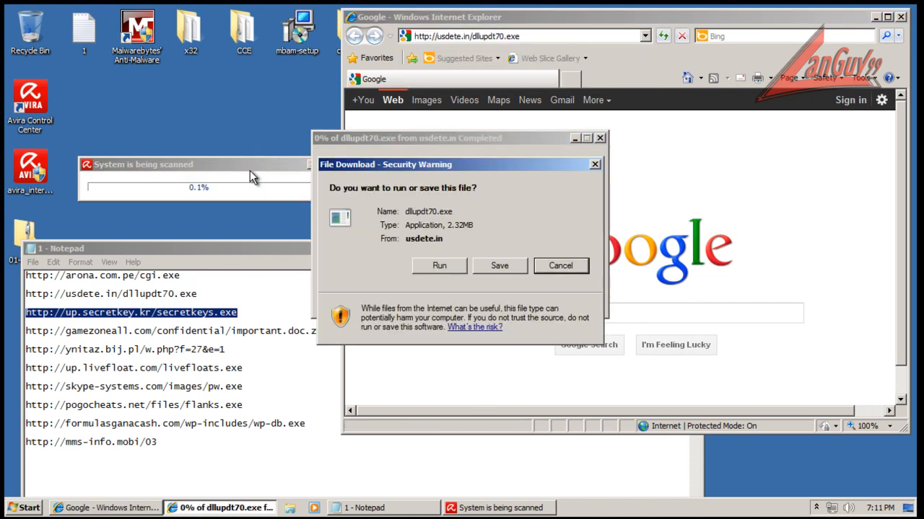
- Run dllupdt70.exe again despite the security warnings, dismiss the access error and have Avira remove the detection
{"action": "left_click_drag", "start_coordinate": [246, 164], "coordinate": [239, 88]}
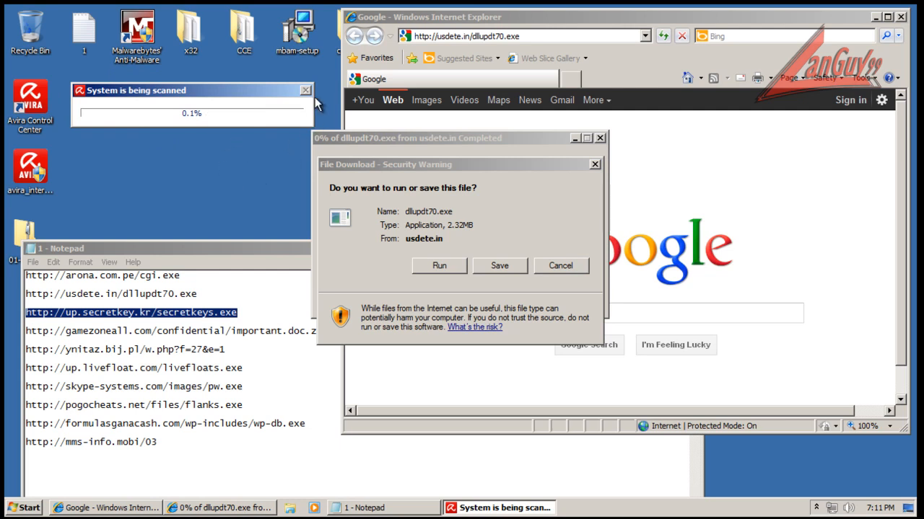
{"action": "left_click", "coordinate": [438, 266]}
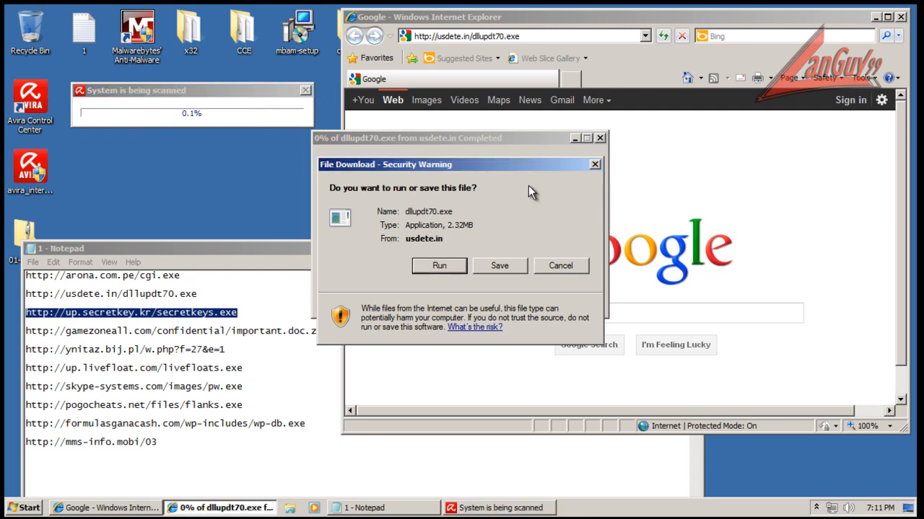
{"action": "left_click", "coordinate": [438, 266]}
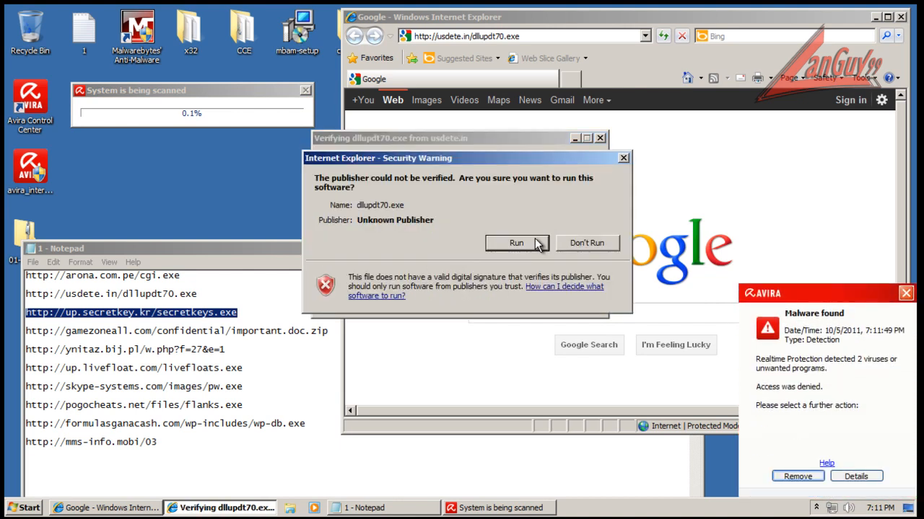
{"action": "left_click", "coordinate": [520, 241]}
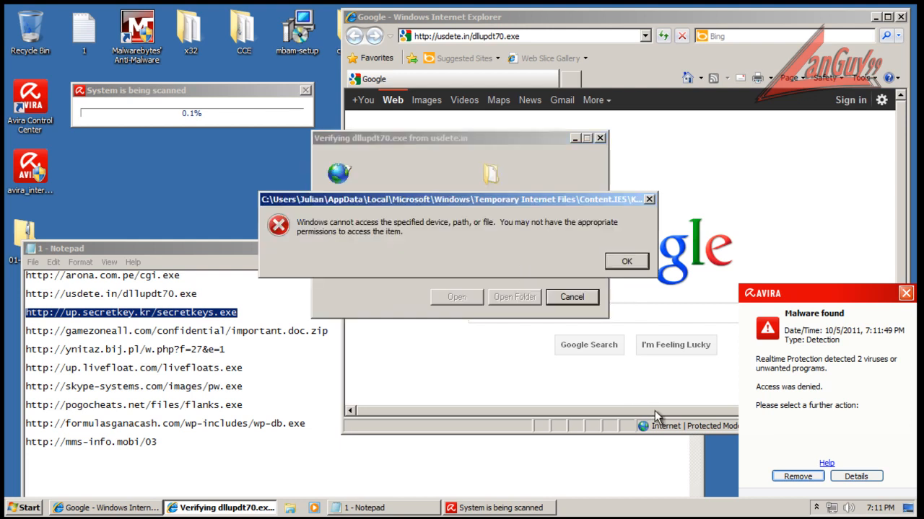
{"action": "left_click", "coordinate": [616, 259]}
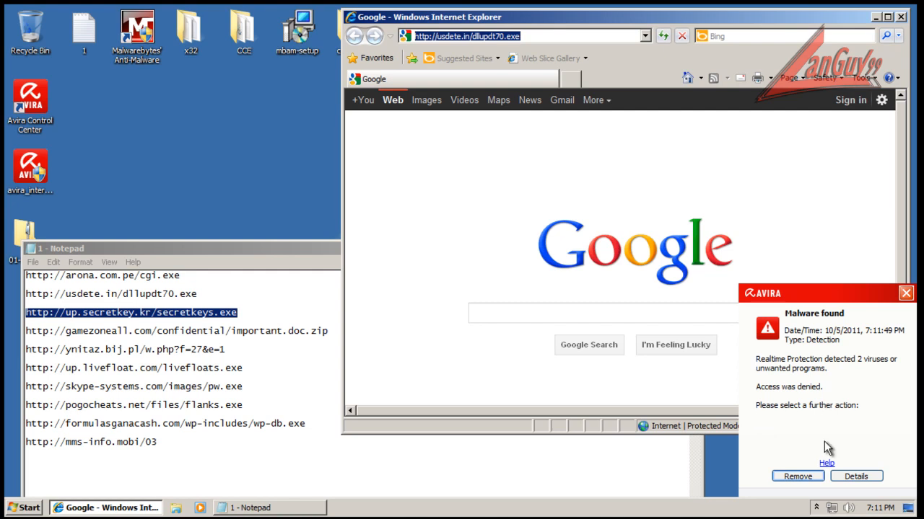
{"action": "left_click", "coordinate": [798, 476]}
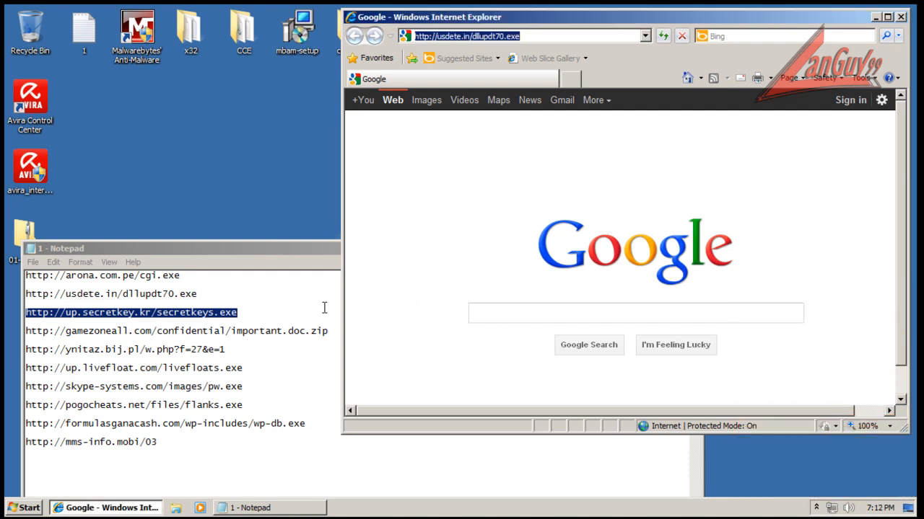
- Copy the gamezoneall.com/confidential/important.doc.zip link from the Notepad list and load it in the browser
{"action": "left_click_drag", "start_coordinate": [329, 331], "coordinate": [327, 317]}
{"action": "key", "text": "ctrl+c"}
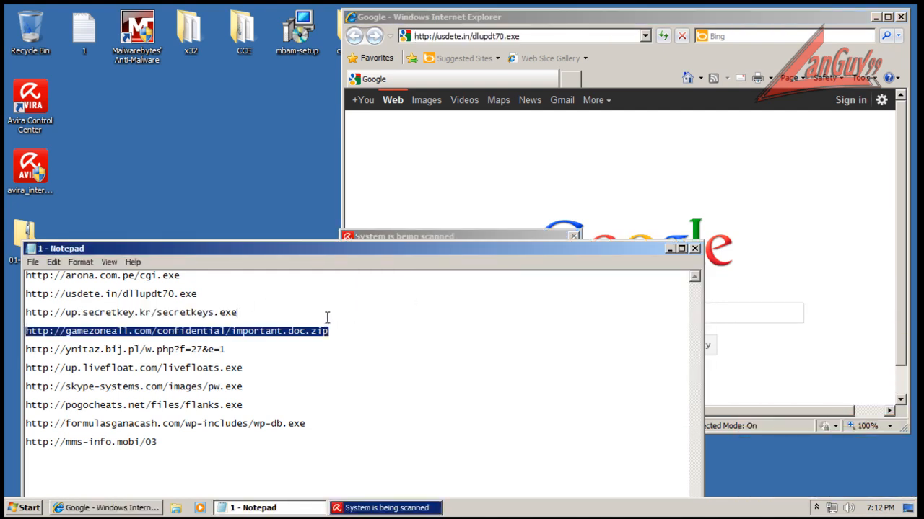
{"action": "left_click", "coordinate": [507, 36]}
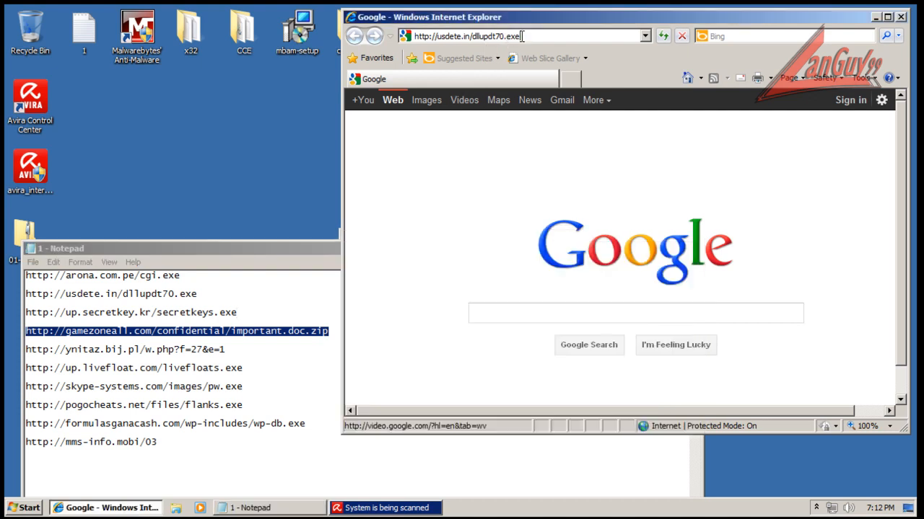
{"action": "left_click", "coordinate": [522, 36]}
{"action": "key", "text": "ctrl+v"}
{"action": "key", "text": "Return"}
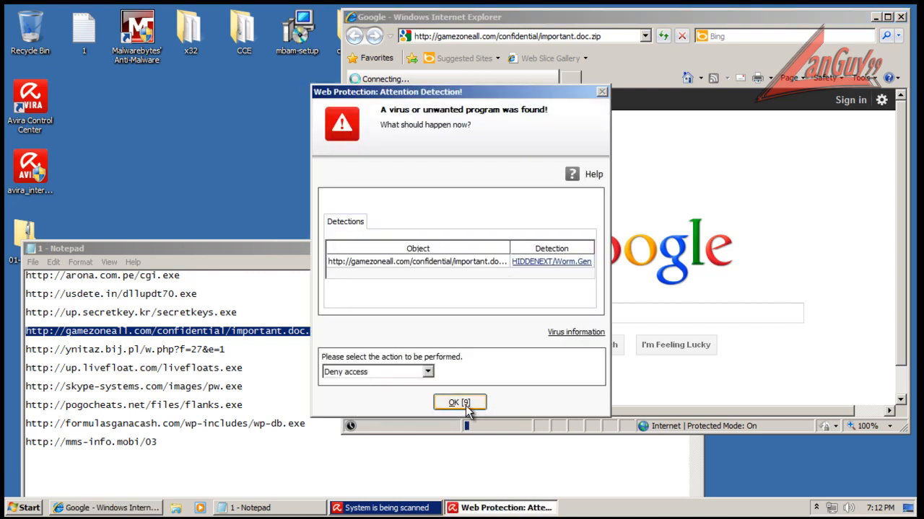
- Set the Web Protection action for the important.doc.zip detection to Move to quarantine and apply it
{"action": "left_click", "coordinate": [427, 371]}
{"action": "left_click", "coordinate": [412, 403]}
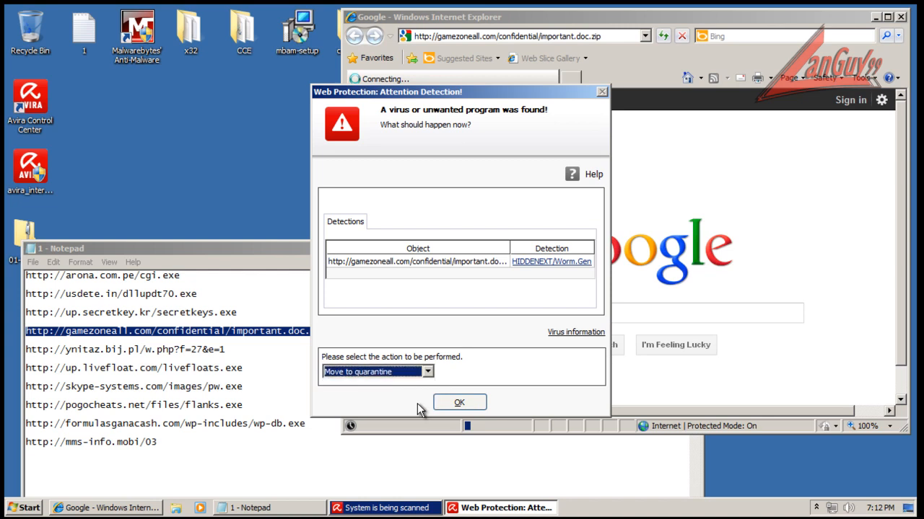
{"action": "left_click", "coordinate": [456, 403]}
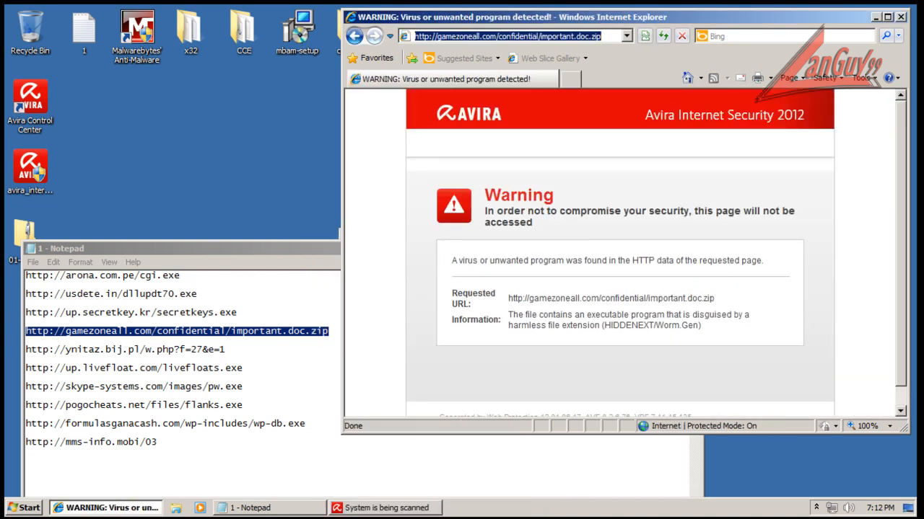
- Return to the Notepad list, copy the ynitaz.bij.pl/w.php?f=27&e=1 link and load it in the browser
{"action": "left_click", "coordinate": [399, 509]}
{"action": "left_click", "coordinate": [405, 316]}
{"action": "left_click", "coordinate": [310, 252]}
{"action": "left_click", "coordinate": [223, 349]}
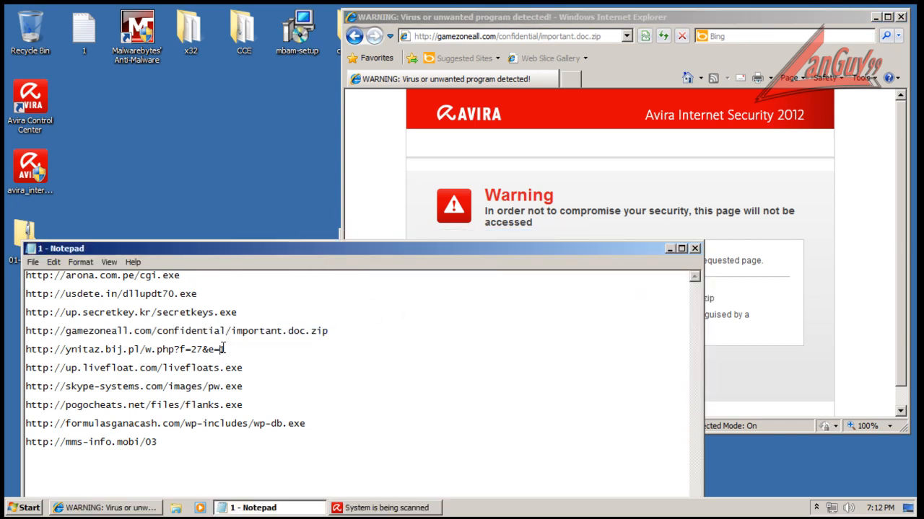
{"action": "key", "text": "shift+Home"}
{"action": "key", "text": "ctrl+c"}
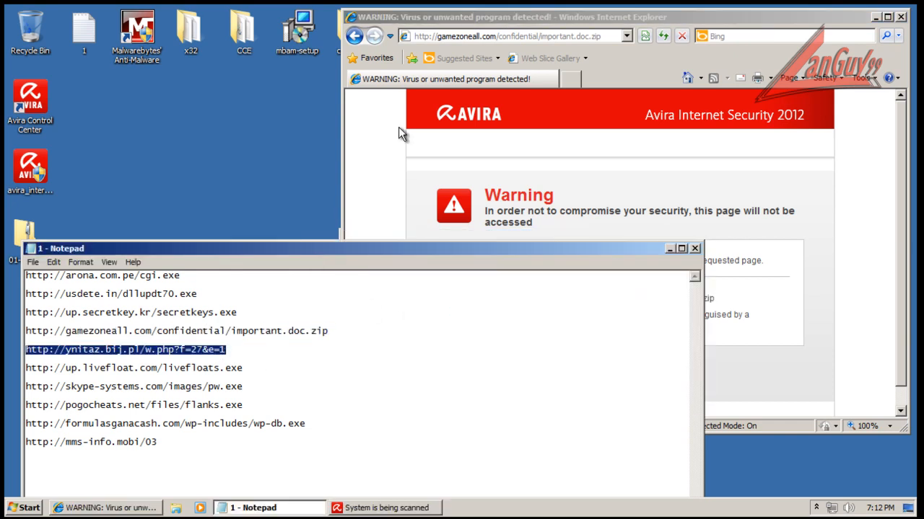
{"action": "left_click", "coordinate": [540, 36]}
{"action": "key", "text": "ctrl+v"}
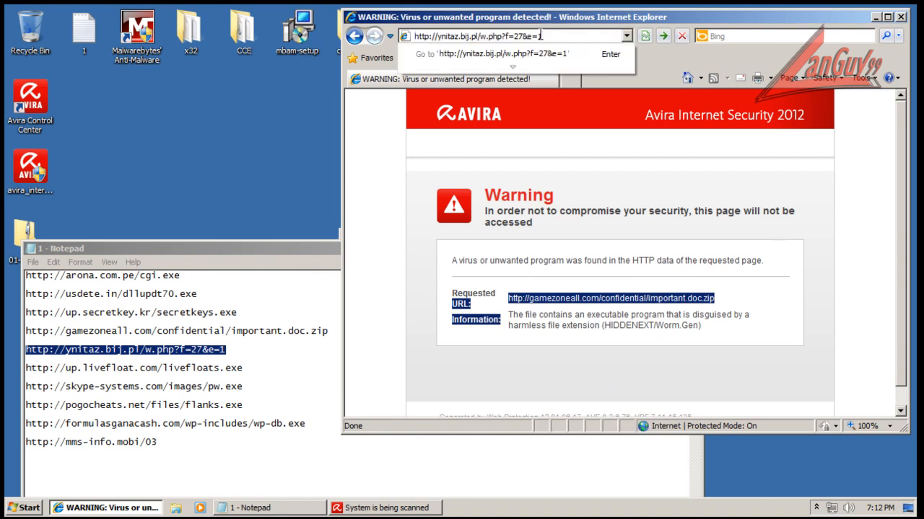
{"action": "key", "text": "Return"}
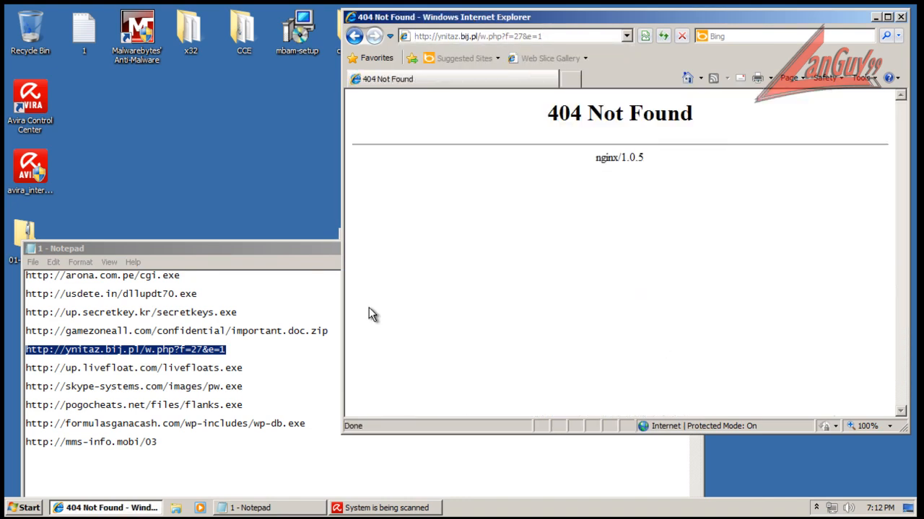
- Load the up.livefloat.com/livefloats.exe link from the Notepad list in the browser and choose to run the file
{"action": "left_click", "coordinate": [244, 363]}
{"action": "key", "text": "shift+Home"}
{"action": "key", "text": "ctrl+c"}
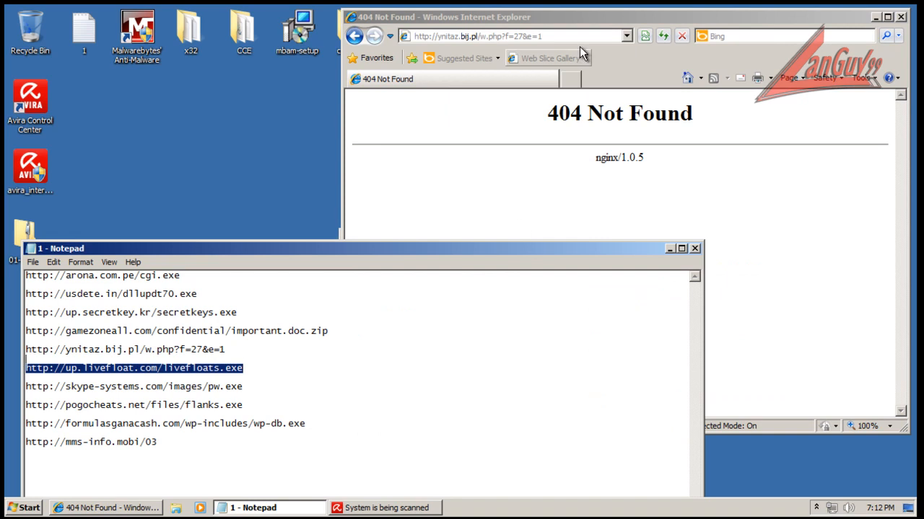
{"action": "left_click", "coordinate": [561, 36]}
{"action": "key", "text": "ctrl+v"}
{"action": "key", "text": "Return"}
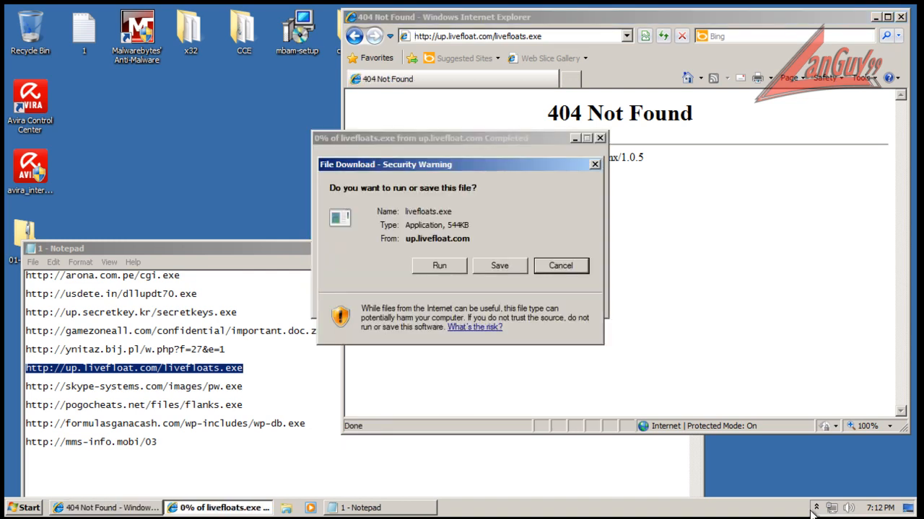
{"action": "left_click", "coordinate": [448, 261]}
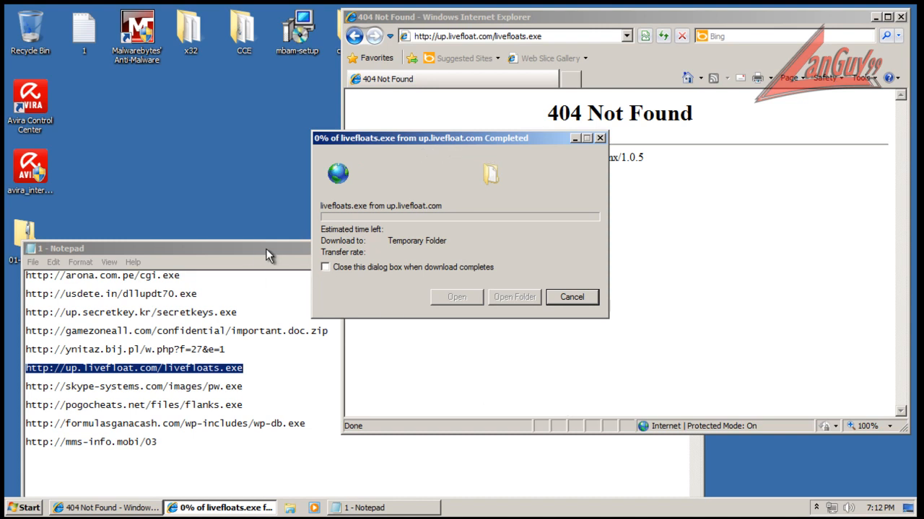
- Load the skype-systems.com/images/pw.exe link from the list and run the file, moving the livefloats.exe download window aside
{"action": "double_click", "coordinate": [252, 384]}
{"action": "key", "text": "ctrl+c"}
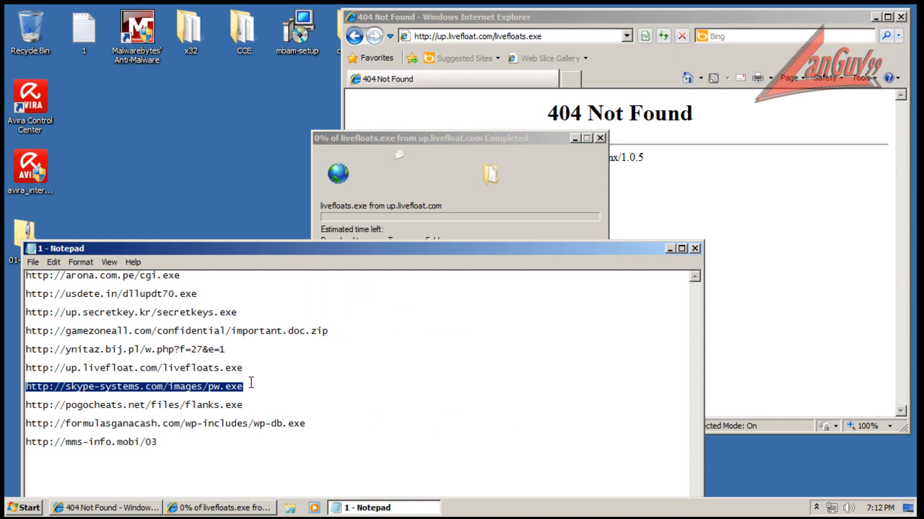
{"action": "left_click_drag", "start_coordinate": [514, 140], "coordinate": [256, 48]}
{"action": "left_click", "coordinate": [461, 34]}
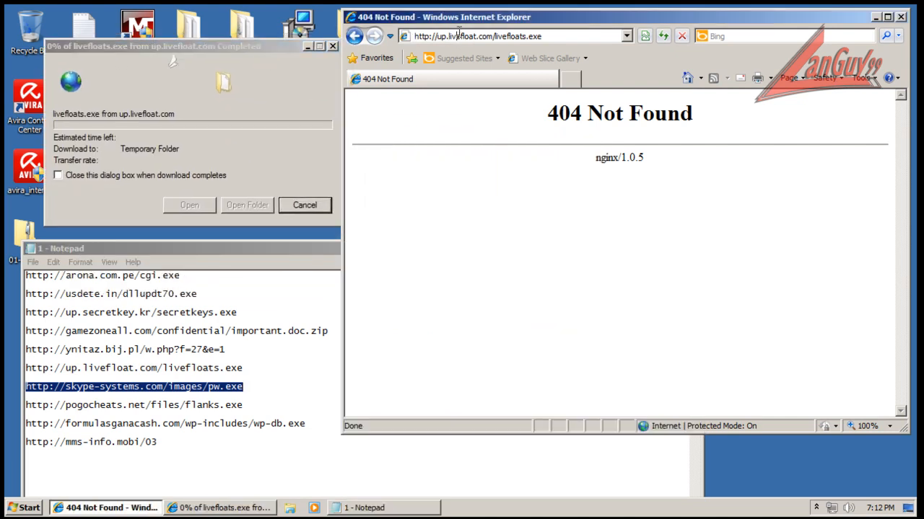
{"action": "key", "text": "ctrl+v"}
{"action": "key", "text": "Return"}
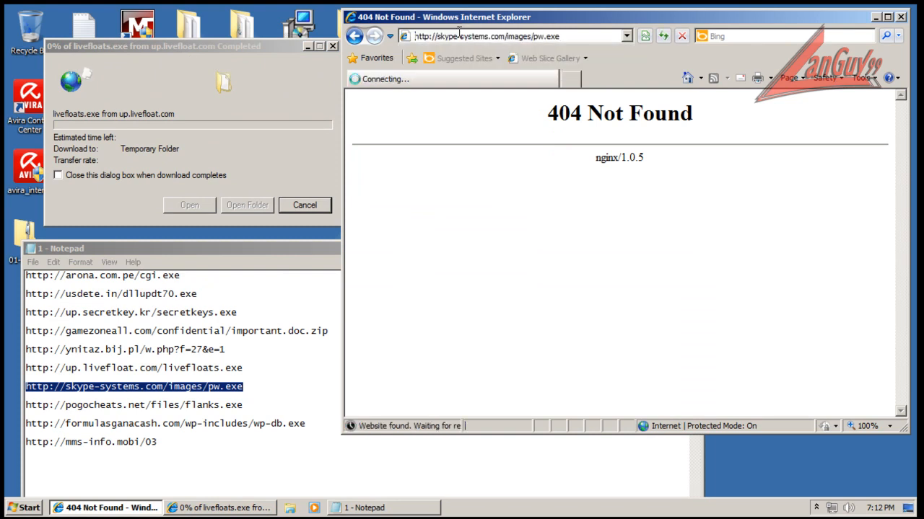
{"action": "left_click", "coordinate": [454, 263]}
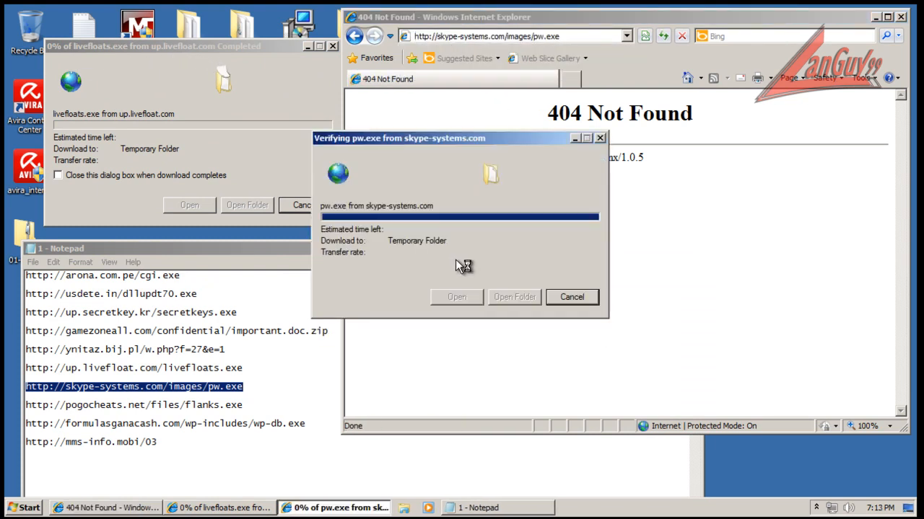
{"action": "left_click", "coordinate": [505, 245]}
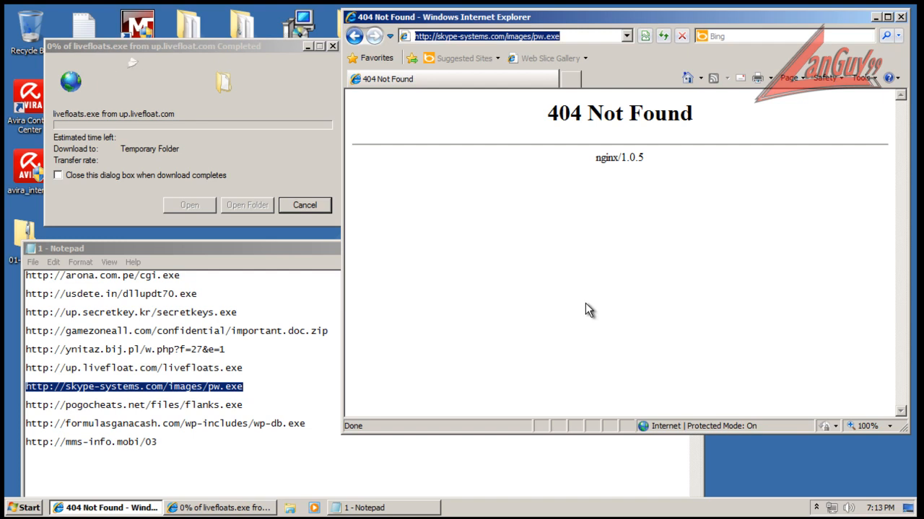
- Load the pogocheats.net/files/flanks.exe link from the Notepad list in the browser and run the file
{"action": "double_click", "coordinate": [249, 400]}
{"action": "key", "text": "ctrl+c"}
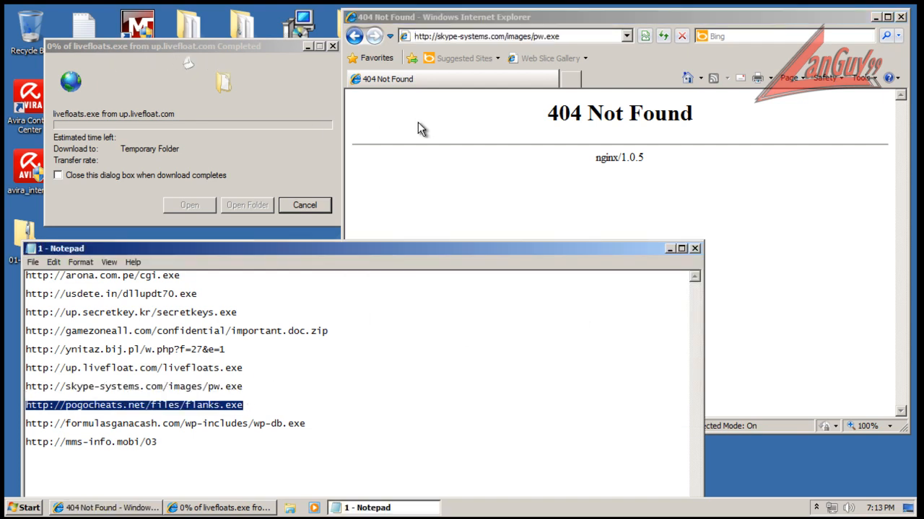
{"action": "left_click", "coordinate": [496, 34]}
{"action": "left_click", "coordinate": [495, 34]}
{"action": "key", "text": "ctrl+v"}
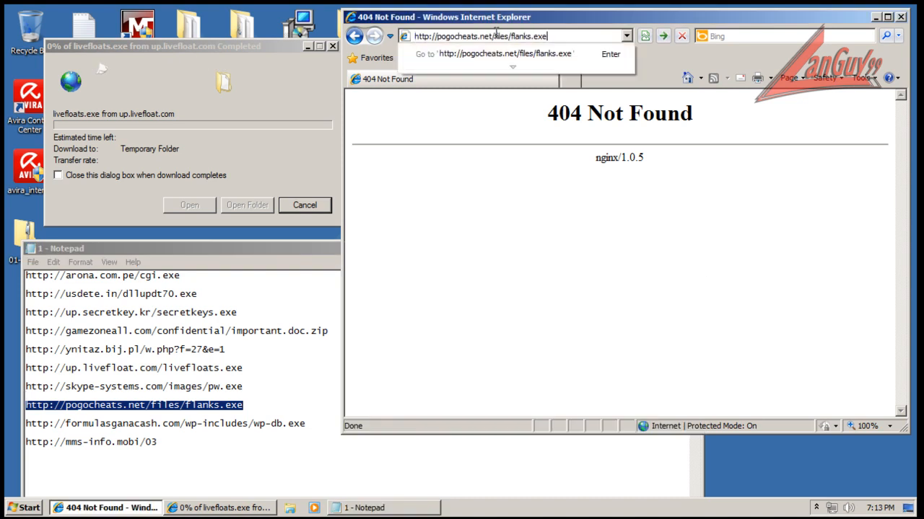
{"action": "key", "text": "Return"}
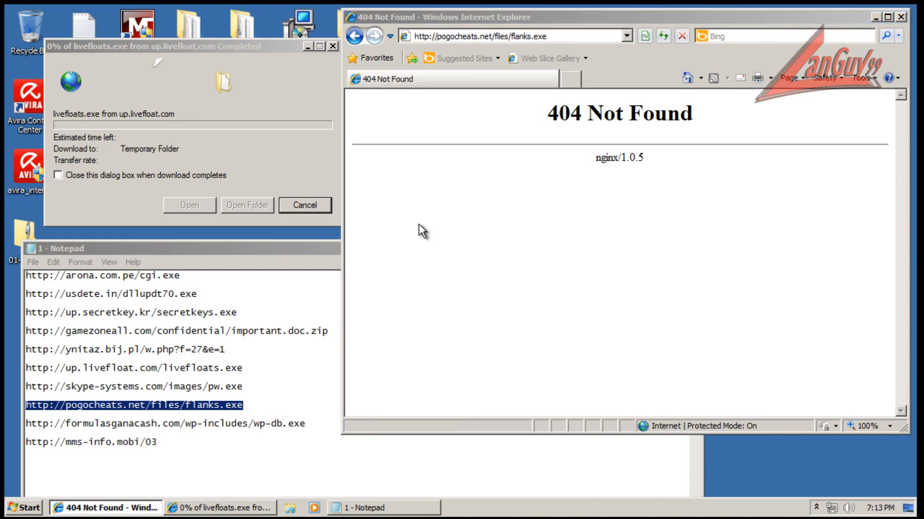
{"action": "left_click", "coordinate": [449, 267]}
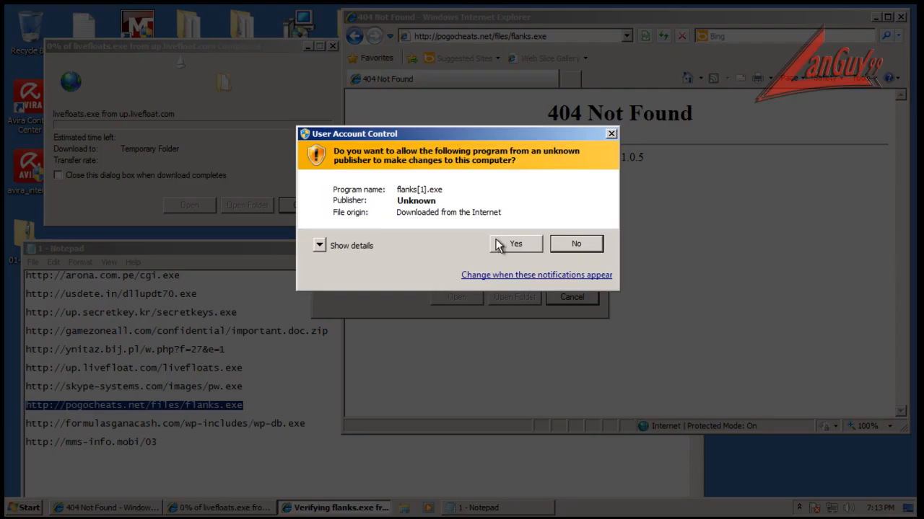
- Allow flanks[1].exe to make changes to the computer and accept its BadgeHelp toolbar offer
{"action": "left_click", "coordinate": [505, 244]}
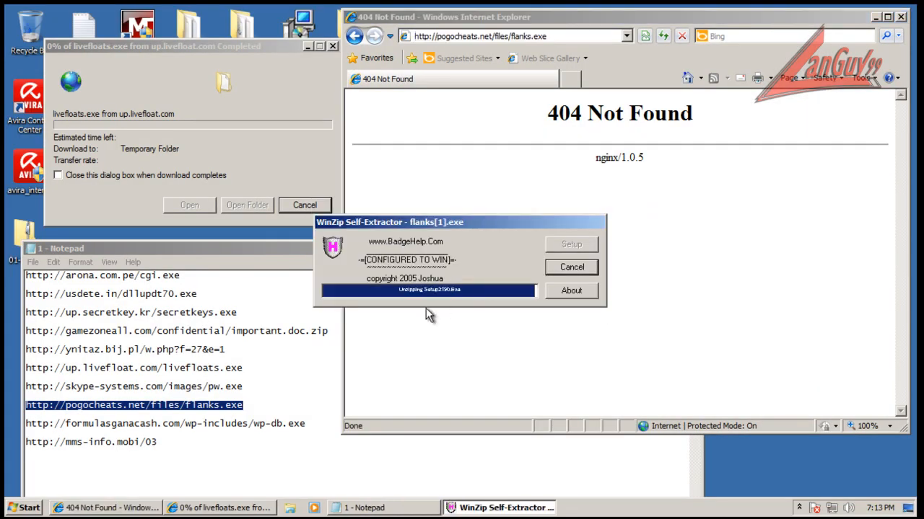
{"action": "left_click", "coordinate": [469, 326]}
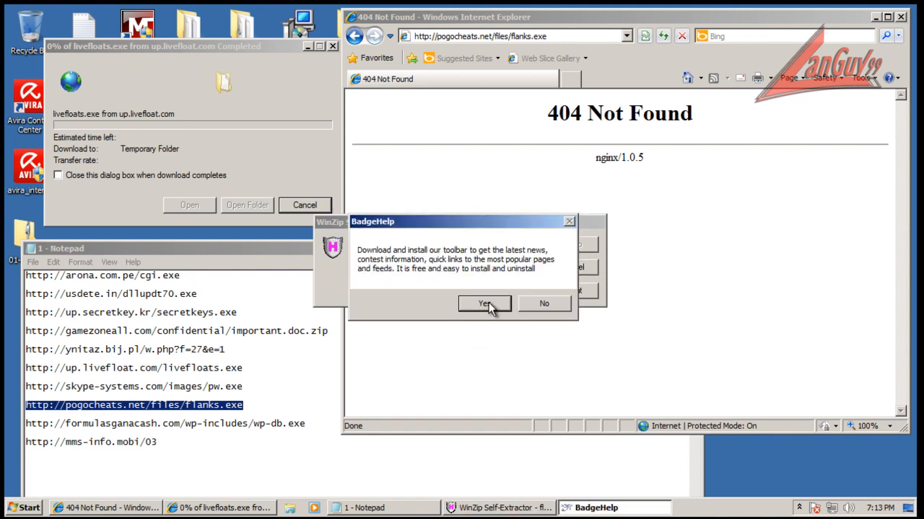
{"action": "left_click", "coordinate": [489, 303]}
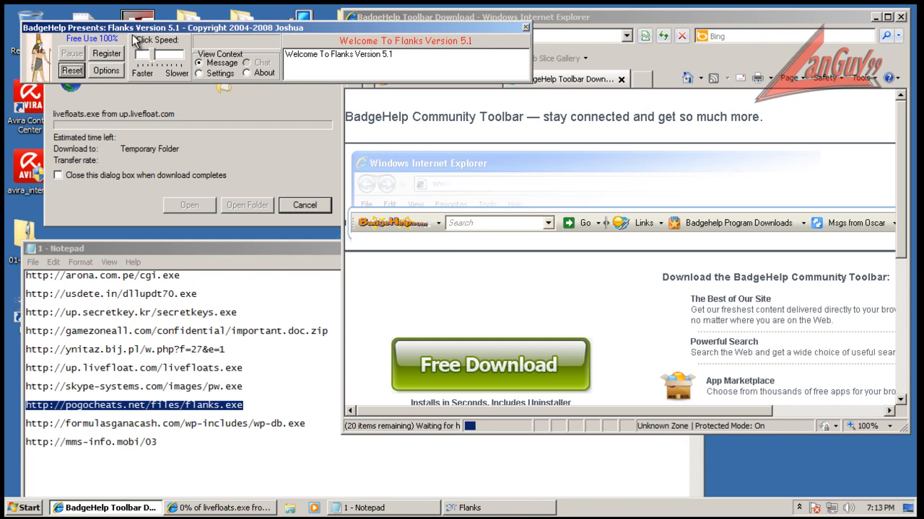
- Retry the Phlinx game window search in Flanks, agree to the update check, and cancel the Start Phlinx dialog
{"action": "left_click", "coordinate": [71, 70]}
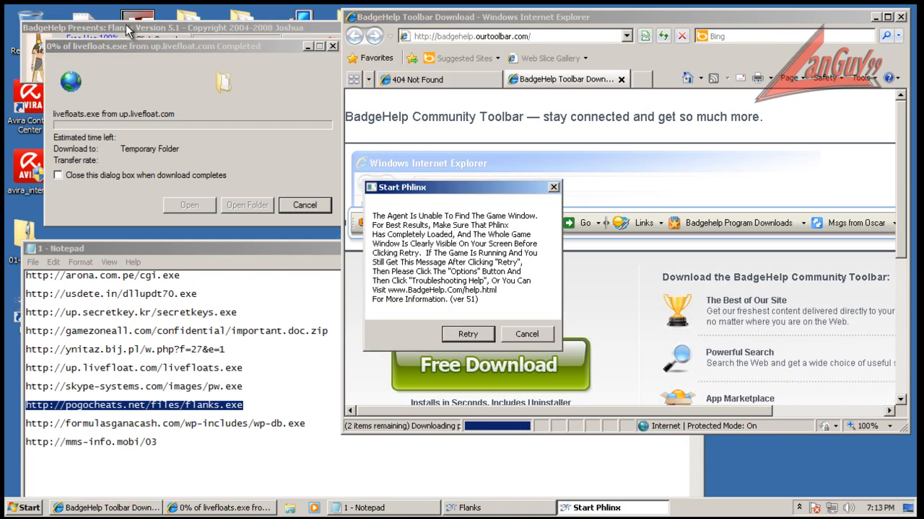
{"action": "left_click", "coordinate": [472, 337]}
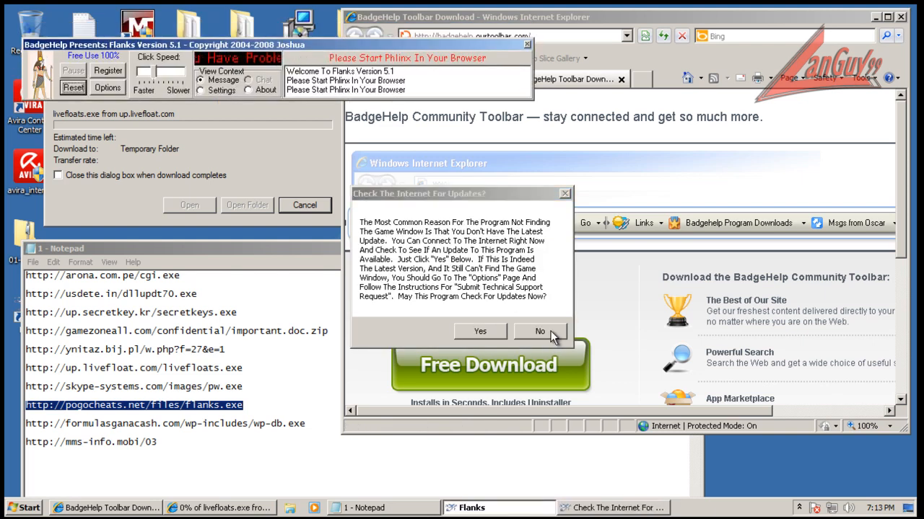
{"action": "left_click", "coordinate": [486, 332]}
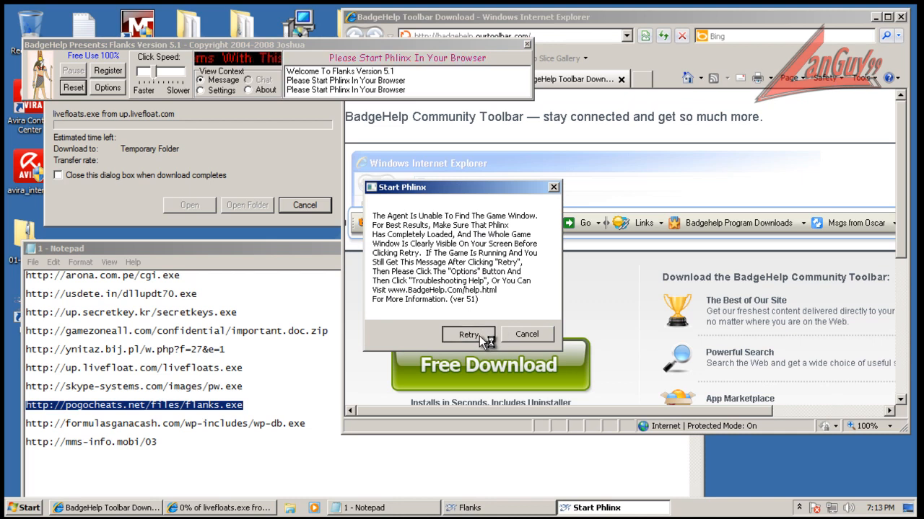
{"action": "left_click", "coordinate": [476, 337]}
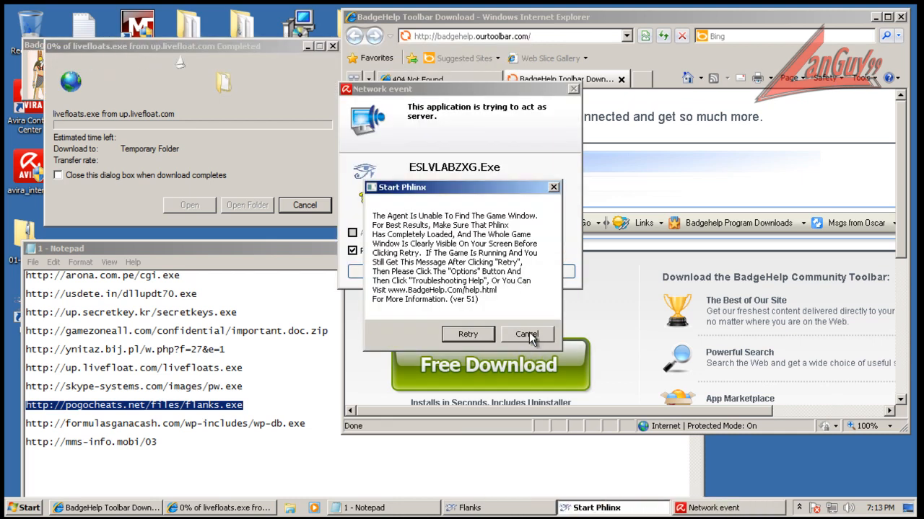
{"action": "left_click", "coordinate": [528, 335]}
- Allow ESLVLABZXG.Exe to act as a server in the Avira network event alert, without remembering the action
{"action": "left_click_drag", "start_coordinate": [480, 91], "coordinate": [475, 126]}
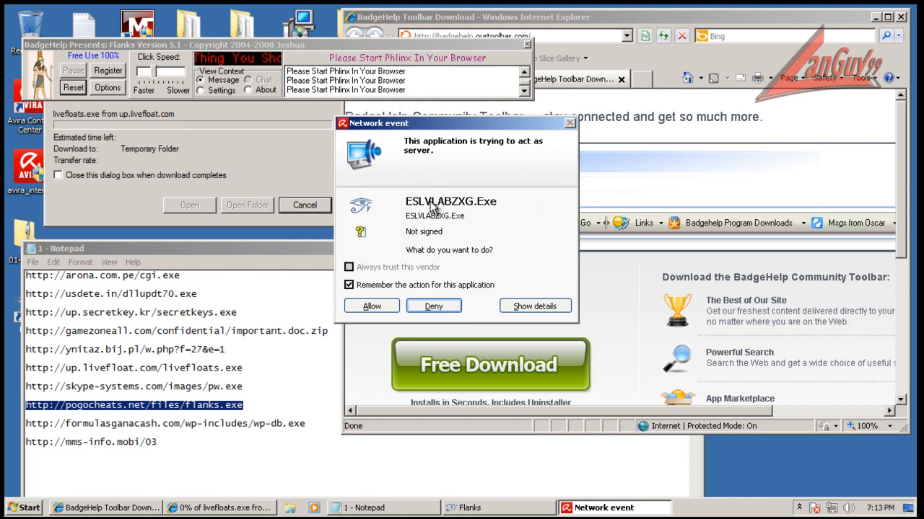
{"action": "left_click", "coordinate": [350, 285]}
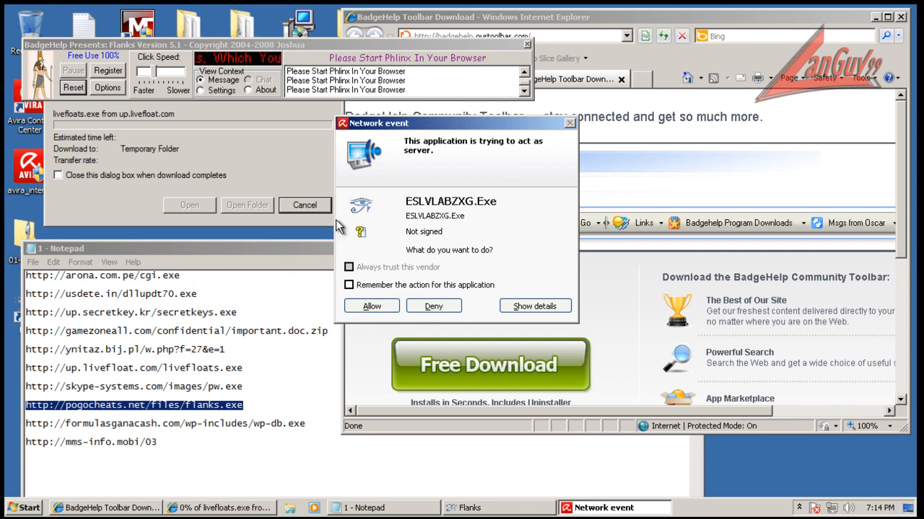
{"action": "left_click", "coordinate": [374, 308]}
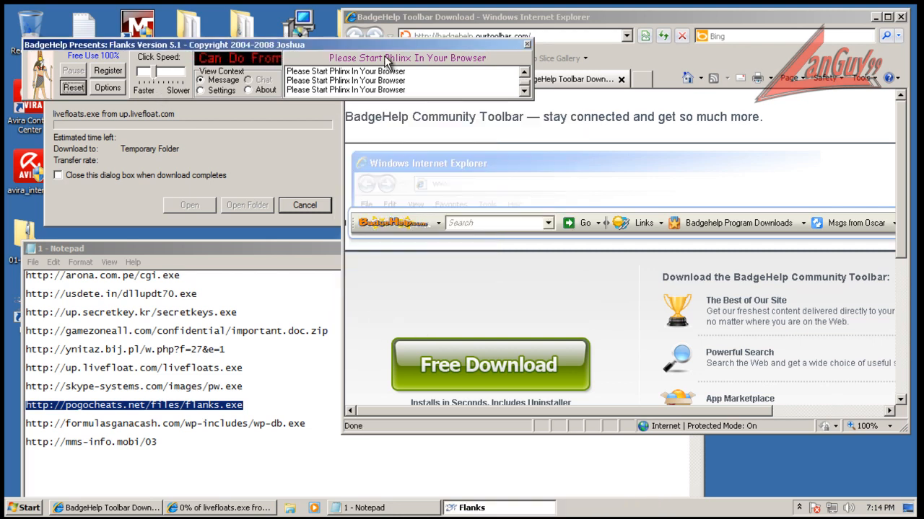
- Close the Flanks program and the BadgeHelp Toolbar Download page in the browser
{"action": "left_click", "coordinate": [490, 293]}
{"action": "left_click", "coordinate": [525, 46]}
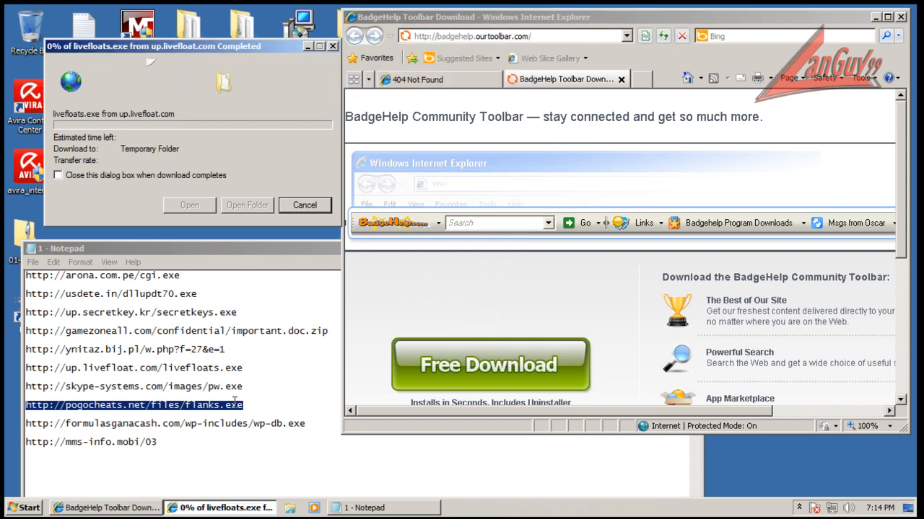
{"action": "left_click", "coordinate": [570, 304]}
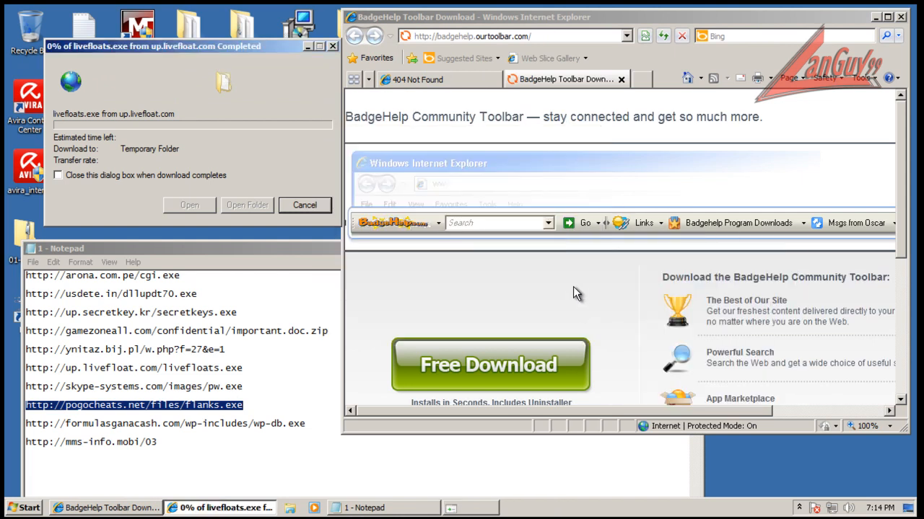
{"action": "left_click", "coordinate": [620, 80]}
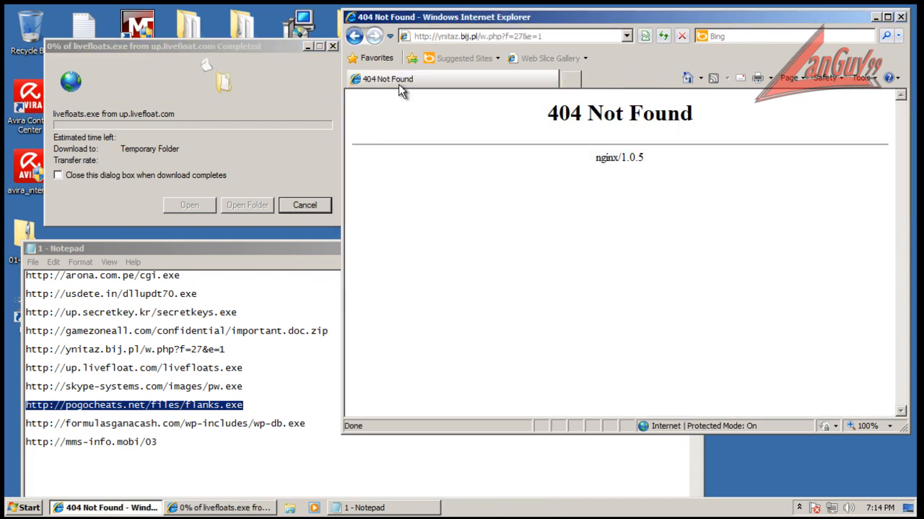
{"action": "right_click", "coordinate": [186, 402]}
{"action": "left_click", "coordinate": [219, 279]}
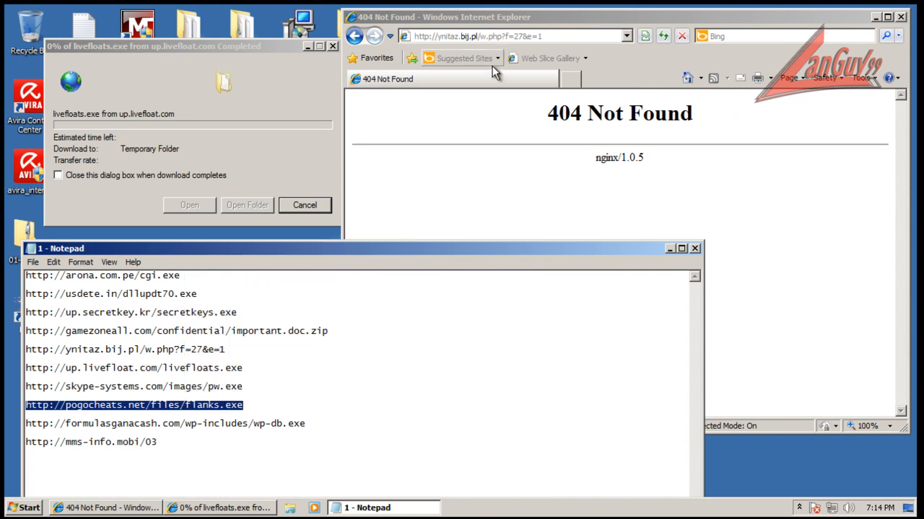
{"action": "left_click", "coordinate": [502, 36]}
{"action": "key", "text": "ctrl+v"}
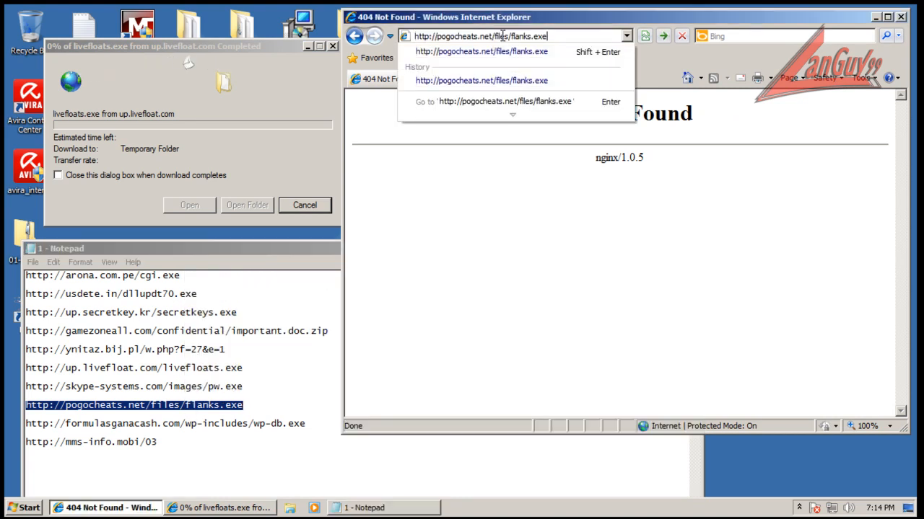
{"action": "key", "text": "Return"}
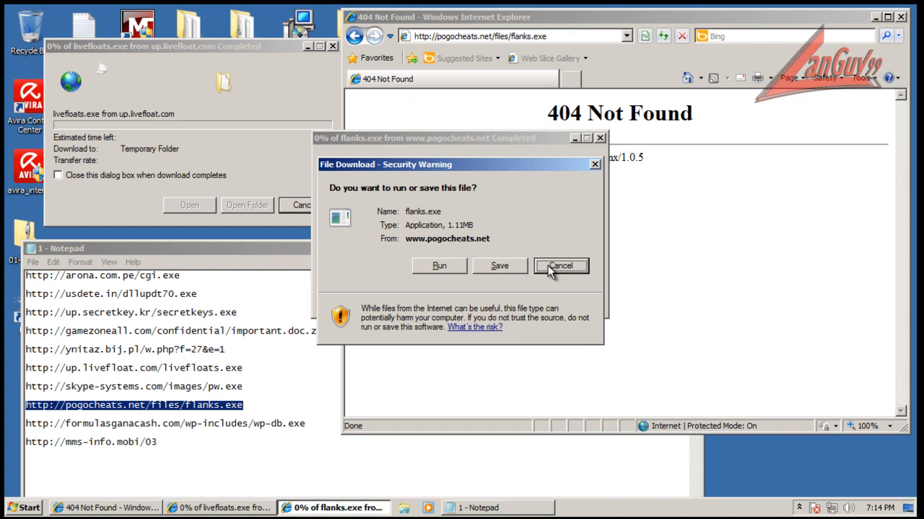
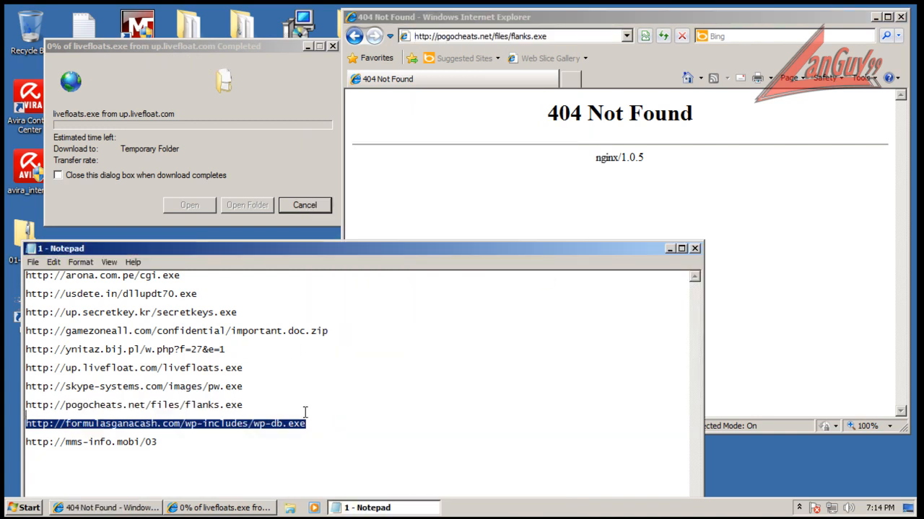
- Load the formulasganacash.com/wp-includes/wp-db.exe link from the Notepad list in the browser
{"action": "left_click", "coordinate": [510, 37]}
{"action": "type", "text": "http://formulasganacash.com/wp-includes/wp-db.exe"}
{"action": "key", "text": "Return"}
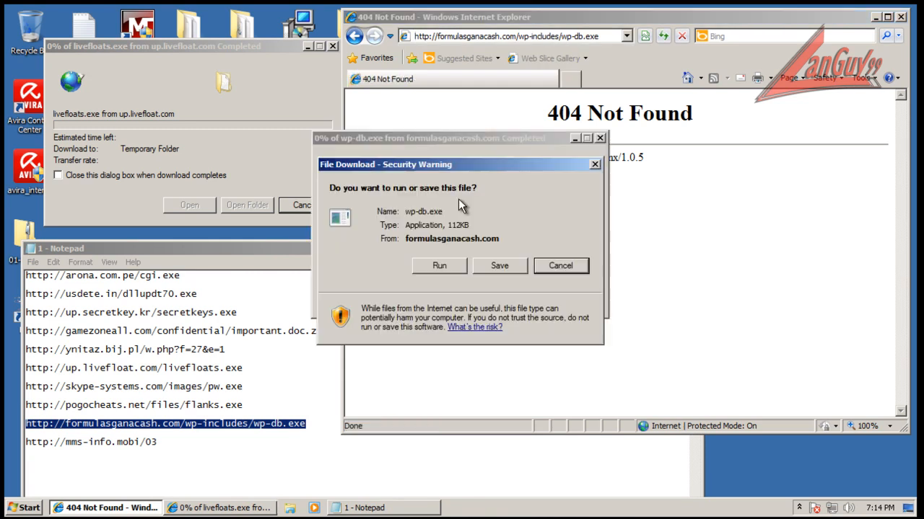
- Run wp-db.exe and allow it to execute code in another process, without remembering the action
{"action": "left_click", "coordinate": [465, 267]}
{"action": "left_click", "coordinate": [503, 230]}
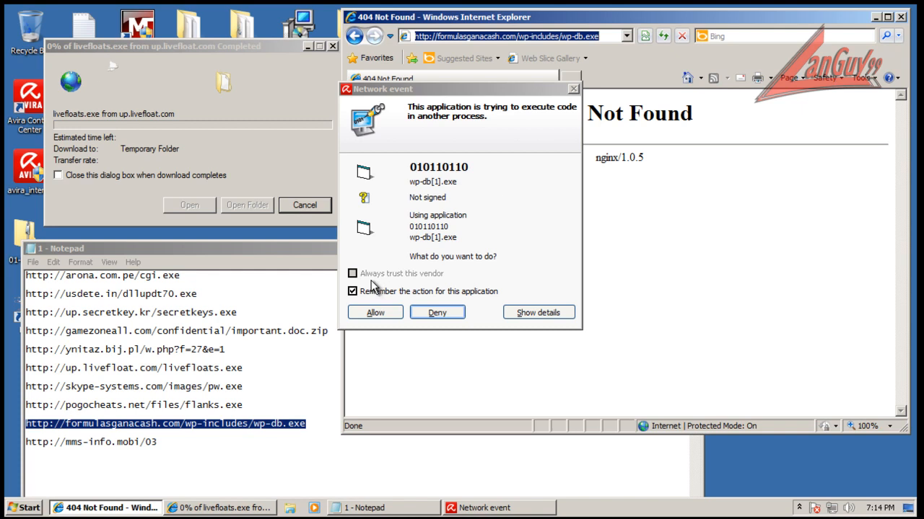
{"action": "left_click", "coordinate": [353, 291]}
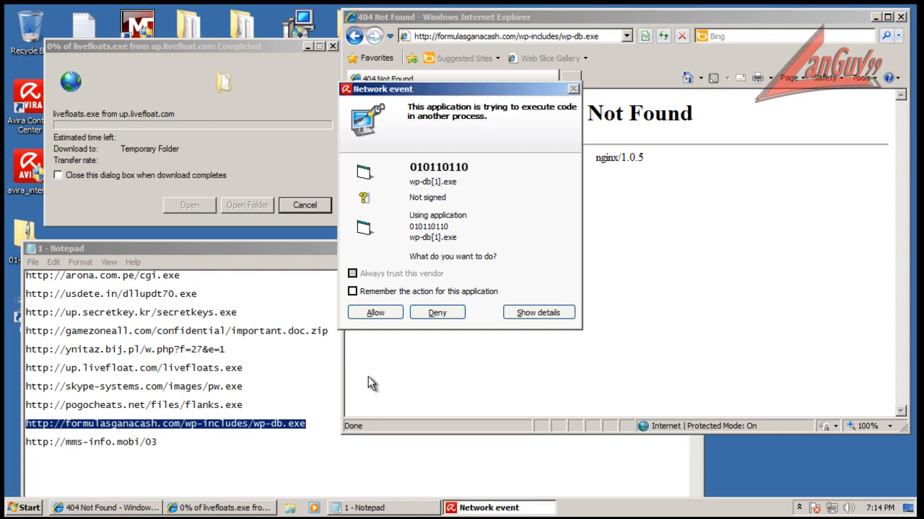
{"action": "left_click", "coordinate": [388, 314]}
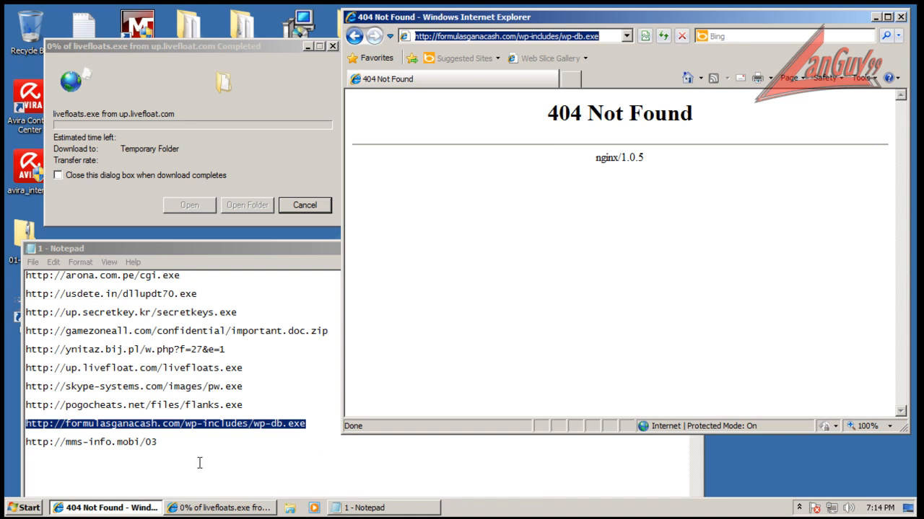
- Copy the mms-info.mobi/03 link from the Notepad list and load it in the browser
{"action": "left_click_drag", "start_coordinate": [26, 441], "coordinate": [163, 437]}
{"action": "key", "text": "ctrl+c"}
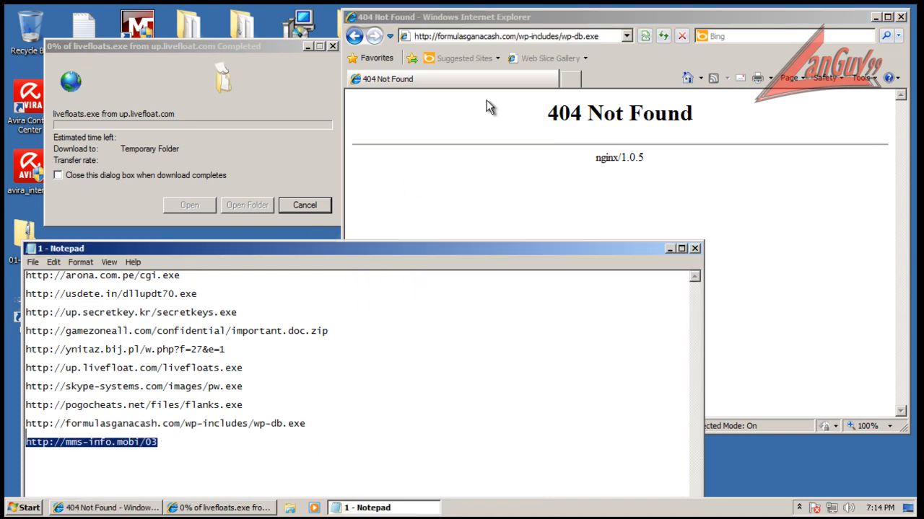
{"action": "left_click", "coordinate": [542, 36]}
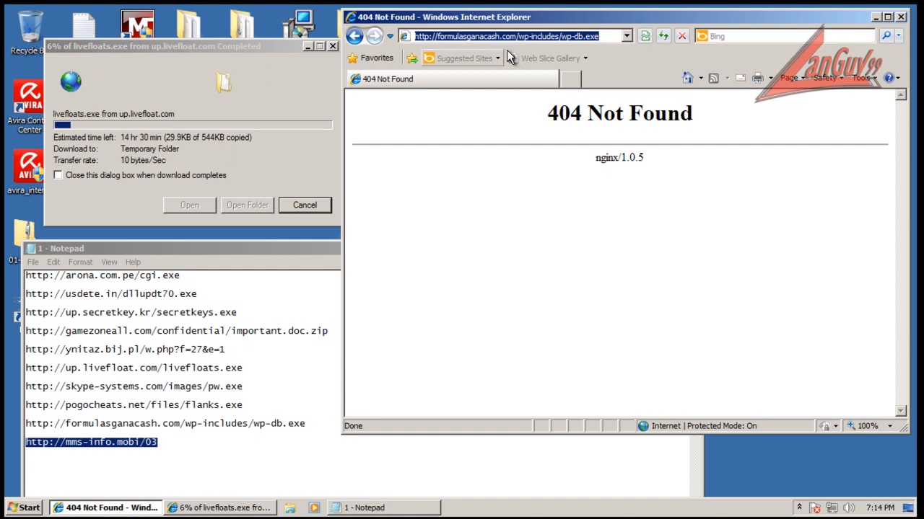
{"action": "key", "text": "ctrl+v"}
{"action": "key", "text": "Return"}
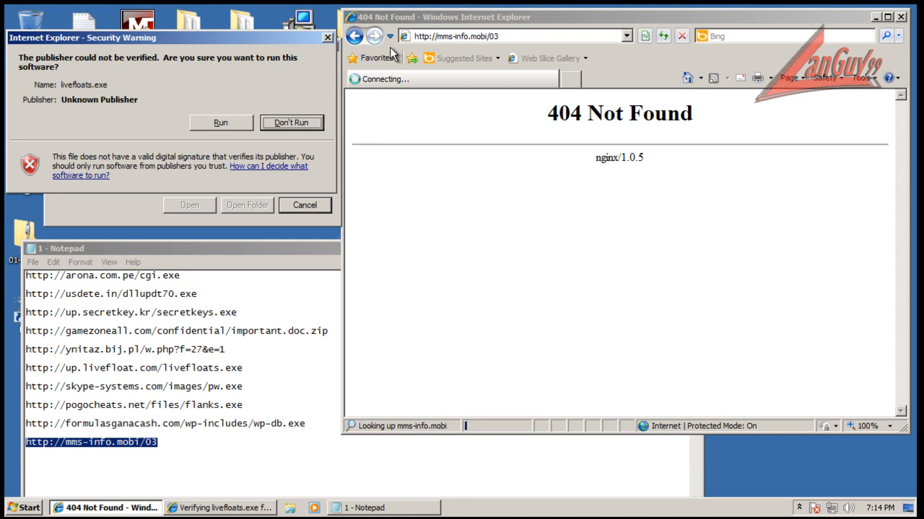
- Run the unverified livefloats.exe download and dismiss the resulting error dialog
{"action": "left_click", "coordinate": [222, 124]}
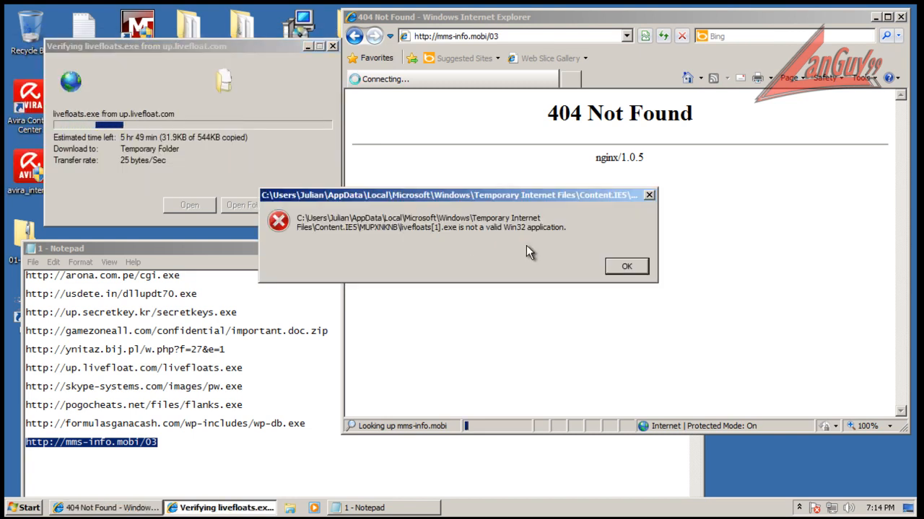
{"action": "left_click", "coordinate": [637, 267]}
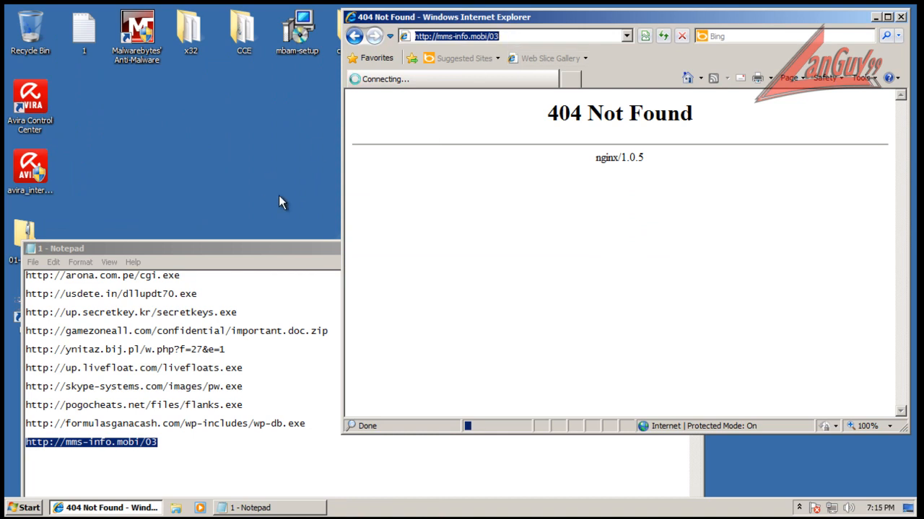
- Close the Notepad link list and the browser, and show the hidden notification area icons
{"action": "left_click", "coordinate": [291, 244]}
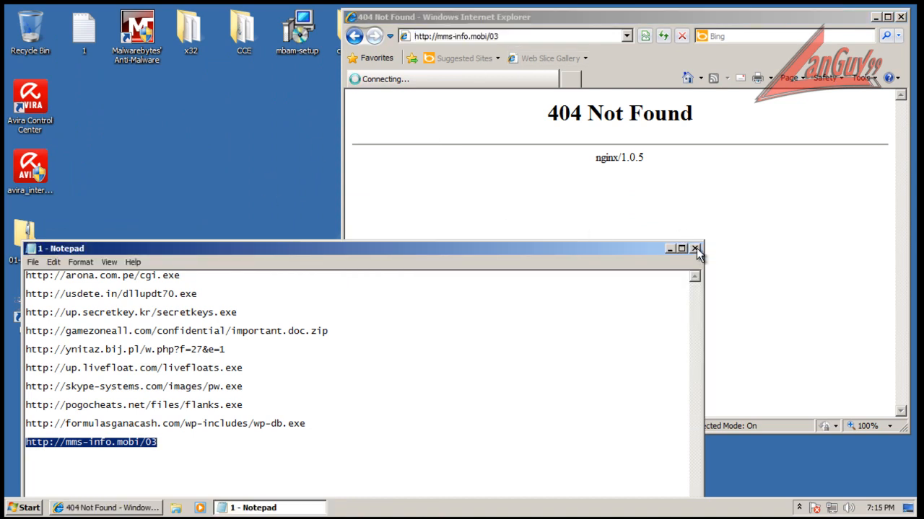
{"action": "left_click", "coordinate": [700, 43]}
{"action": "left_click_drag", "start_coordinate": [712, 20], "coordinate": [657, 19]}
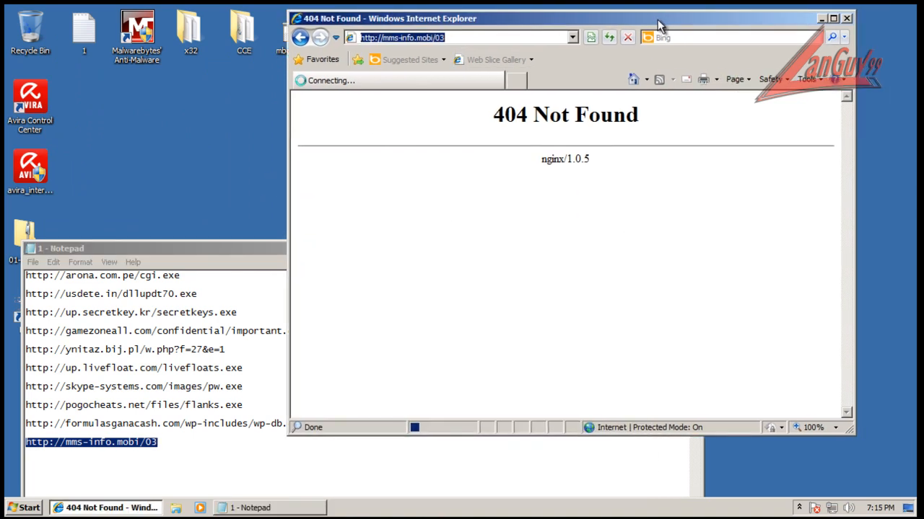
{"action": "left_click", "coordinate": [214, 268]}
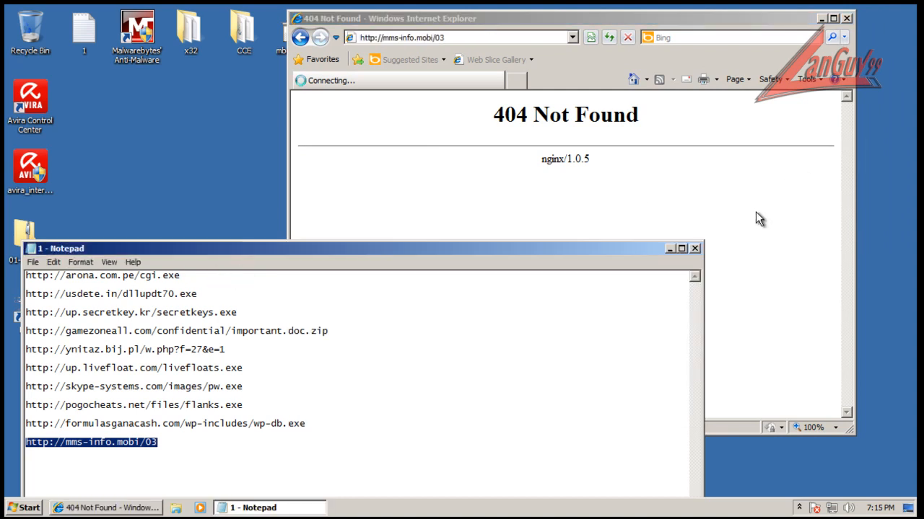
{"action": "left_click", "coordinate": [694, 248]}
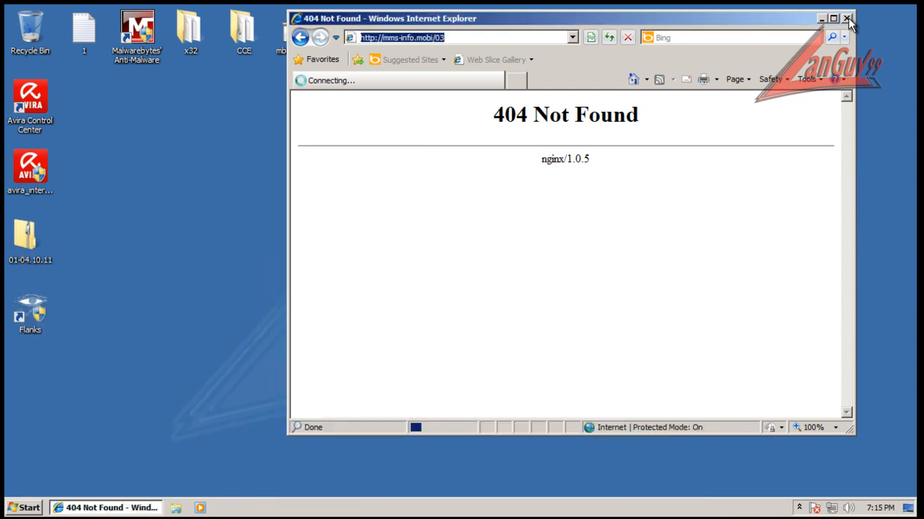
{"action": "left_click", "coordinate": [847, 19]}
{"action": "left_click", "coordinate": [800, 507]}
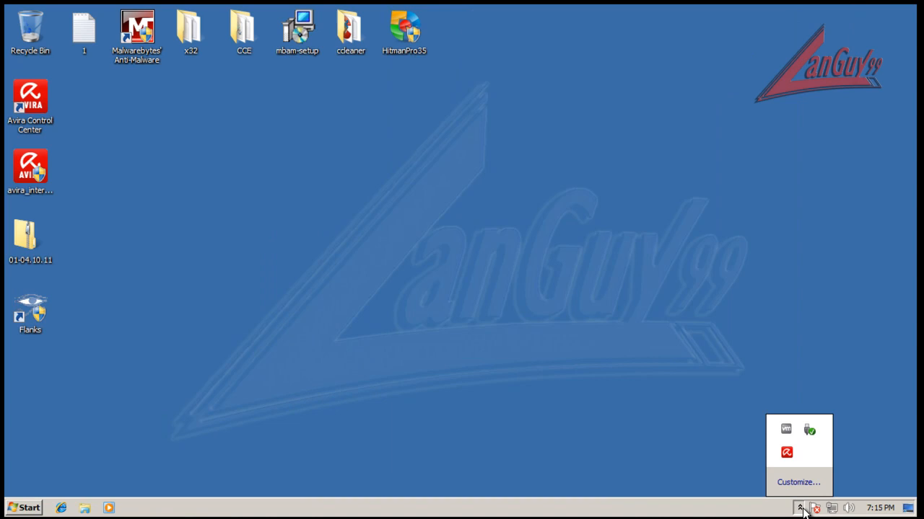
- Open the 01-04.10.11 archive on the desktop, look inside its inner folder, and copy that folder to the desktop
{"action": "right_click", "coordinate": [791, 456]}
{"action": "left_click", "coordinate": [623, 350]}
{"action": "double_click", "coordinate": [29, 238]}
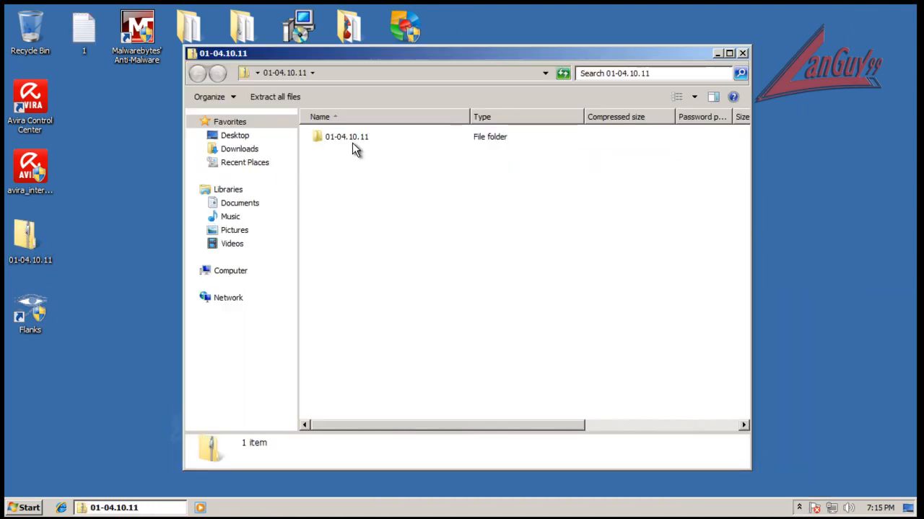
{"action": "double_click", "coordinate": [350, 142]}
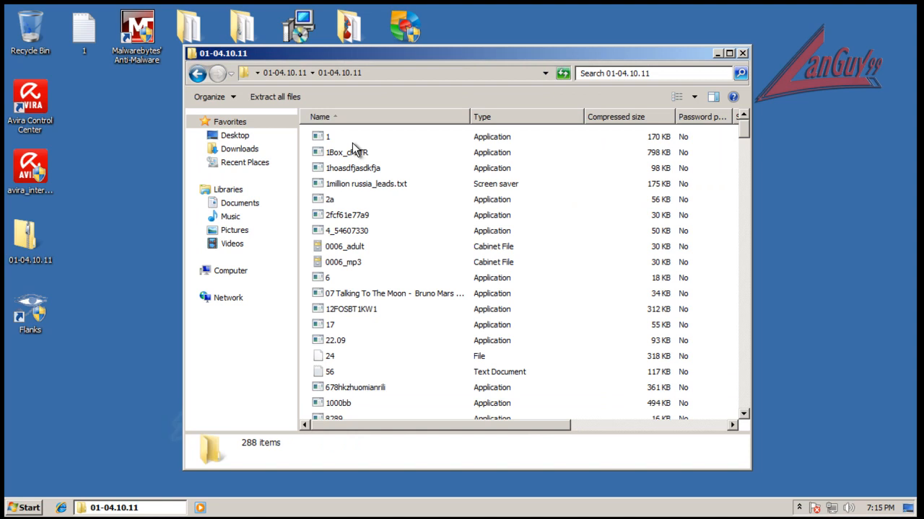
{"action": "key", "text": "BackSpace"}
{"action": "left_click_drag", "start_coordinate": [108, 177], "coordinate": [108, 177]}
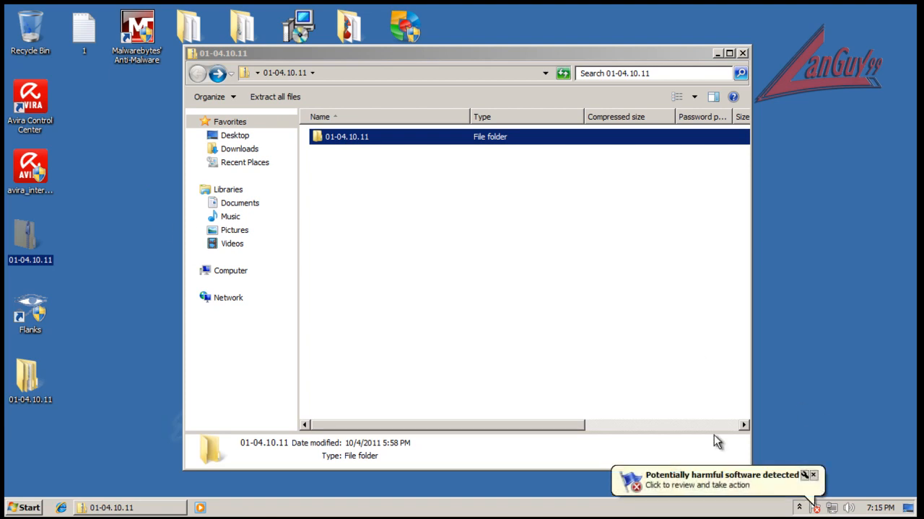
- Open Windows Defender from the Control Panel and bring up its options
{"action": "left_click", "coordinate": [29, 508]}
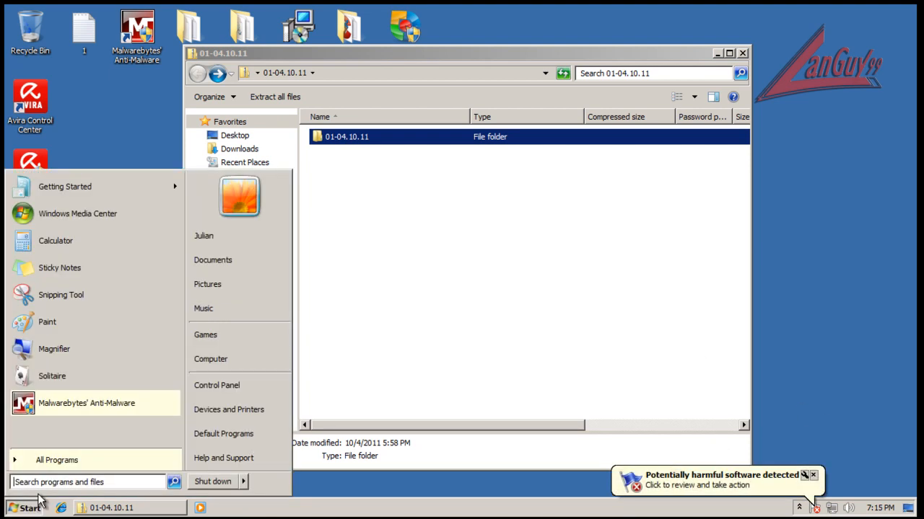
{"action": "left_click", "coordinate": [254, 383]}
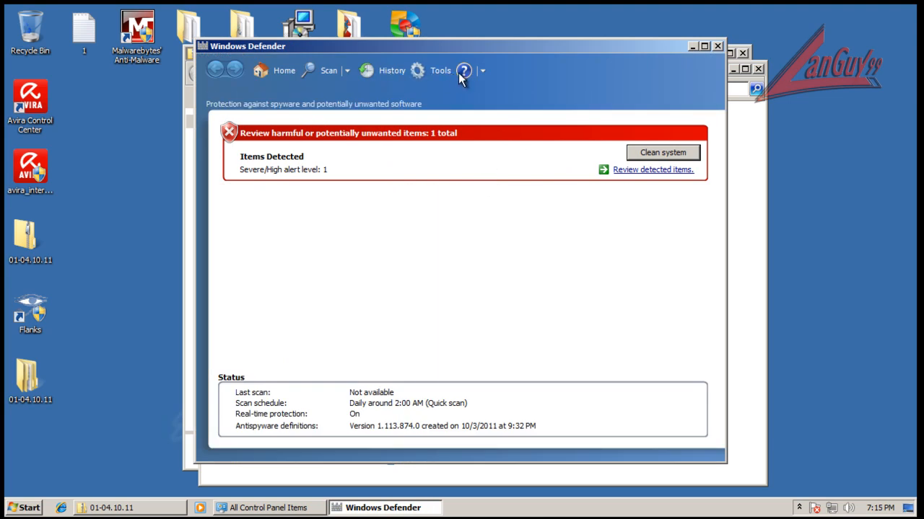
{"action": "left_click", "coordinate": [487, 70]}
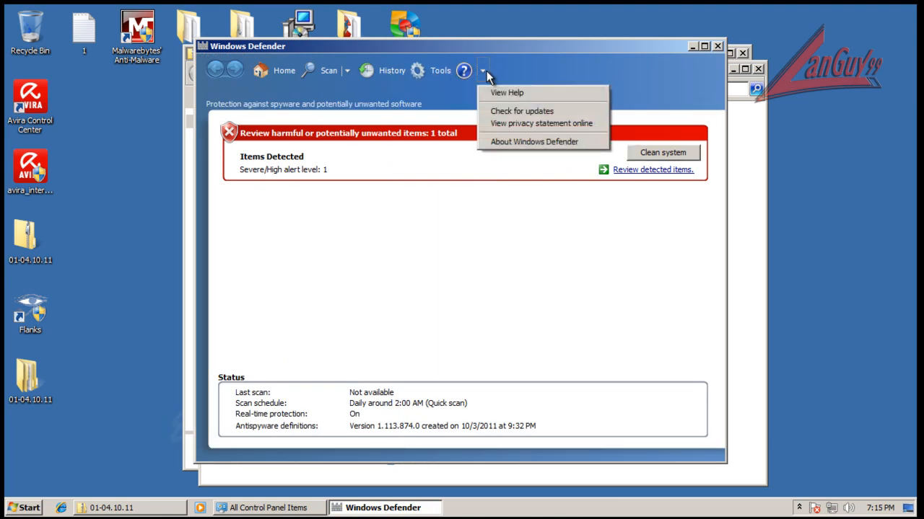
{"action": "left_click", "coordinate": [434, 76]}
{"action": "left_click", "coordinate": [296, 174]}
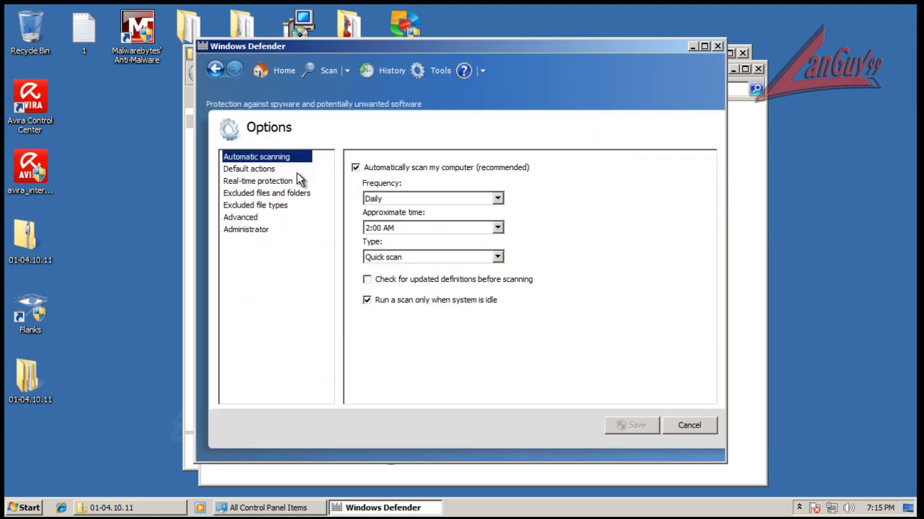
- Turn off Windows Defender's real-time protection, save the change, and close Defender and the Control Panel
{"action": "left_click", "coordinate": [256, 181]}
{"action": "left_click", "coordinate": [365, 168]}
{"action": "left_click", "coordinate": [639, 427]}
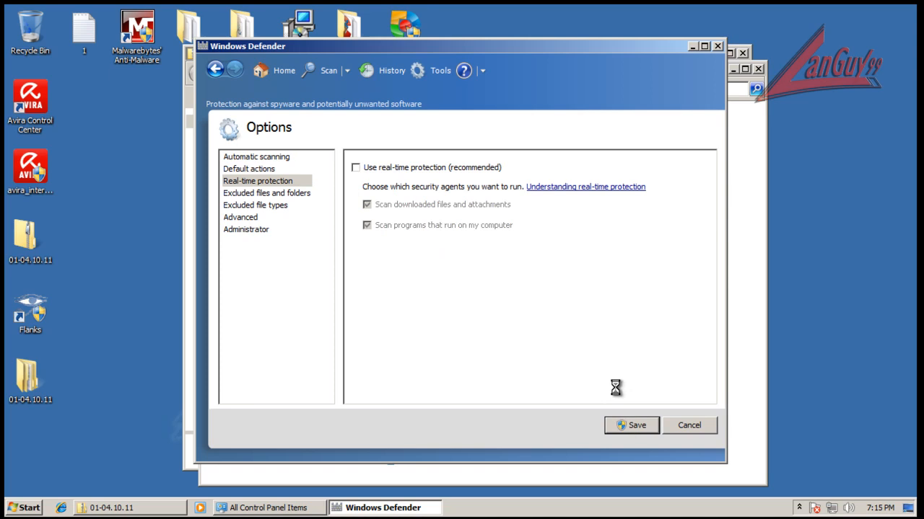
{"action": "left_click", "coordinate": [717, 46]}
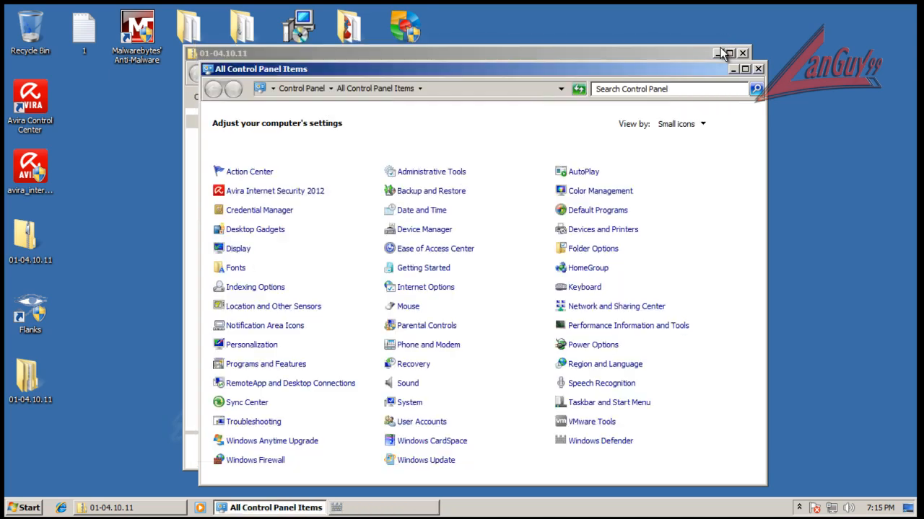
{"action": "left_click", "coordinate": [758, 70]}
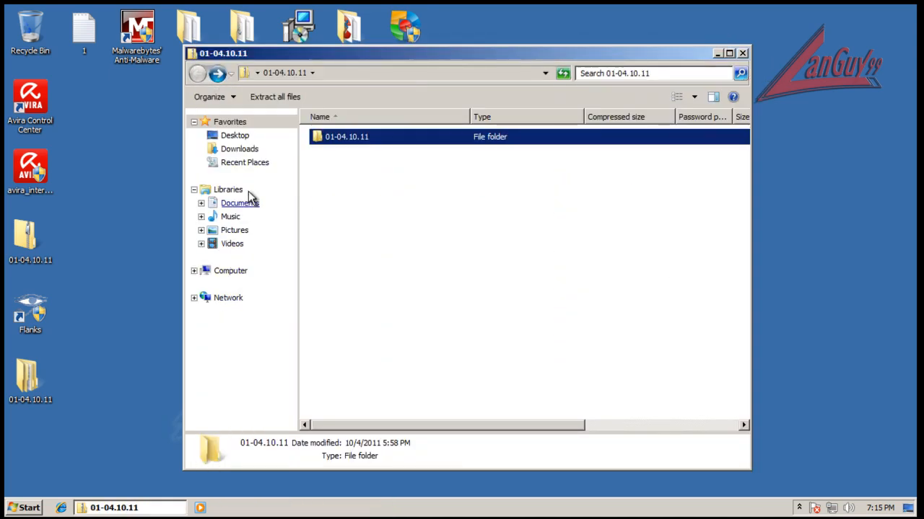
- Copy the archive's 01-04.10.11 folder to the desktop again, merging it with the existing one, and remove the malware Avira detects
{"action": "left_click", "coordinate": [143, 237]}
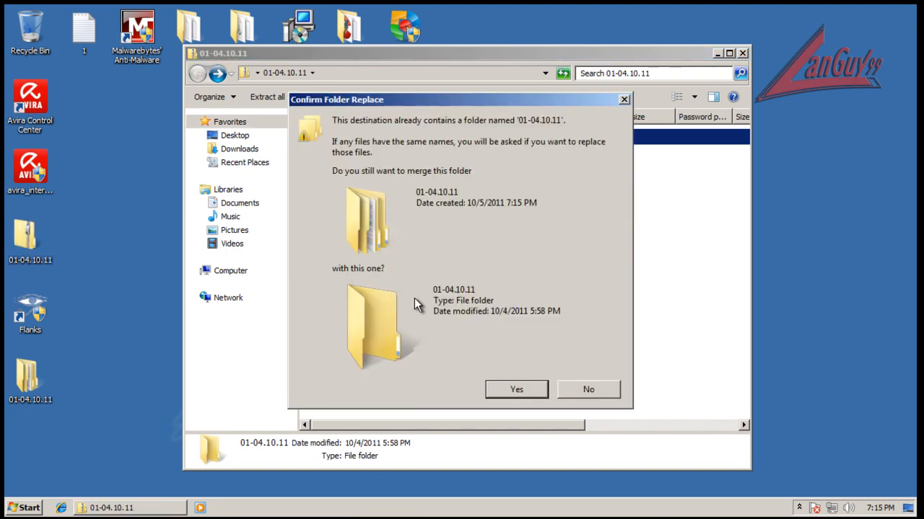
{"action": "left_click", "coordinate": [517, 389]}
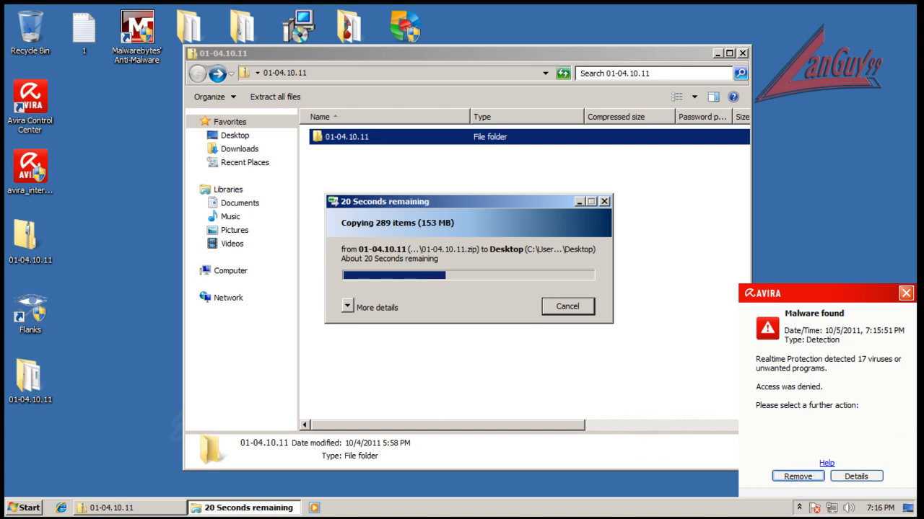
{"action": "left_click", "coordinate": [797, 476]}
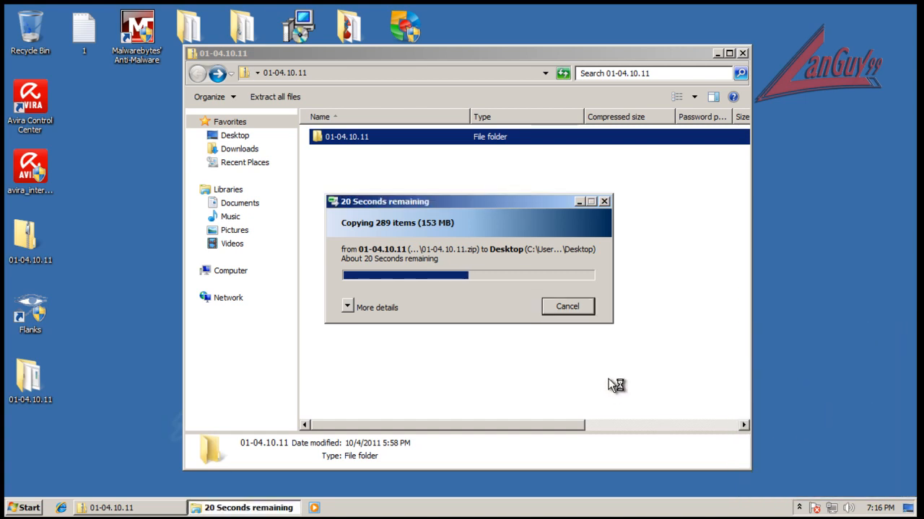
- Close the Luke Filewalker scan summary and scan window, and open the 01-04.10.11 folder on the desktop
{"action": "left_click_drag", "start_coordinate": [496, 233], "coordinate": [482, 125]}
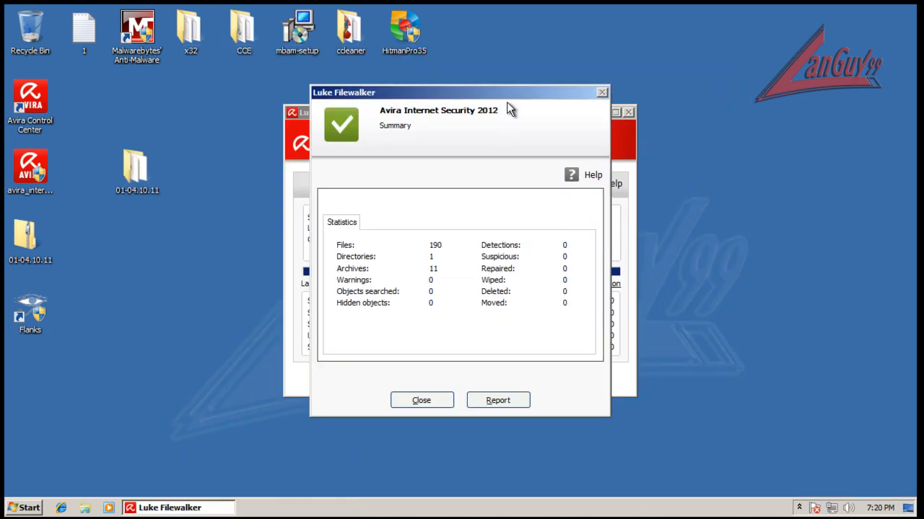
{"action": "mouse_move", "coordinate": [535, 93]}
{"action": "left_mouse_down"}
{"action": "mouse_move", "coordinate": [399, 215]}
{"action": "mouse_move", "coordinate": [566, 94]}
{"action": "mouse_move", "coordinate": [551, 98]}
{"action": "left_mouse_up"}
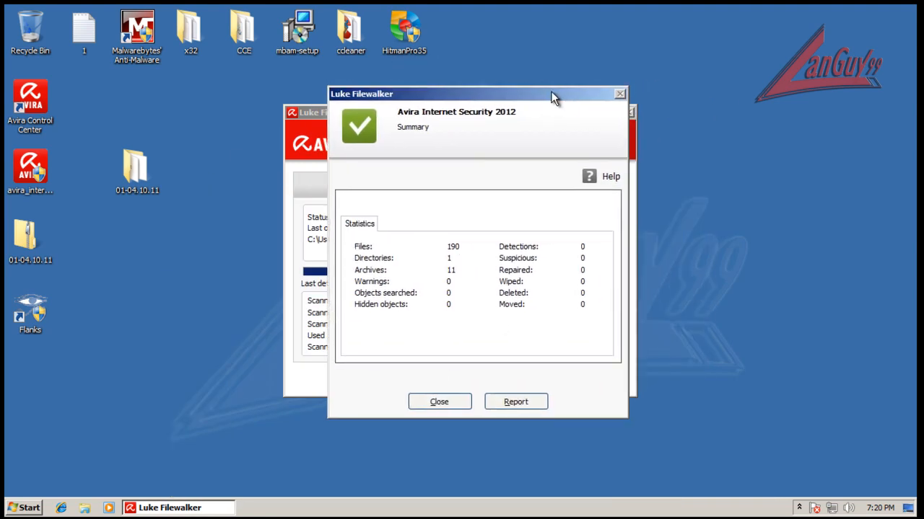
{"action": "left_click", "coordinate": [456, 401]}
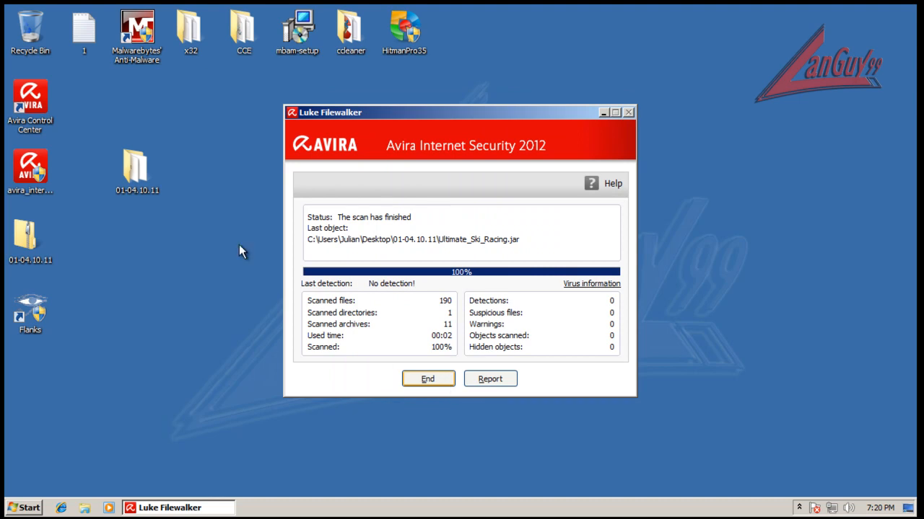
{"action": "left_click", "coordinate": [148, 166]}
{"action": "double_click", "coordinate": [142, 162]}
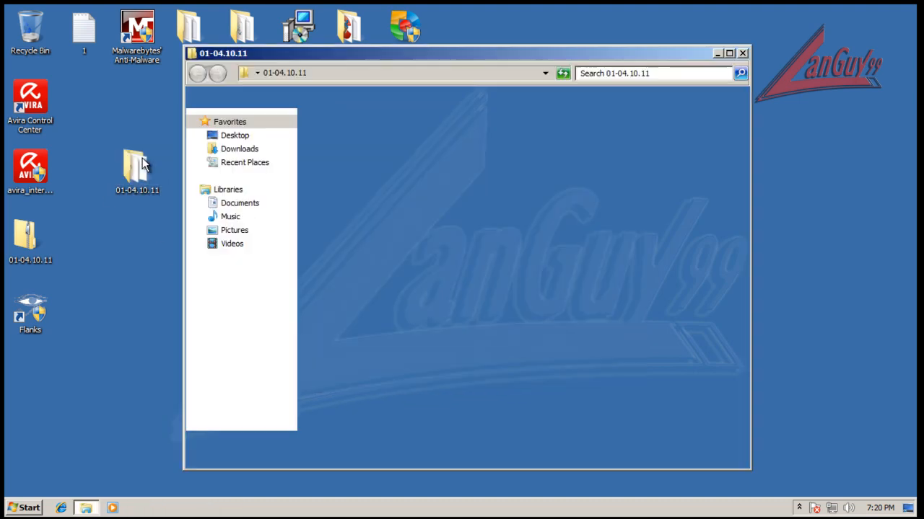
- Calculate 288 minus 24, divided by 288, in Calculator and clear the display
{"action": "left_click", "coordinate": [27, 508]}
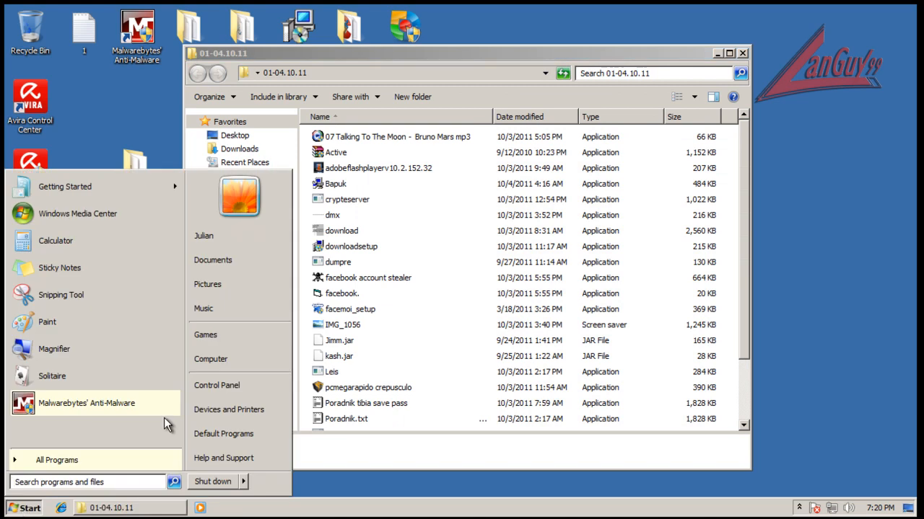
{"action": "left_click", "coordinate": [119, 244]}
{"action": "type", "text": "288-24"}
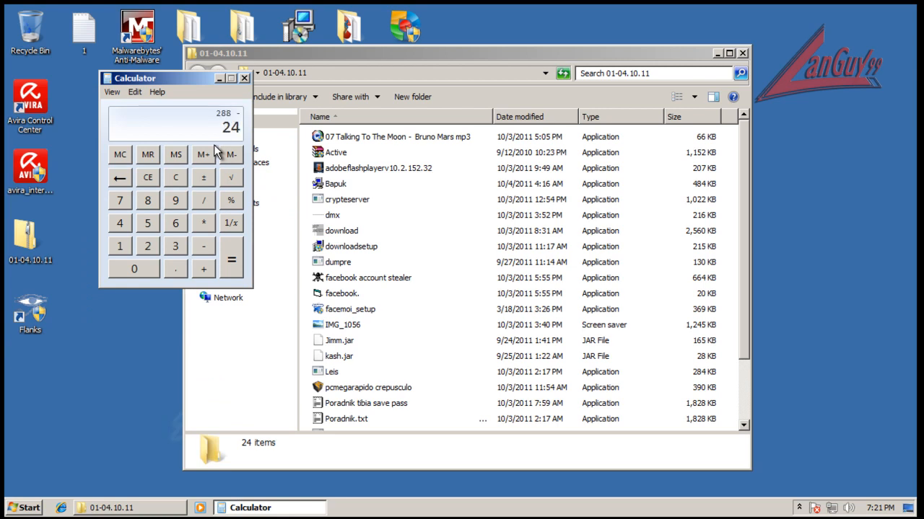
{"action": "type", "text": "/"}
{"action": "type", "text": "288"}
{"action": "key", "text": "Return"}
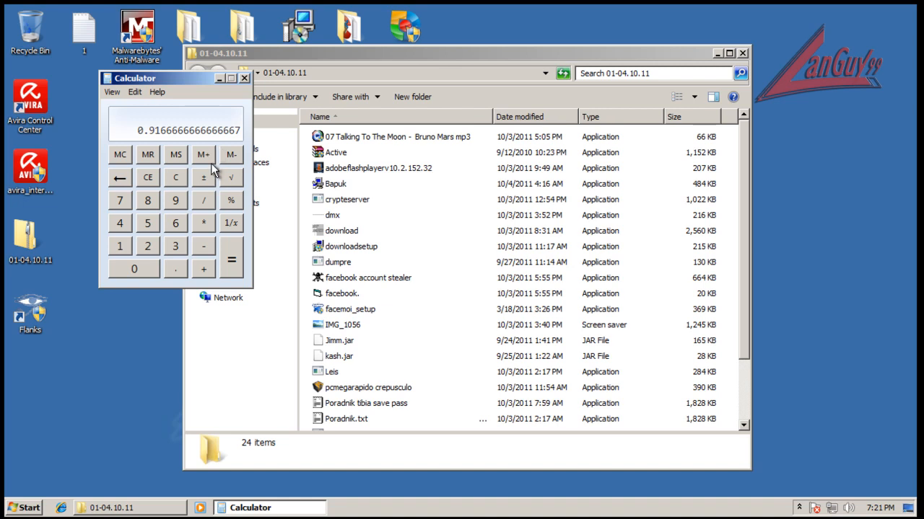
{"action": "left_click", "coordinate": [177, 178]}
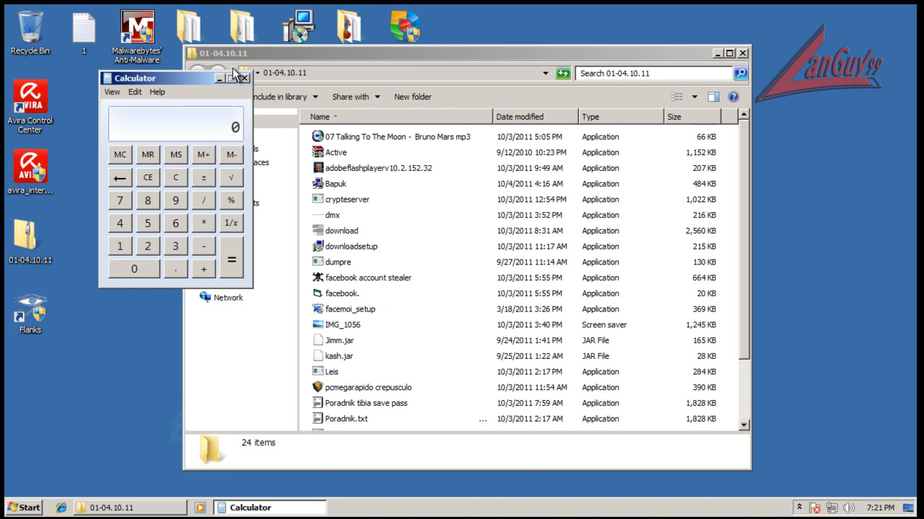
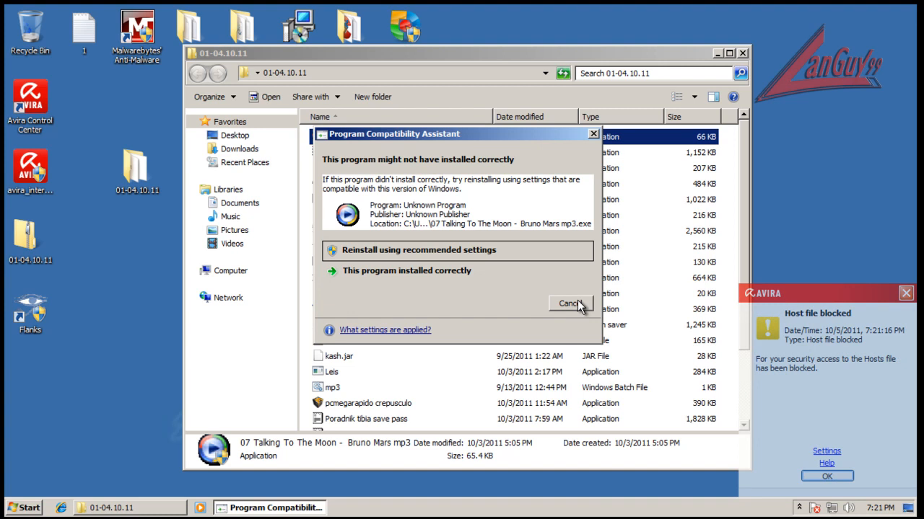
- Cancel the Program Compatibility Assistant, close Internet Explorer, and reposition and widen the 01-04.10.11 folder window
{"action": "left_click", "coordinate": [569, 304]}
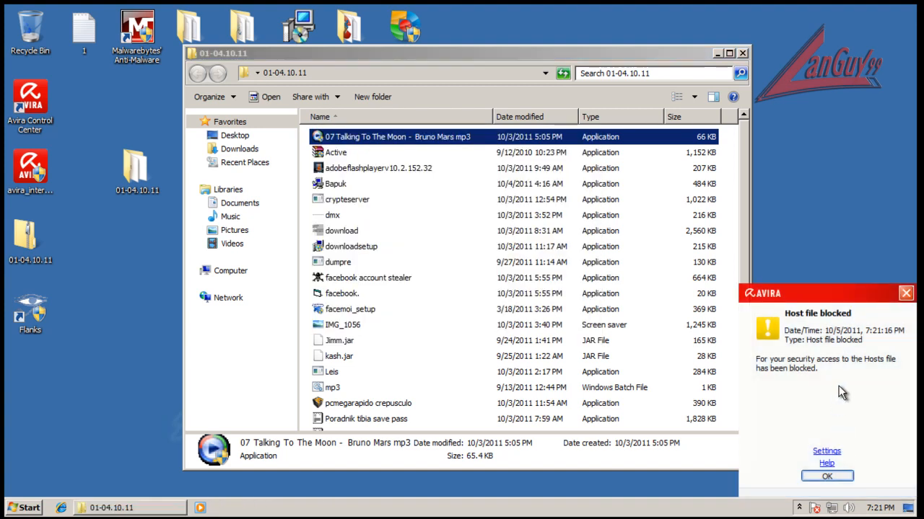
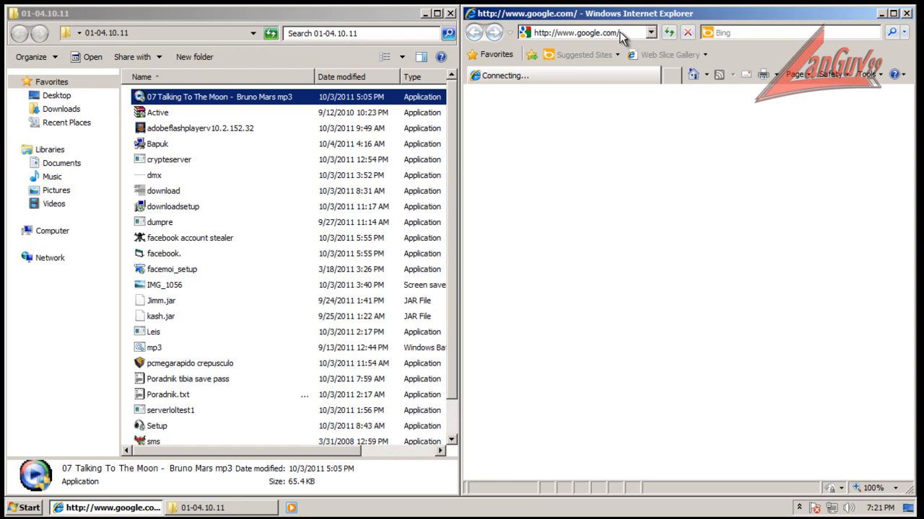
{"action": "left_click", "coordinate": [906, 17]}
{"action": "left_click_drag", "start_coordinate": [392, 26], "coordinate": [647, 28]}
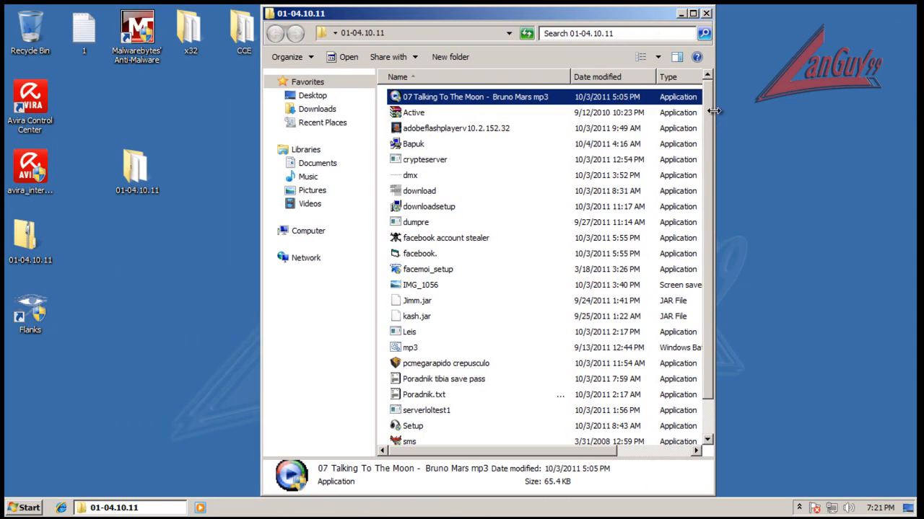
{"action": "left_click_drag", "start_coordinate": [715, 111], "coordinate": [850, 113]}
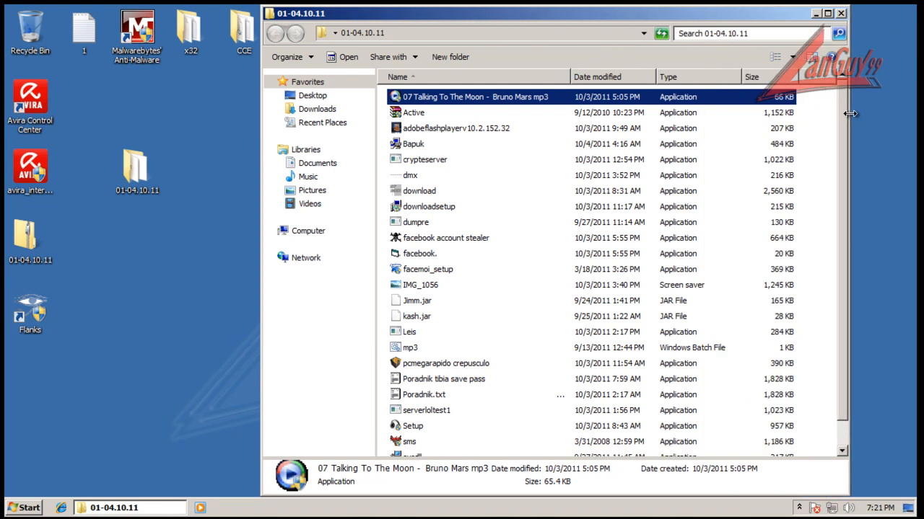
- Run adobeflashplayerv10.2.152.32 without remembering the firewall action, and close the resulting volmgr.exe error and compatibility dialogs
{"action": "left_click", "coordinate": [430, 130]}
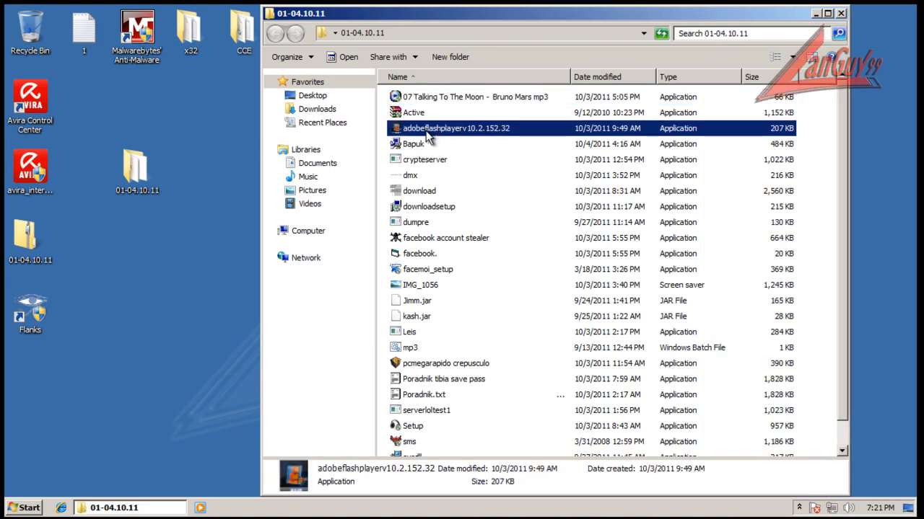
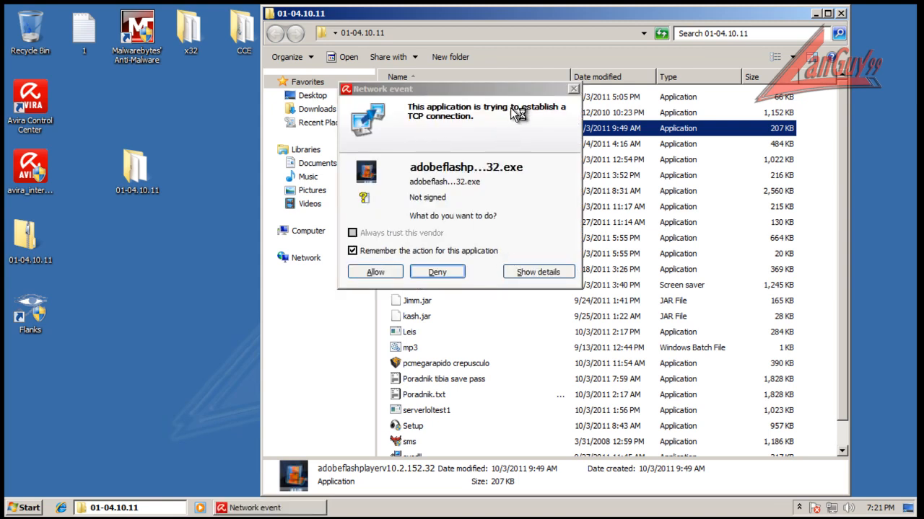
{"action": "left_click", "coordinate": [352, 250]}
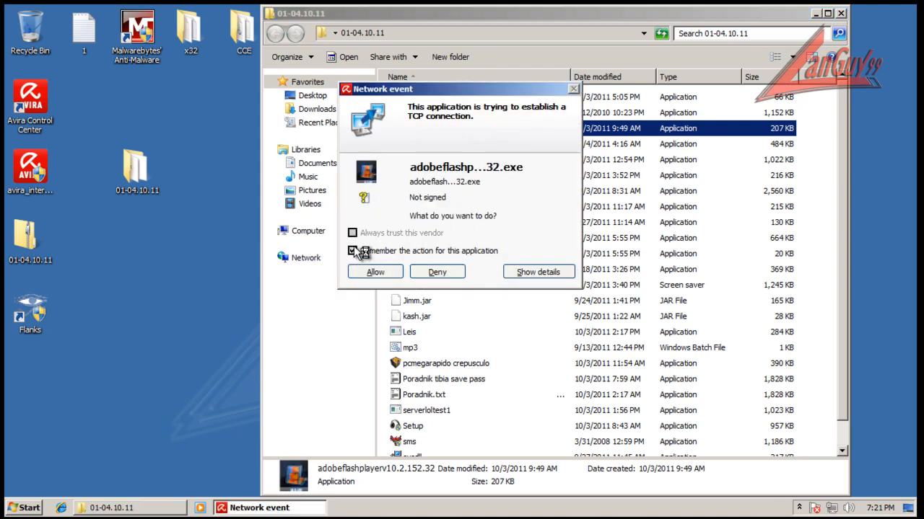
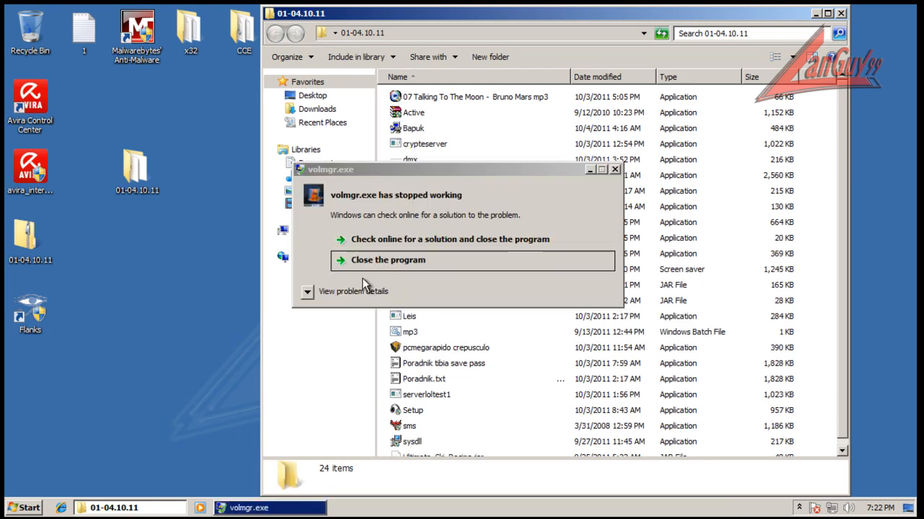
{"action": "left_click", "coordinate": [376, 261]}
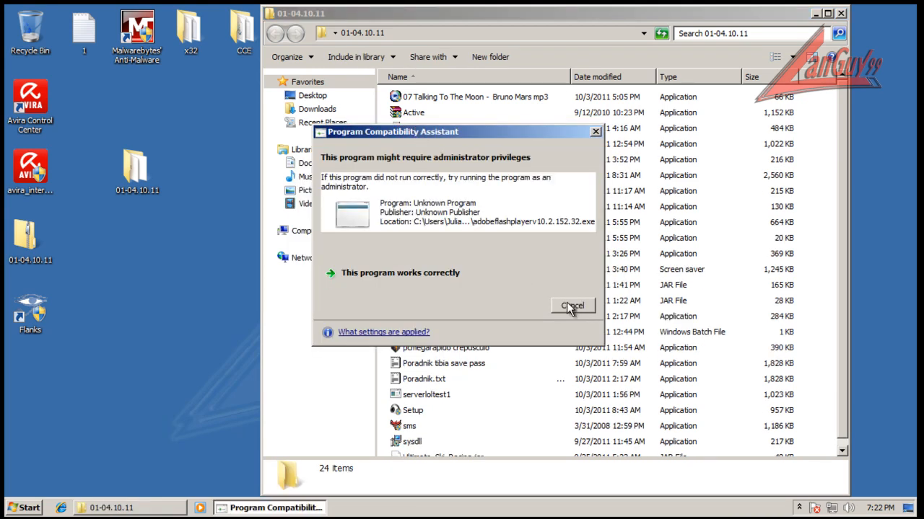
{"action": "left_click", "coordinate": [567, 307]}
- Run the dmx sample without remembering the firewall action, and continue through the Leis, mp3 and sysdll samples in the folder
{"action": "double_click", "coordinate": [413, 159]}
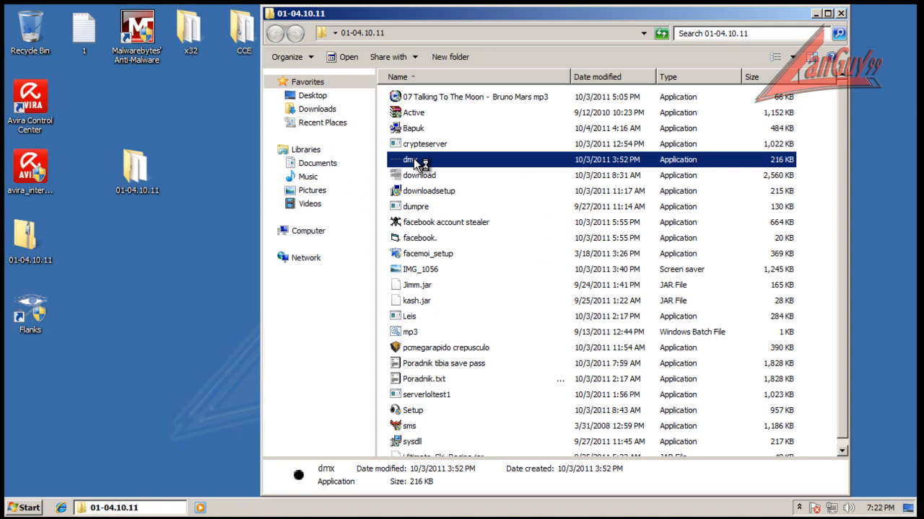
{"action": "left_click", "coordinate": [351, 252]}
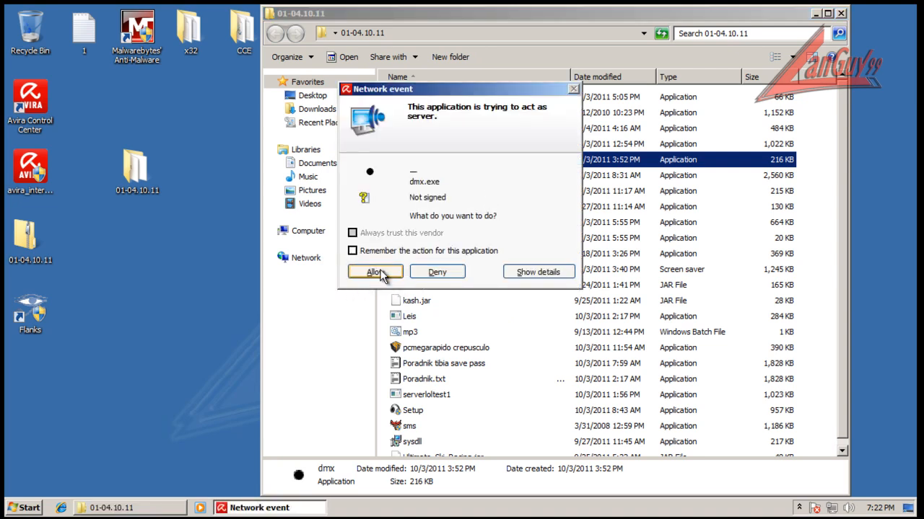
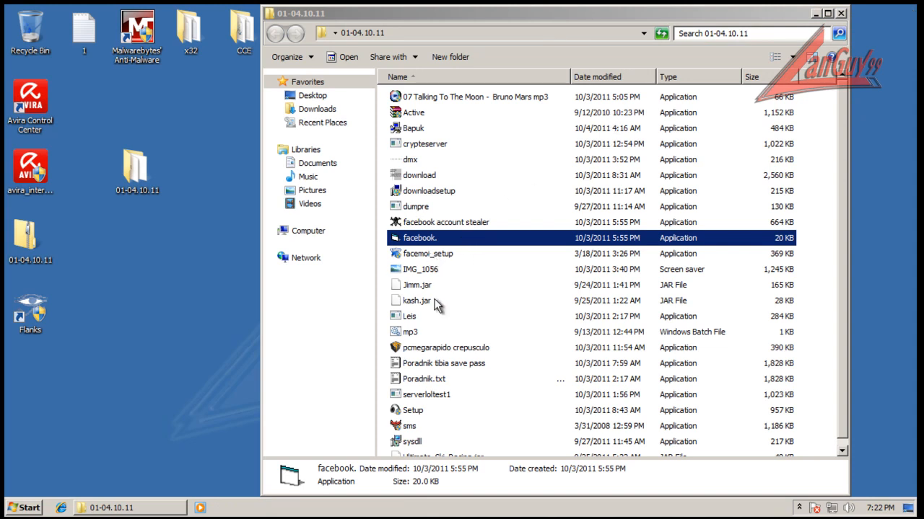
{"action": "left_click", "coordinate": [417, 319]}
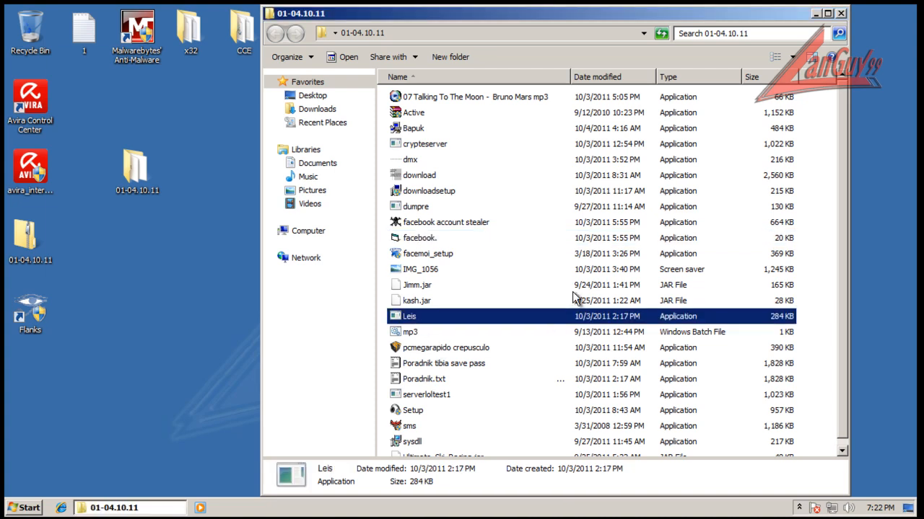
{"action": "scroll", "coordinate": [488, 309], "scroll_direction": "down", "scroll_amount": 1}
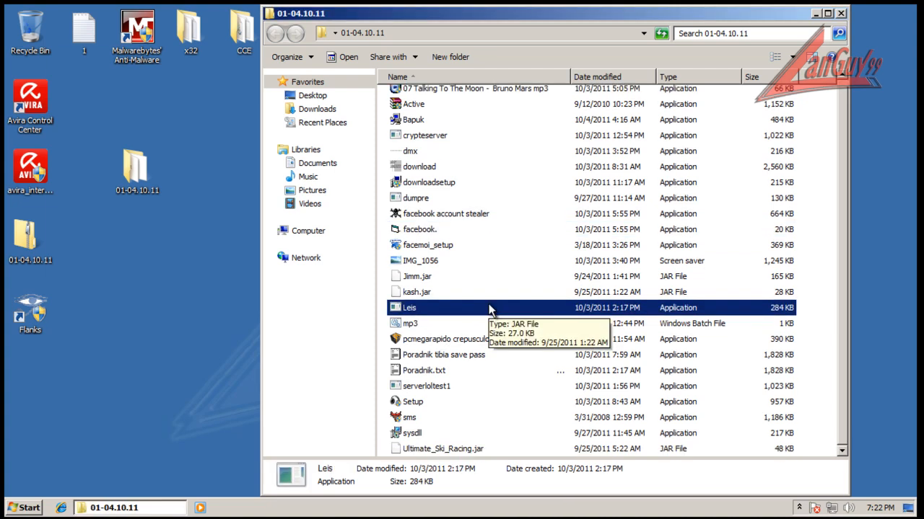
{"action": "right_click", "coordinate": [398, 324]}
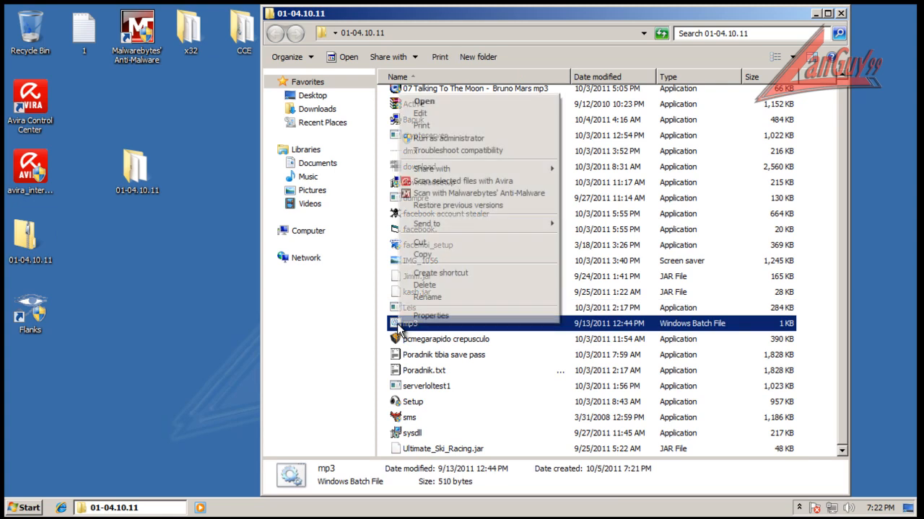
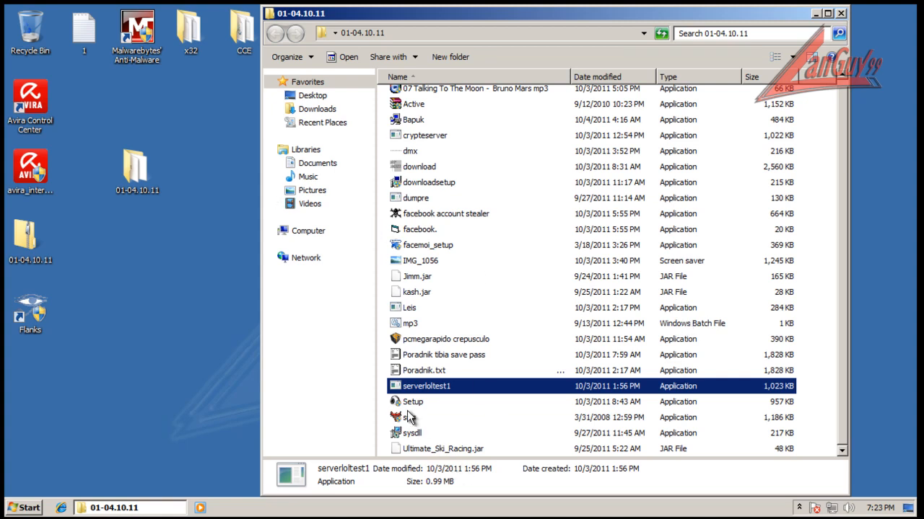
{"action": "left_click", "coordinate": [412, 434]}
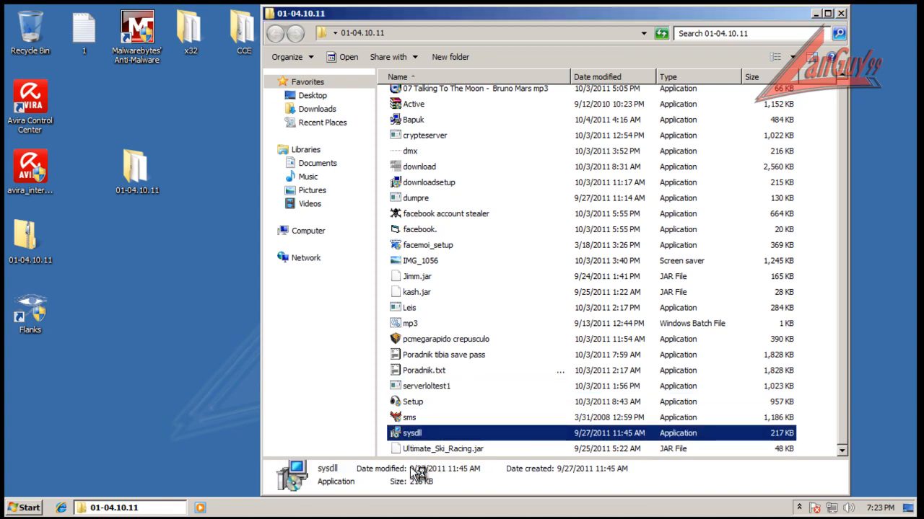
- Check the running processes in Windows Task Manager, and close it together with the 01-04.10.11 folder
{"action": "right_click", "coordinate": [410, 509]}
{"action": "left_click", "coordinate": [445, 467]}
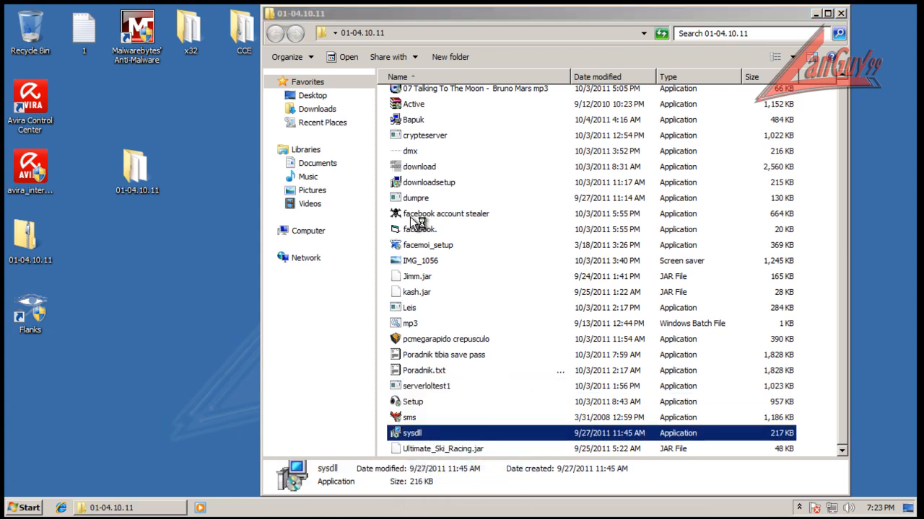
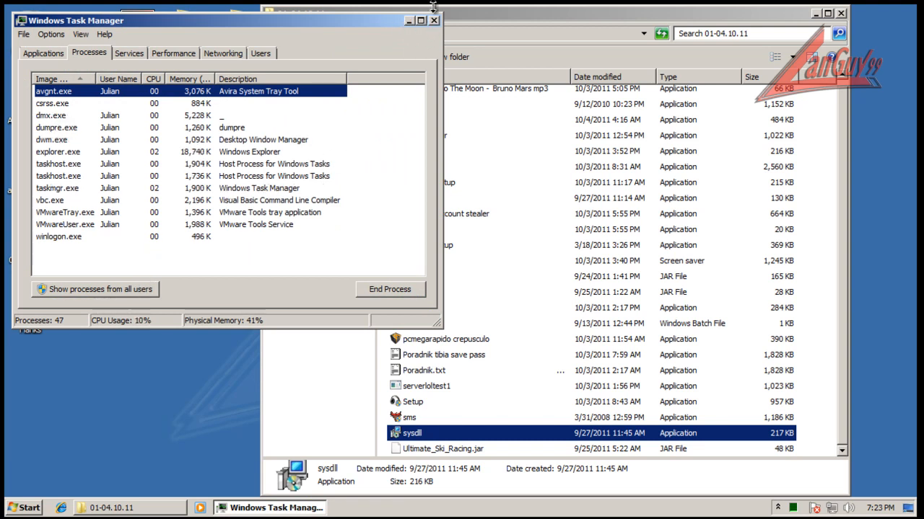
{"action": "left_click", "coordinate": [434, 21]}
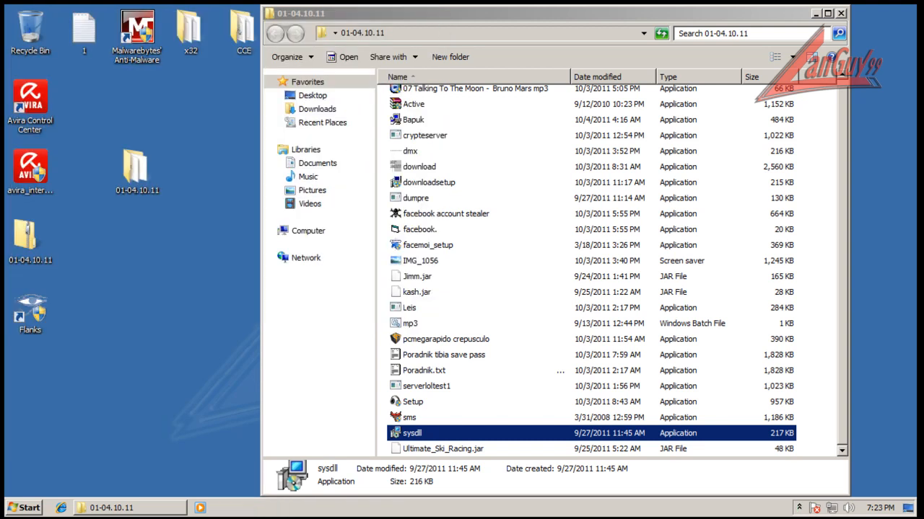
{"action": "left_click", "coordinate": [840, 14]}
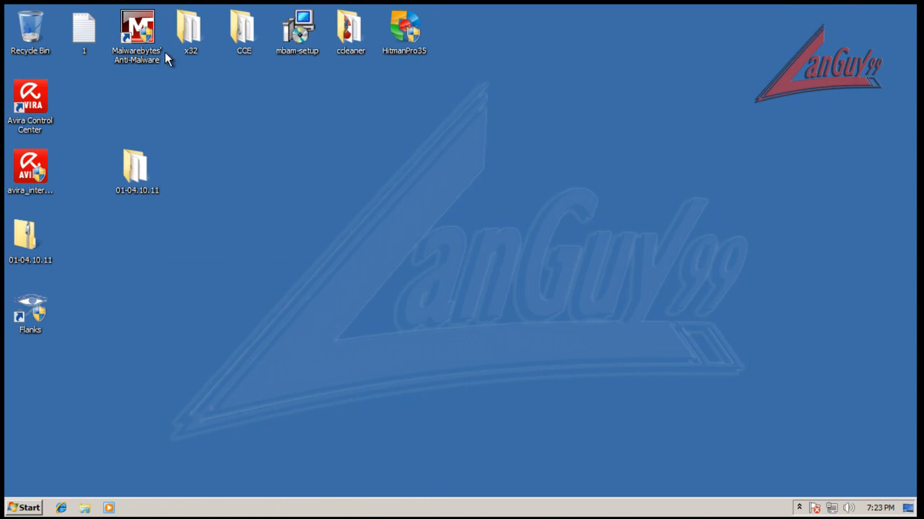
- Launch Autoruns from the CCE folder on the desktop with administrator permission, and minimize its window while it scans
{"action": "double_click", "coordinate": [249, 42]}
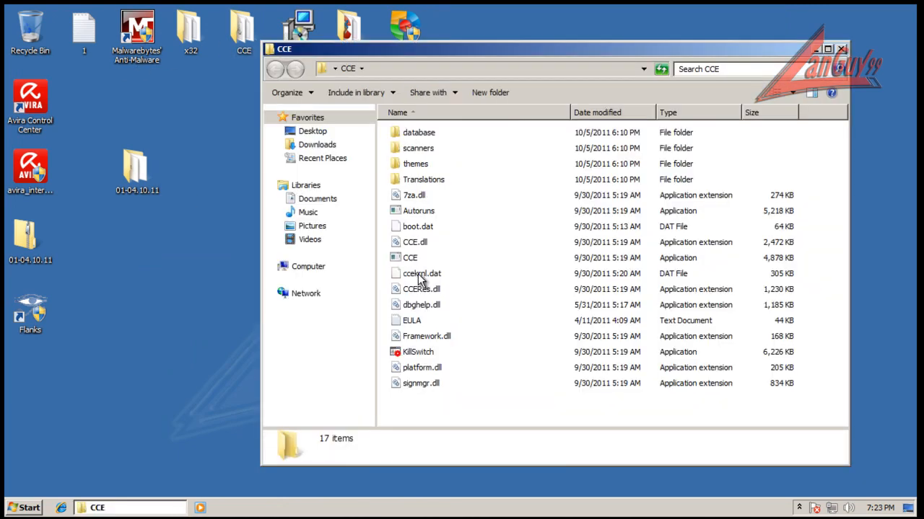
{"action": "double_click", "coordinate": [417, 216]}
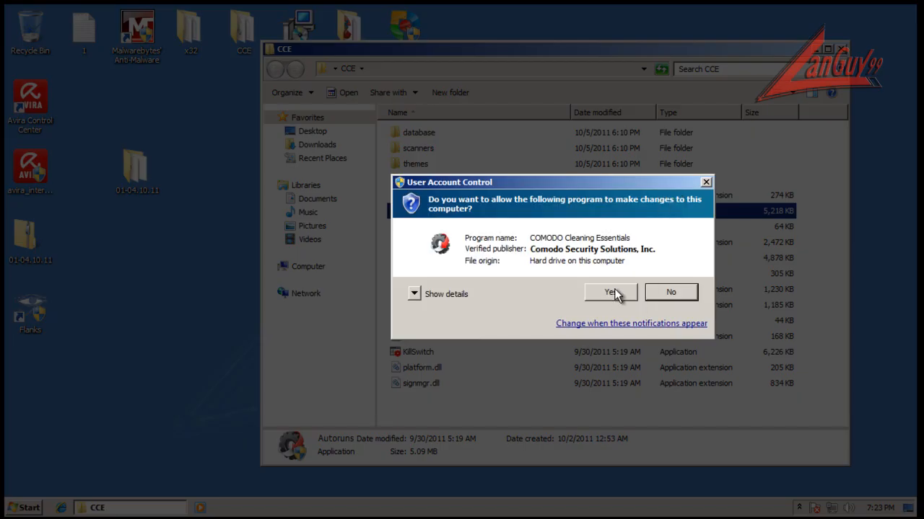
{"action": "left_click", "coordinate": [612, 293]}
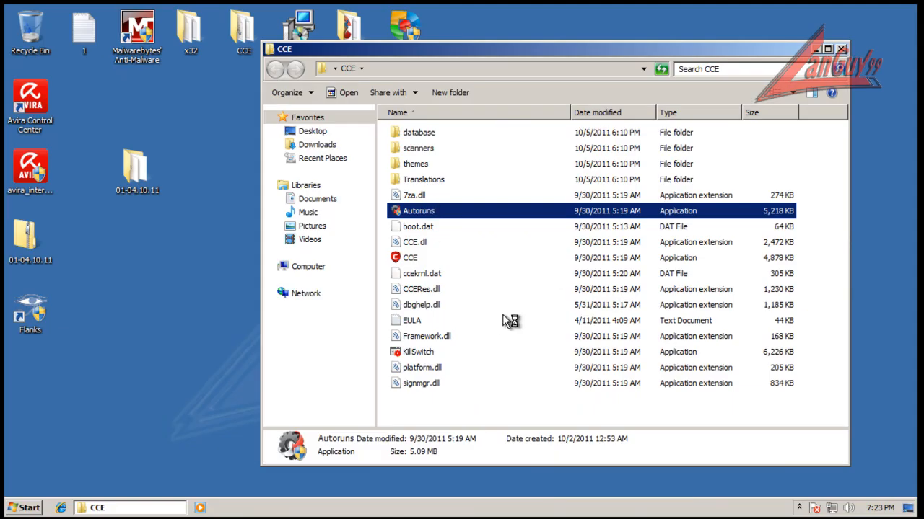
{"action": "left_click", "coordinate": [577, 375]}
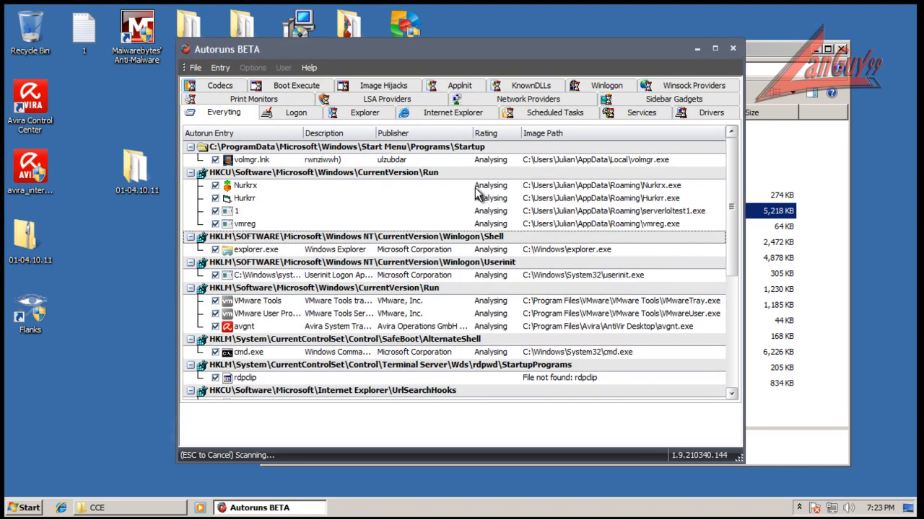
{"action": "left_click", "coordinate": [696, 48]}
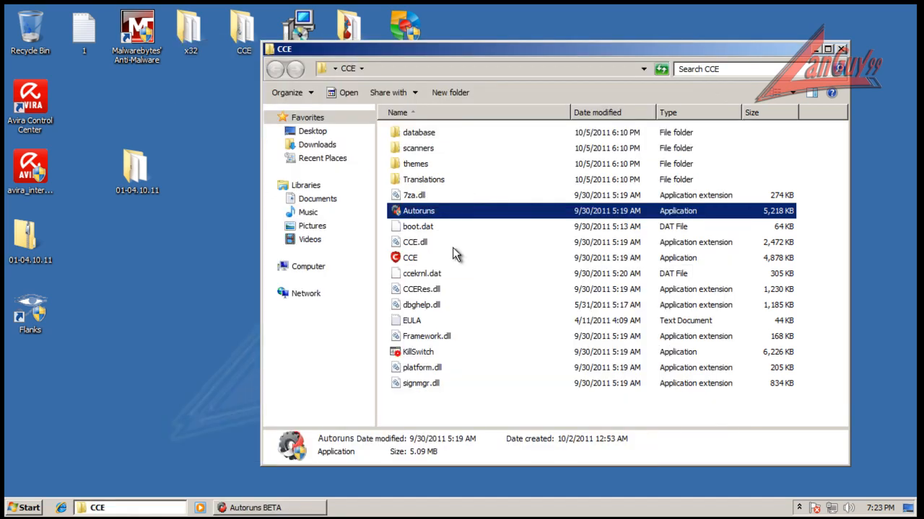
- Launch KillSwitch from the CCE folder with administrator permission, allowing the TCP connection of Autoruns.exe with the action remembered
{"action": "double_click", "coordinate": [430, 354]}
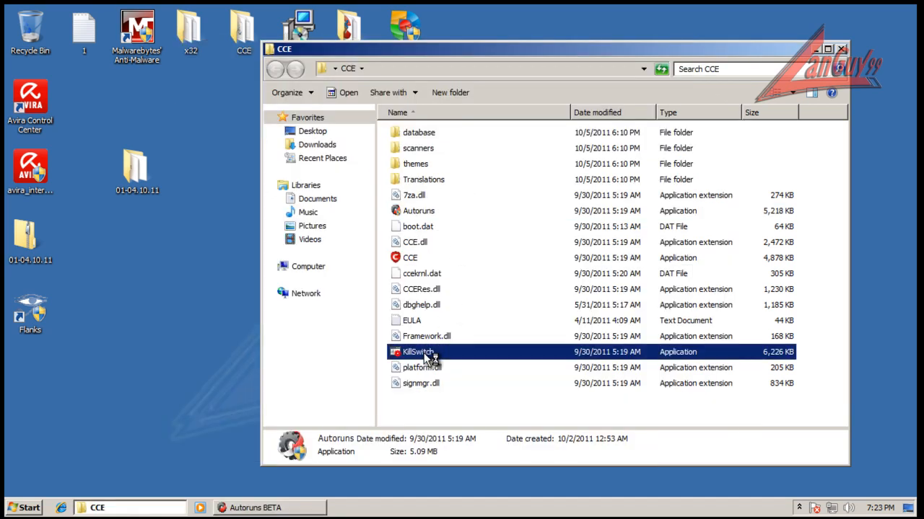
{"action": "left_click", "coordinate": [841, 48]}
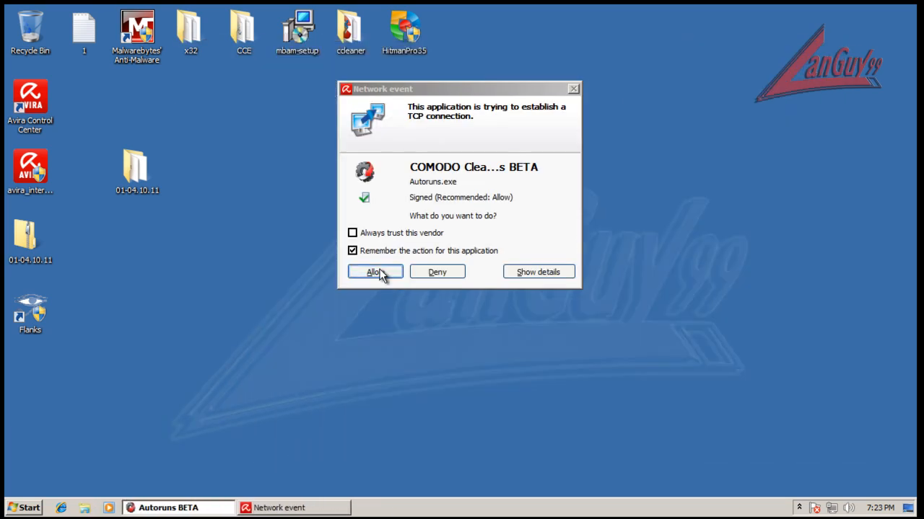
{"action": "left_click", "coordinate": [375, 272]}
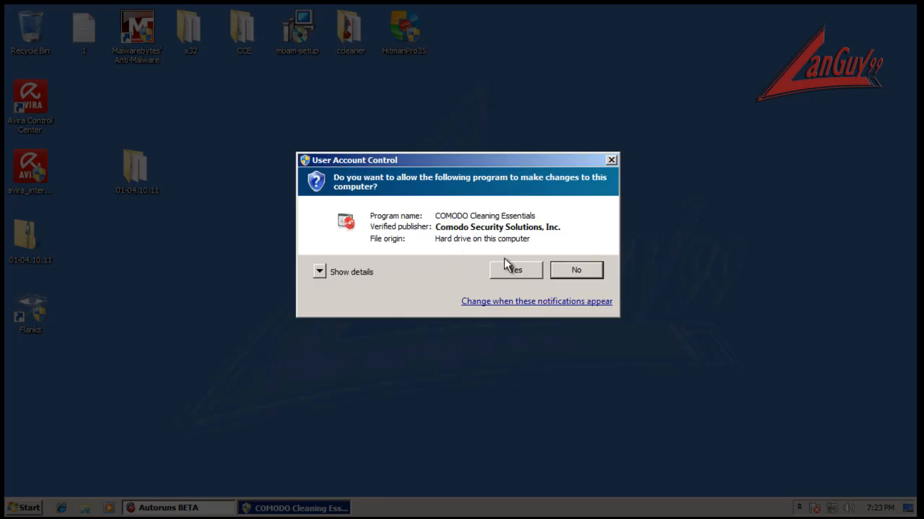
{"action": "left_click", "coordinate": [507, 266]}
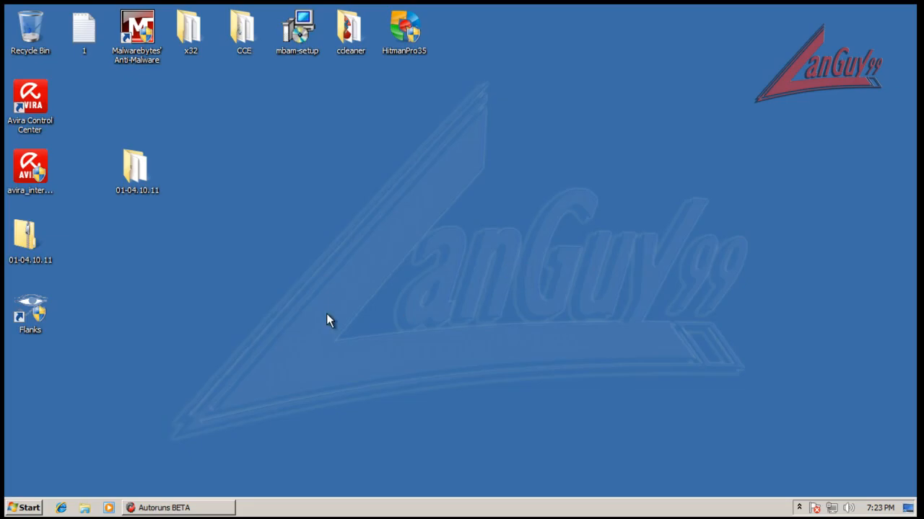
- Restore Autoruns and inspect the details of the Hurkrr, 1 and vmreg startup entries
{"action": "left_click", "coordinate": [202, 508]}
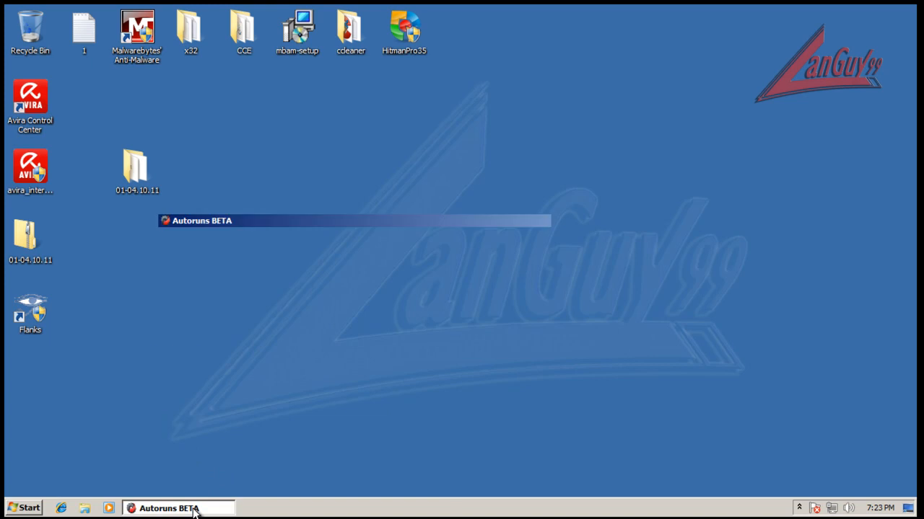
{"action": "left_click_drag", "start_coordinate": [579, 56], "coordinate": [530, 50]}
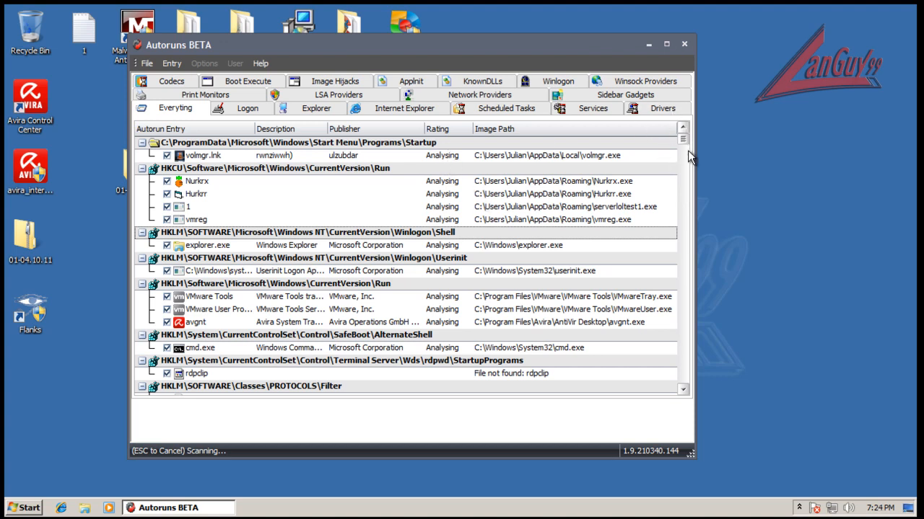
{"action": "left_click_drag", "start_coordinate": [687, 140], "coordinate": [693, 409]}
{"action": "left_click", "coordinate": [196, 194]}
{"action": "left_click", "coordinate": [195, 207]}
{"action": "left_click", "coordinate": [197, 219]}
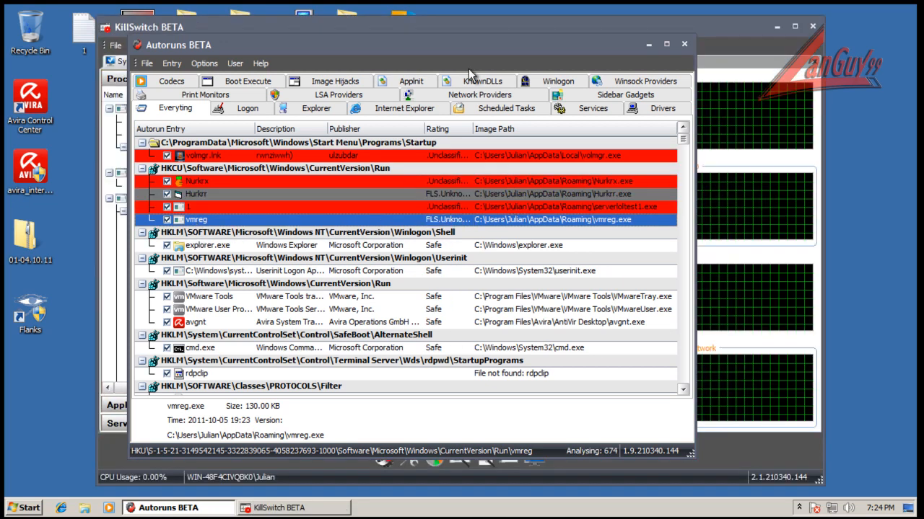
- Reposition the Autoruns and KillSwitch windows so that both can be reached on the desktop
{"action": "left_click_drag", "start_coordinate": [491, 47], "coordinate": [372, 48]}
{"action": "left_click", "coordinate": [615, 27]}
{"action": "left_click_drag", "start_coordinate": [614, 27], "coordinate": [676, 31]}
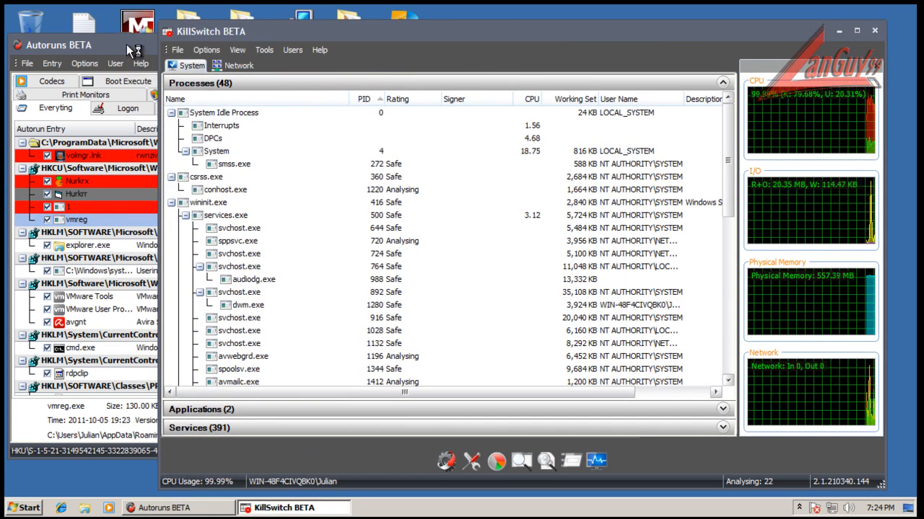
- Examine the ratings of the autorun entries in Autoruns, from the startup items down to the services
{"action": "left_click", "coordinate": [130, 53]}
{"action": "left_click", "coordinate": [377, 270]}
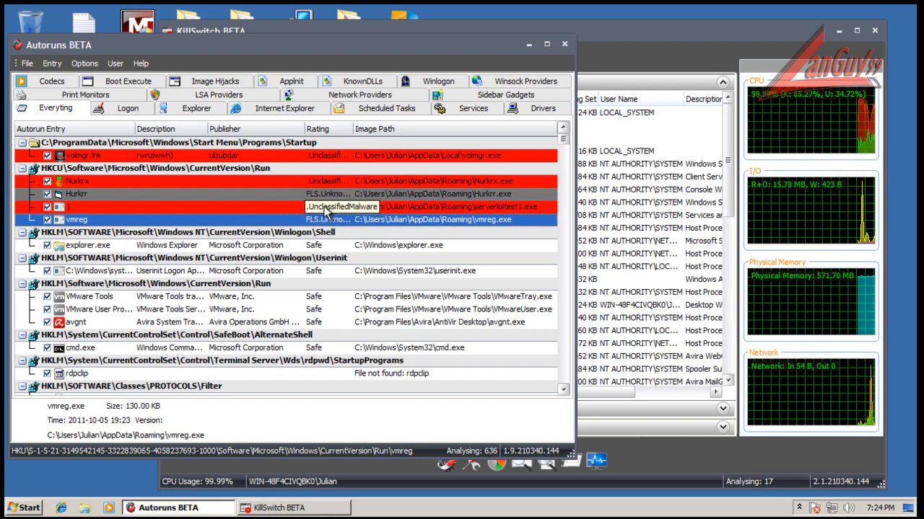
{"action": "scroll", "coordinate": [333, 266], "scroll_direction": "down", "scroll_amount": 3}
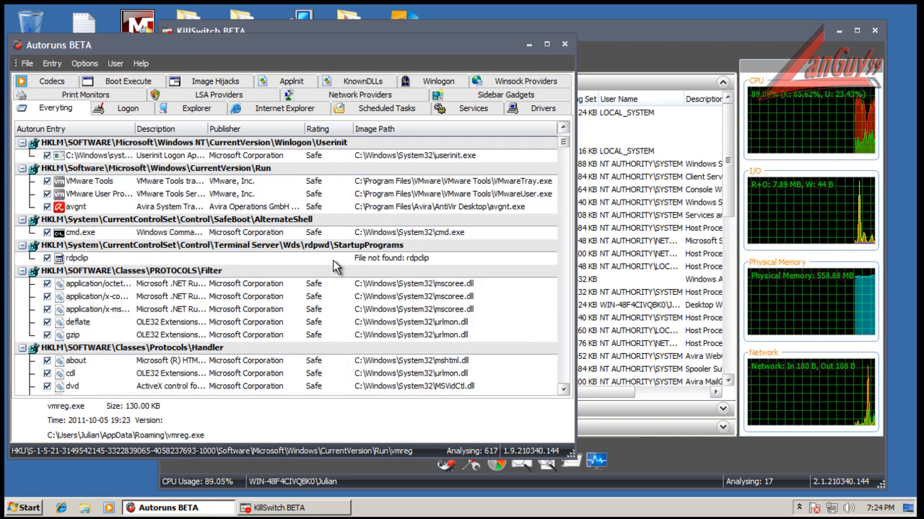
{"action": "scroll", "coordinate": [333, 267], "scroll_direction": "down", "scroll_amount": 10}
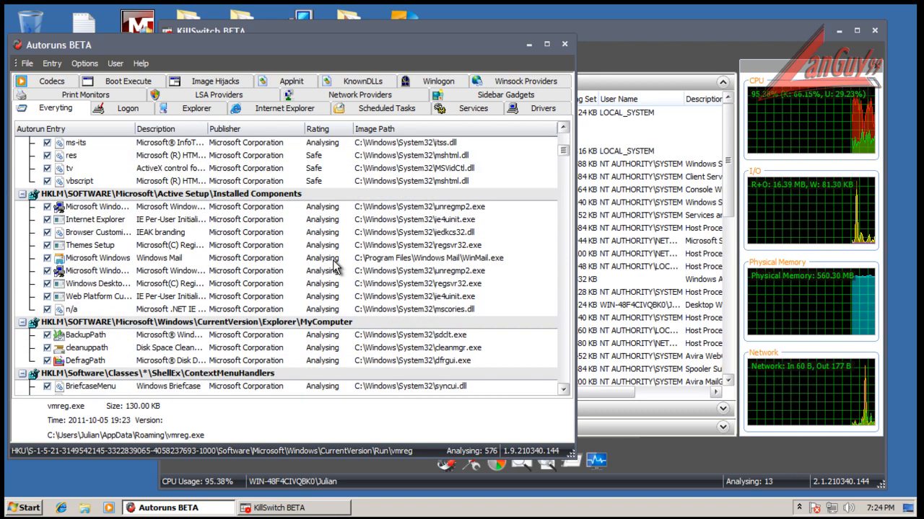
{"action": "scroll", "coordinate": [333, 267], "scroll_direction": "down", "scroll_amount": 12}
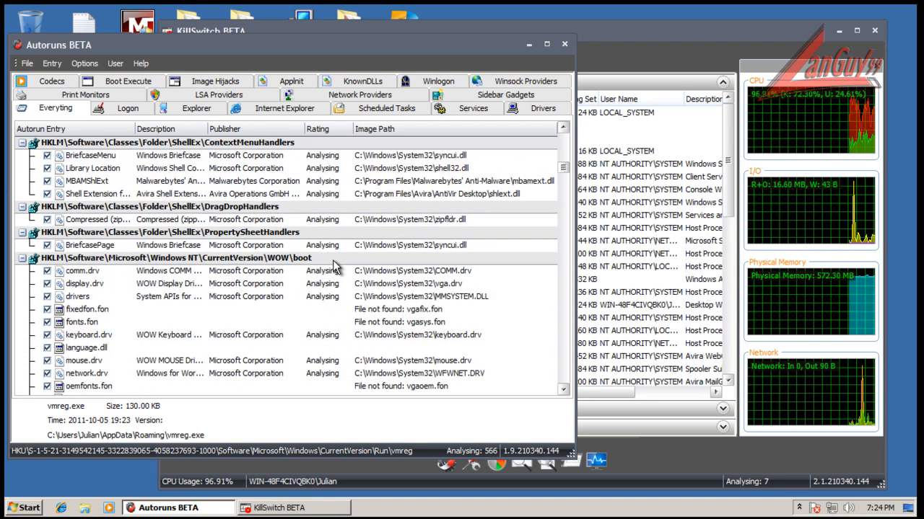
{"action": "scroll", "coordinate": [333, 267], "scroll_direction": "down", "scroll_amount": 5}
{"action": "scroll", "coordinate": [333, 267], "scroll_direction": "up", "scroll_amount": 2}
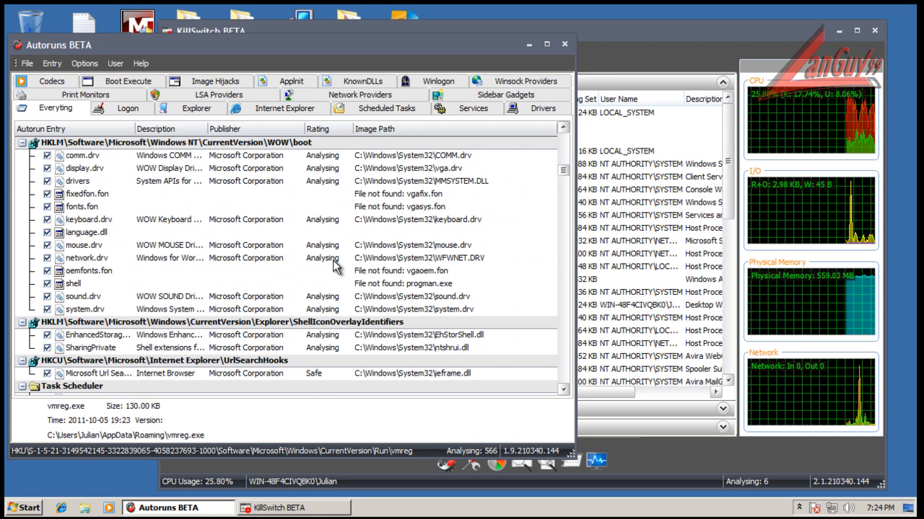
{"action": "scroll", "coordinate": [333, 267], "scroll_direction": "down", "scroll_amount": 10}
{"action": "scroll", "coordinate": [333, 267], "scroll_direction": "down", "scroll_amount": 5}
- Examine the process ratings in KillSwitch, and expand and collapse its Applications and Services lists
{"action": "left_click", "coordinate": [676, 29]}
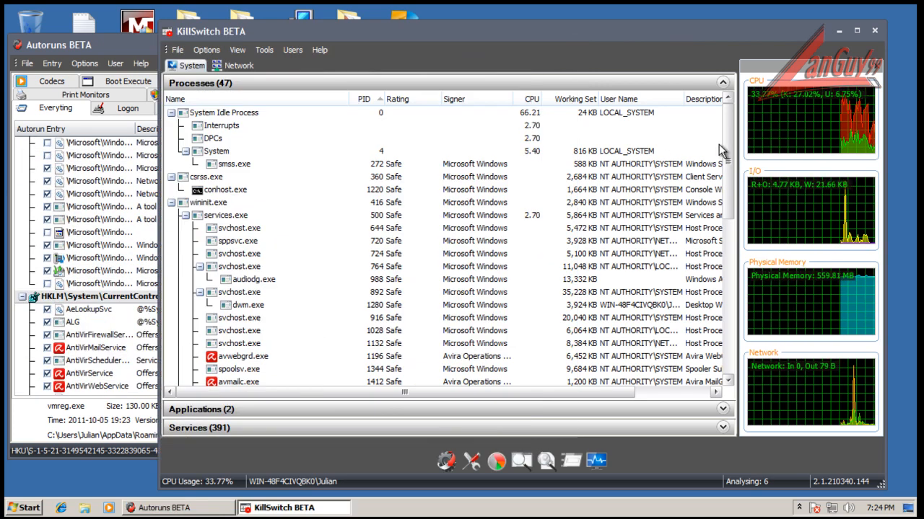
{"action": "left_click_drag", "start_coordinate": [727, 150], "coordinate": [722, 334]}
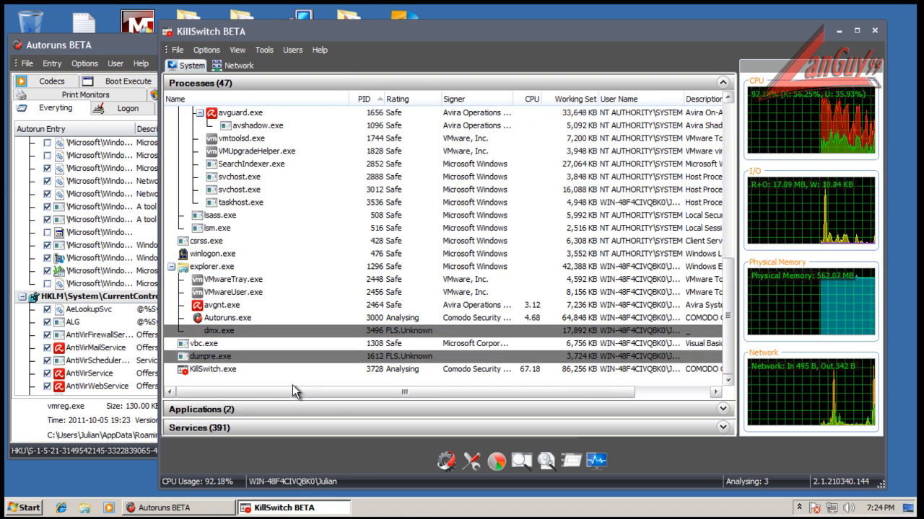
{"action": "left_click", "coordinate": [221, 411]}
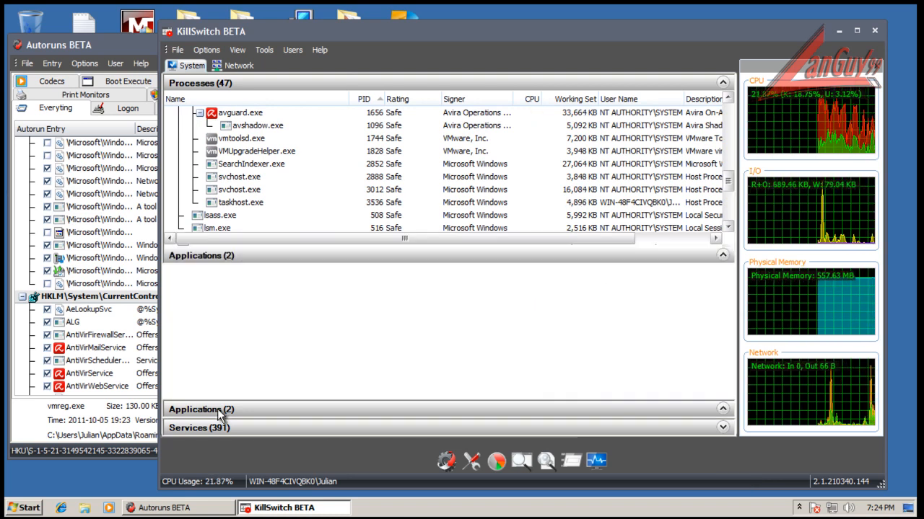
{"action": "left_click", "coordinate": [222, 255]}
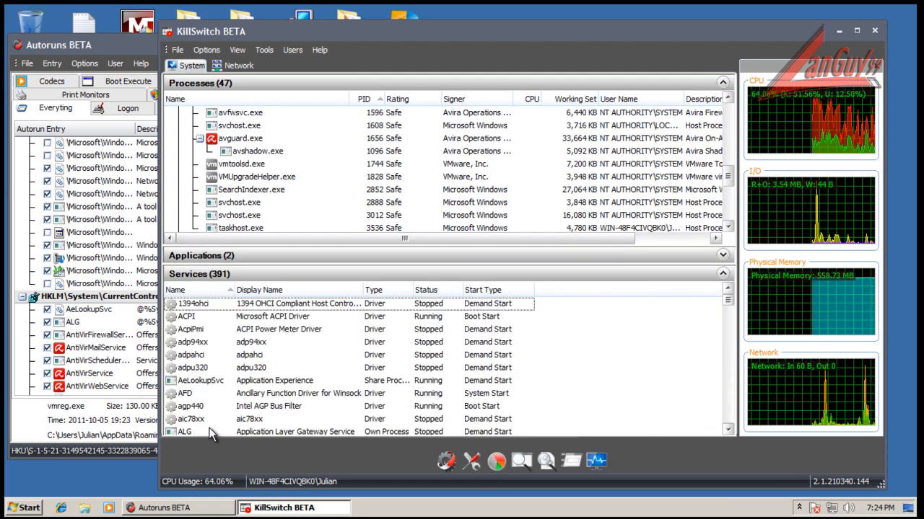
{"action": "left_click", "coordinate": [207, 276]}
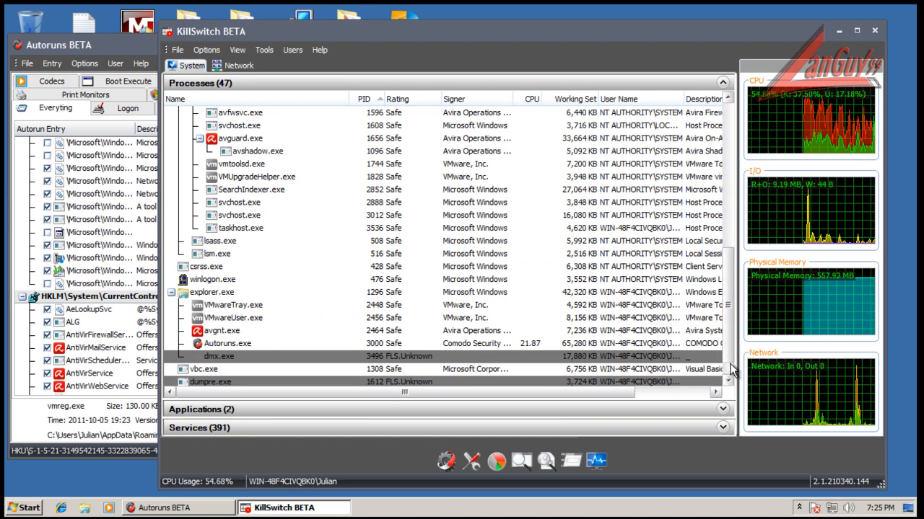
- Close KillSwitch and Autoruns to clear the desktop
{"action": "left_click", "coordinate": [876, 31]}
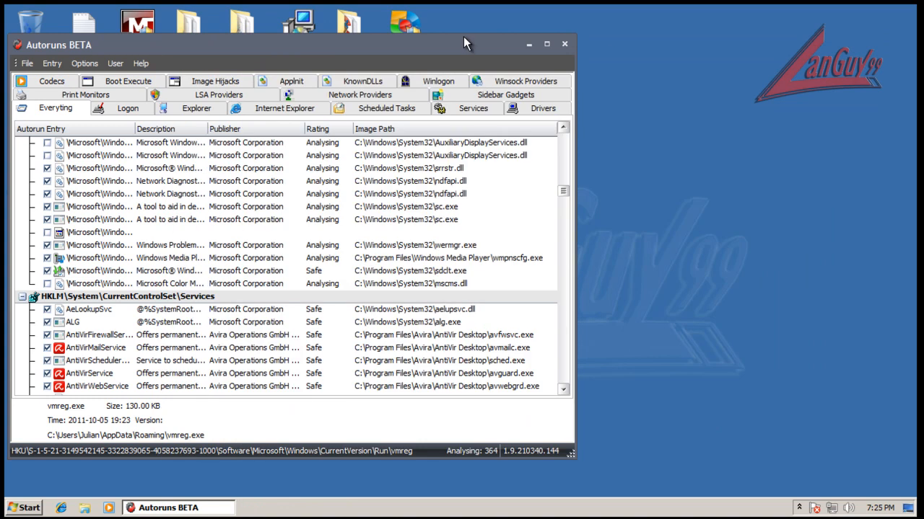
{"action": "left_click_drag", "start_coordinate": [463, 36], "coordinate": [640, 42]}
{"action": "left_click_drag", "start_coordinate": [741, 199], "coordinate": [748, 86]}
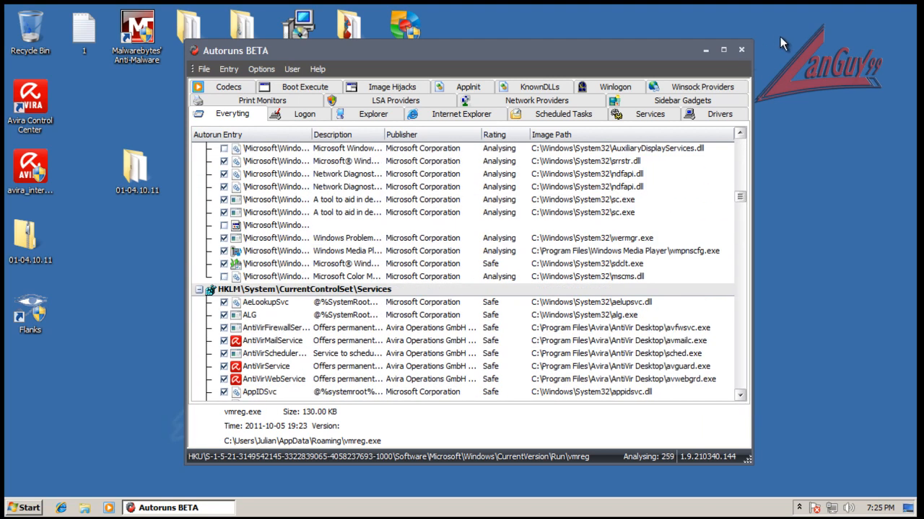
{"action": "left_click", "coordinate": [741, 50]}
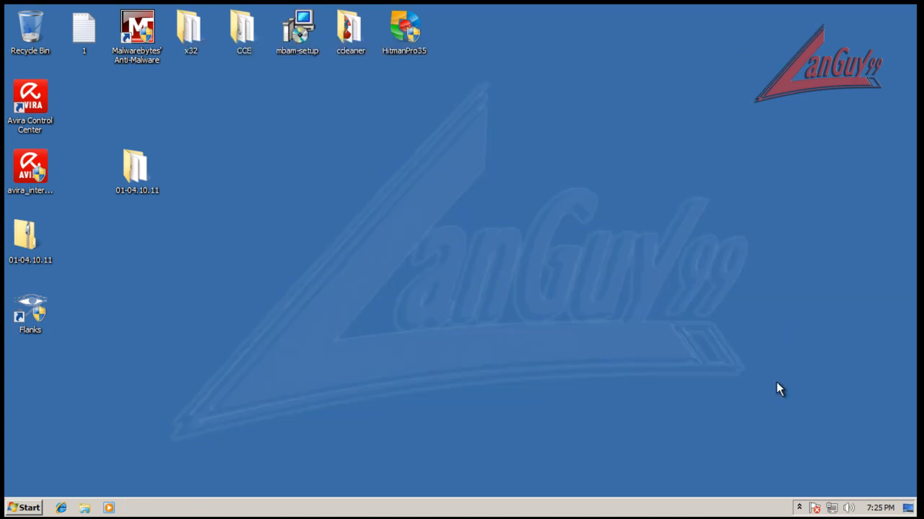
- Try to delete the extracted 01-04.10.11 sample folder from the desktop
{"action": "left_click", "coordinate": [799, 508]}
{"action": "left_click", "coordinate": [798, 509]}
{"action": "left_click_drag", "start_coordinate": [120, 115], "coordinate": [140, 107]}
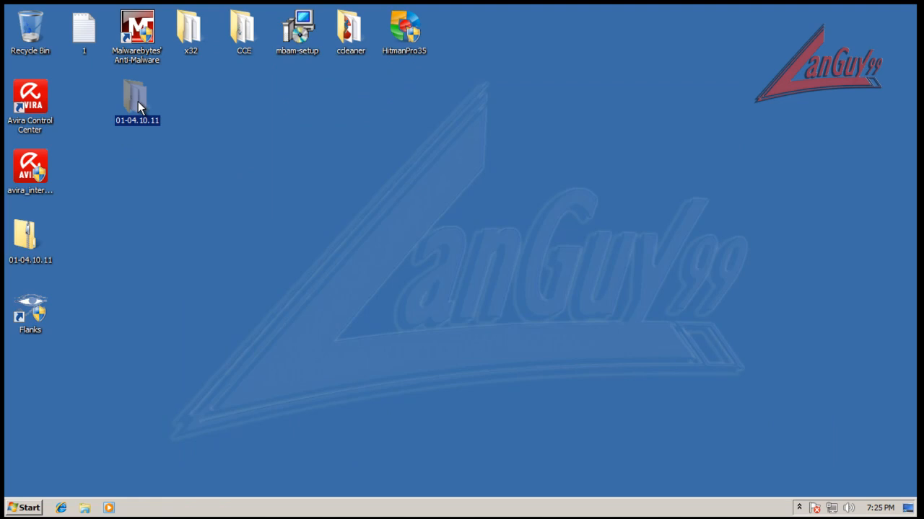
{"action": "key", "text": "Delete"}
{"action": "key", "text": "Return"}
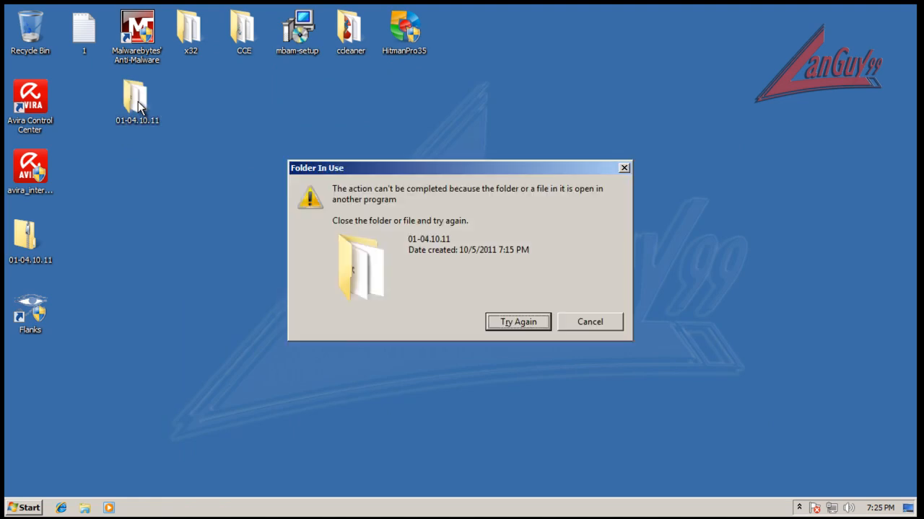
{"action": "left_click", "coordinate": [590, 322]}
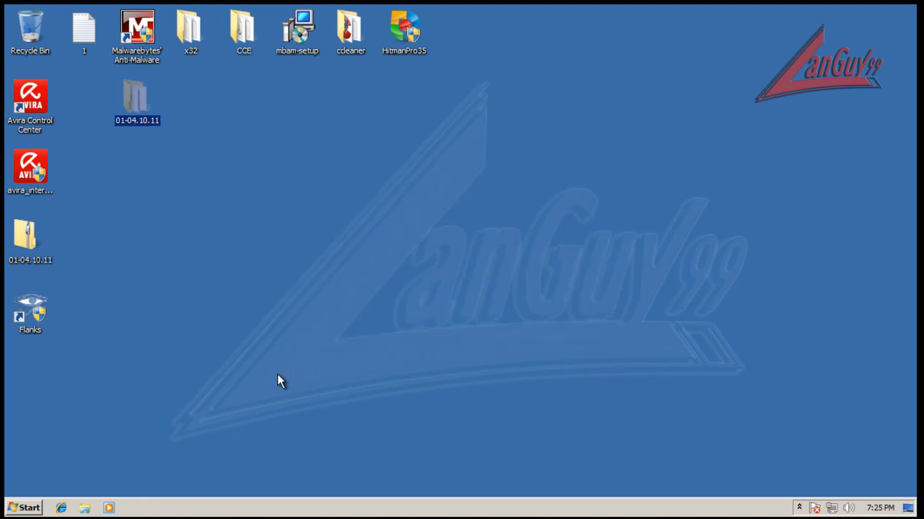
- Restart the test machine
{"action": "left_click", "coordinate": [26, 507]}
{"action": "left_click", "coordinate": [244, 482]}
{"action": "left_click", "coordinate": [297, 462]}
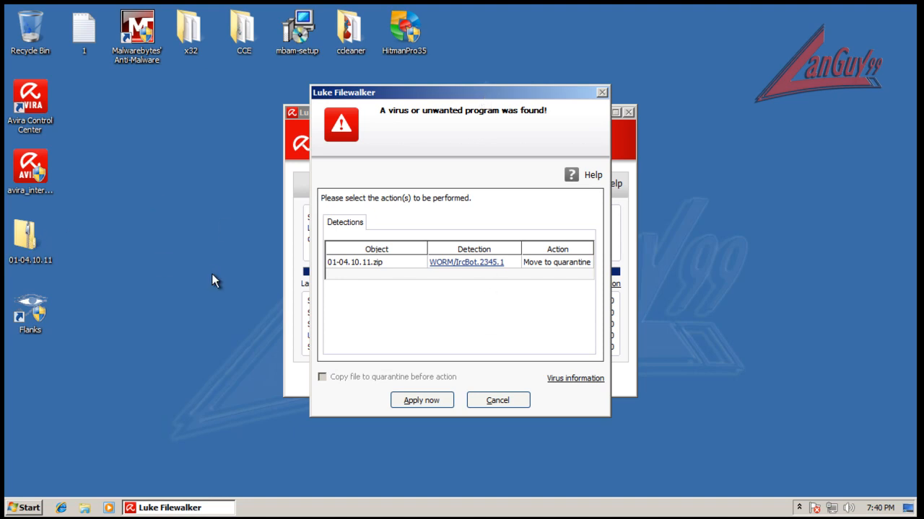
- Set the action for the detected 01-04.10.11.zip to Delete, apply it, and close the Avira scan summary and scanner
{"action": "left_click", "coordinate": [561, 265]}
{"action": "right_click", "coordinate": [545, 260]}
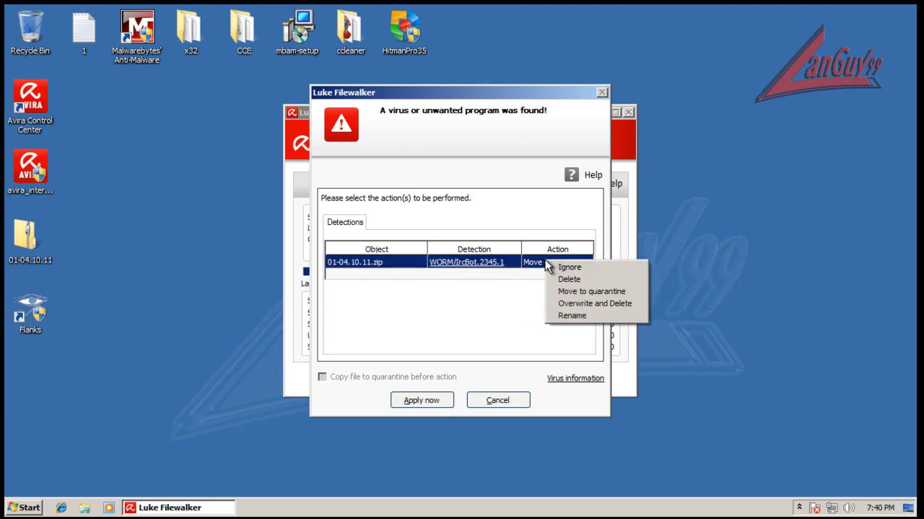
{"action": "left_click", "coordinate": [576, 282]}
{"action": "left_click", "coordinate": [446, 398]}
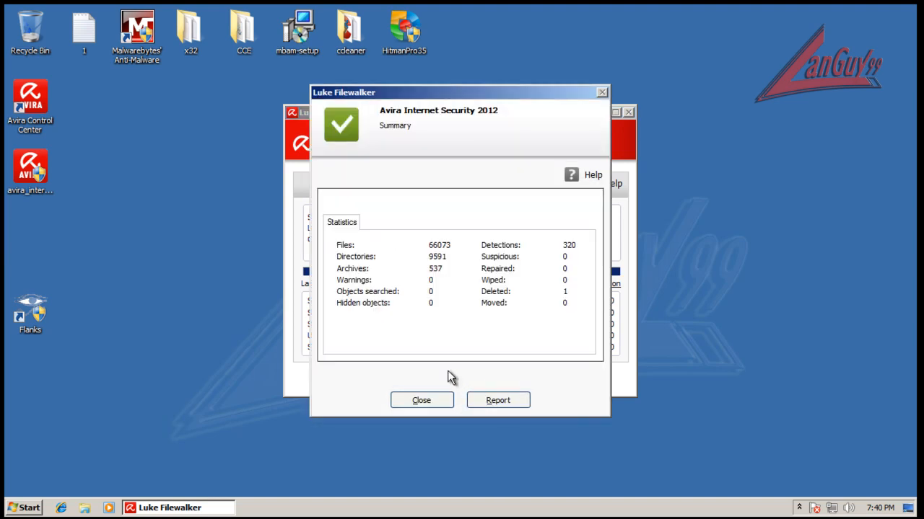
{"action": "left_click", "coordinate": [425, 400]}
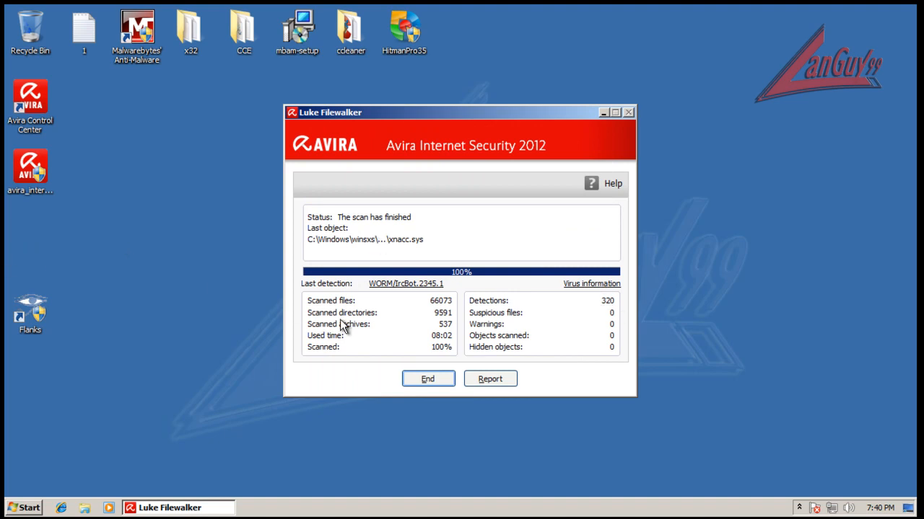
{"action": "left_click", "coordinate": [427, 380]}
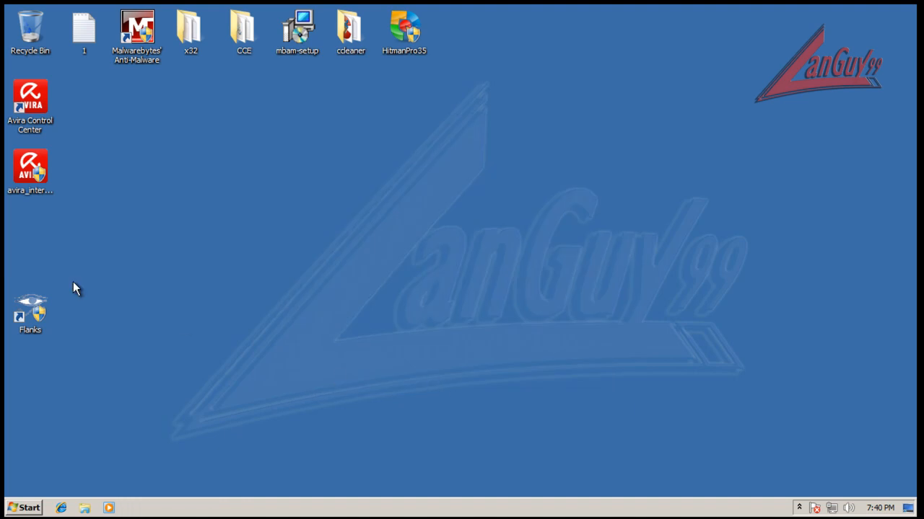
- Open the x32 and CCE folders, start Autoruns from CCE with permission to make changes, and close the CCE folder
{"action": "left_click_drag", "start_coordinate": [38, 280], "coordinate": [36, 211]}
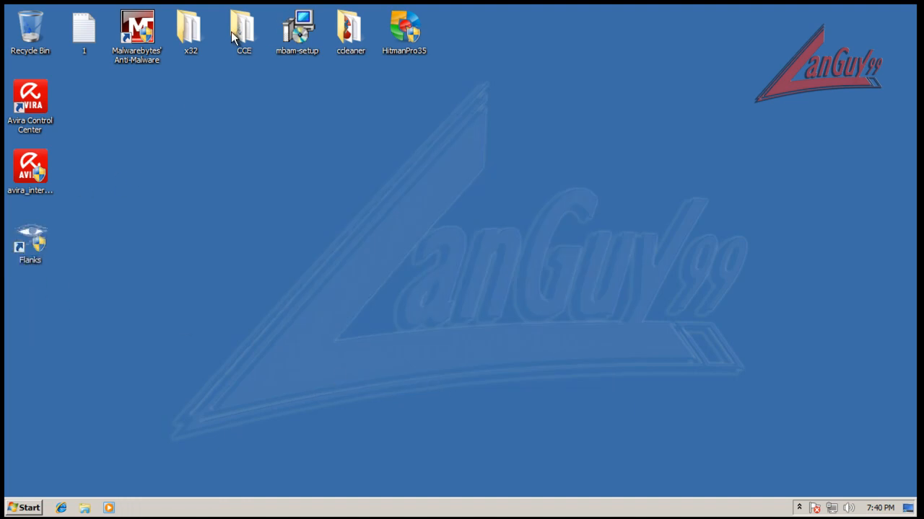
{"action": "double_click", "coordinate": [189, 29]}
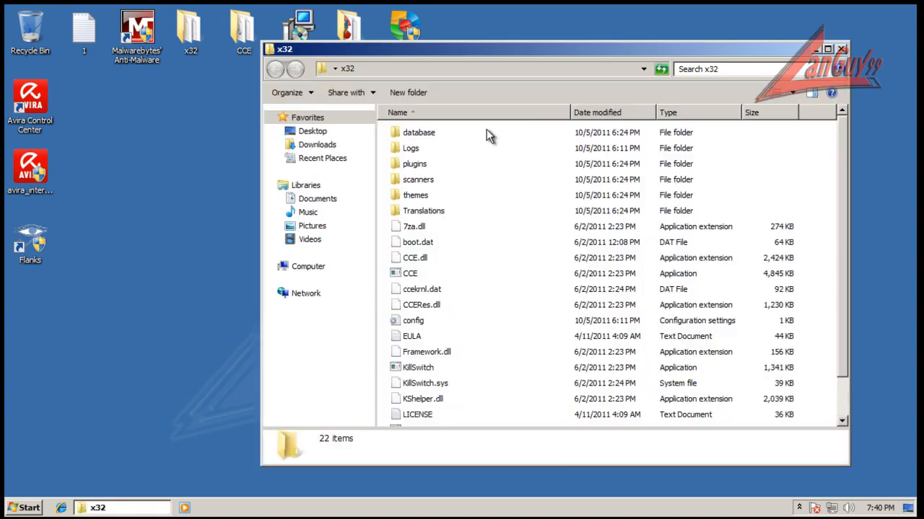
{"action": "double_click", "coordinate": [240, 29]}
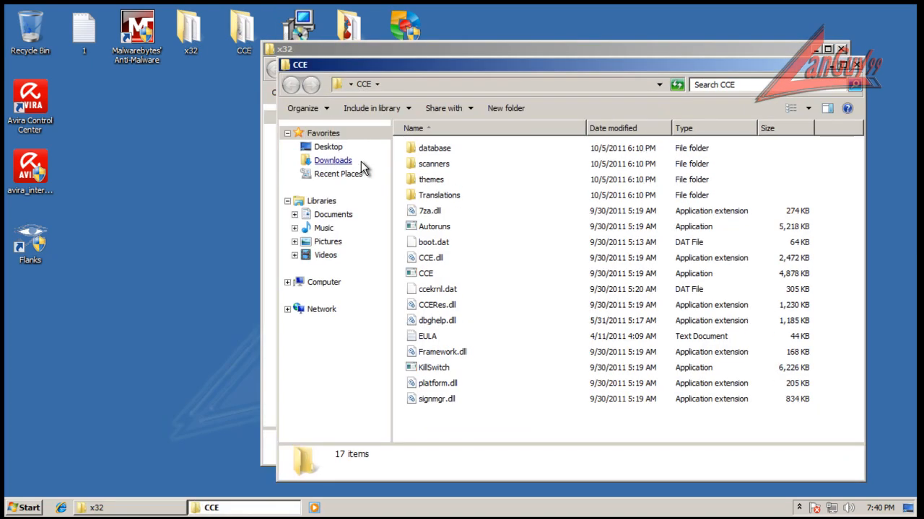
{"action": "double_click", "coordinate": [434, 227]}
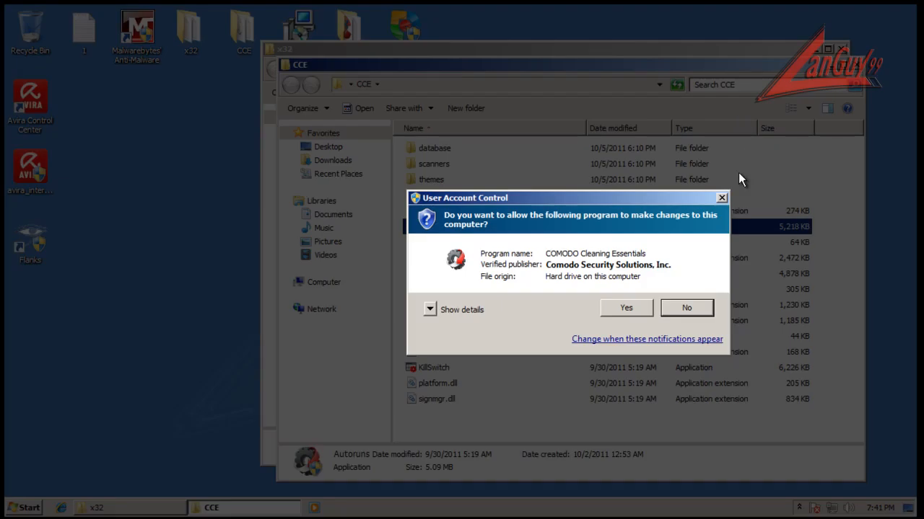
{"action": "left_click", "coordinate": [617, 303]}
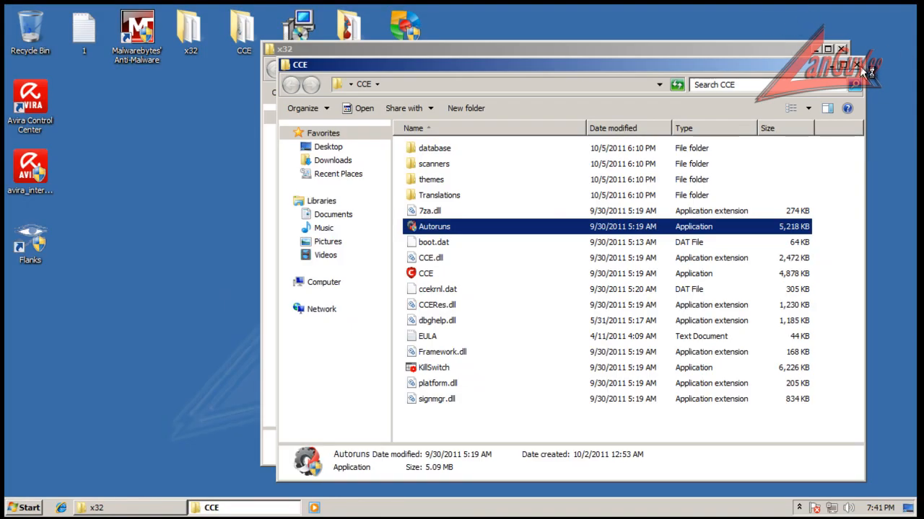
{"action": "left_click", "coordinate": [855, 65]}
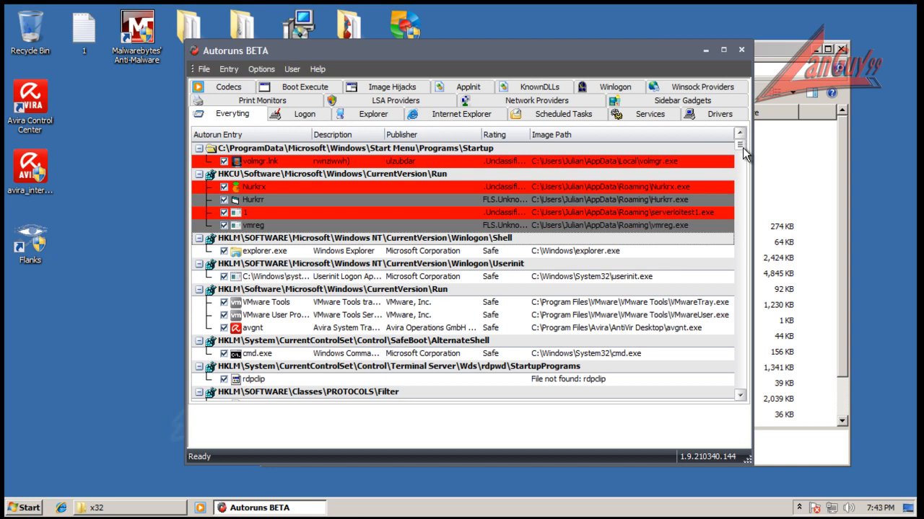
- Examine the ratings of the remaining autorun entries from the startup items down to the drivers, and close Autoruns
{"action": "scroll", "coordinate": [643, 212], "scroll_direction": "down", "scroll_amount": 12}
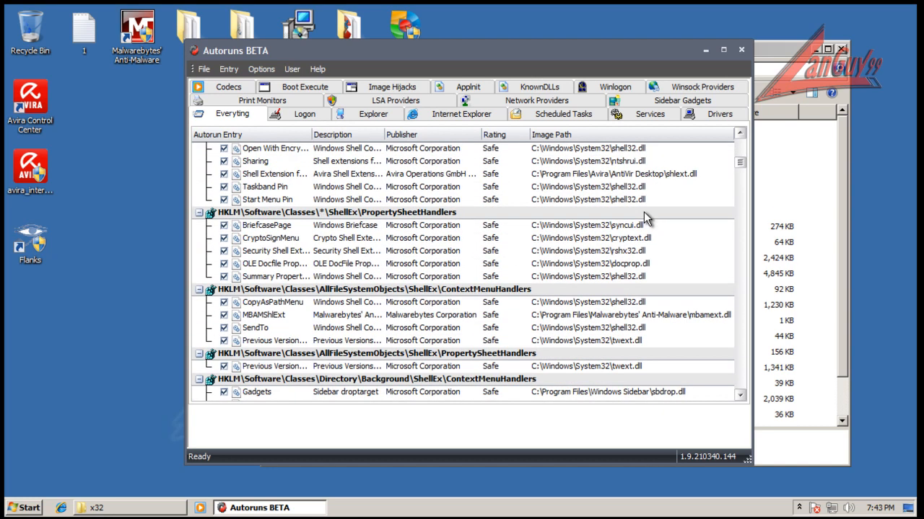
{"action": "scroll", "coordinate": [644, 219], "scroll_direction": "down", "scroll_amount": 20}
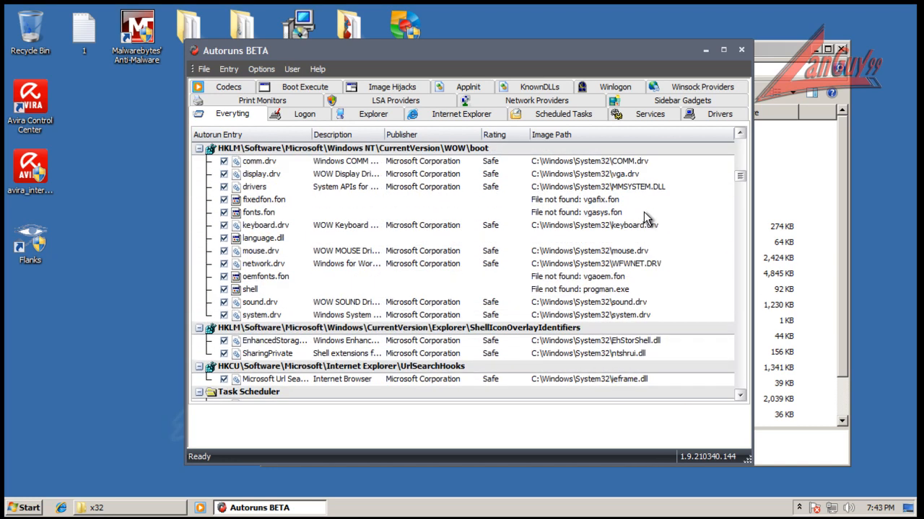
{"action": "scroll", "coordinate": [644, 219], "scroll_direction": "down", "scroll_amount": 20}
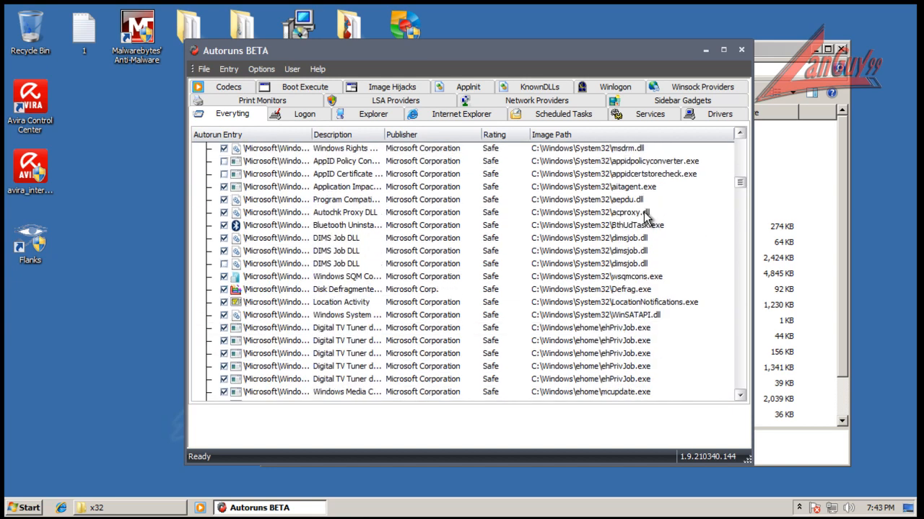
{"action": "scroll", "coordinate": [644, 218], "scroll_direction": "down", "scroll_amount": 20}
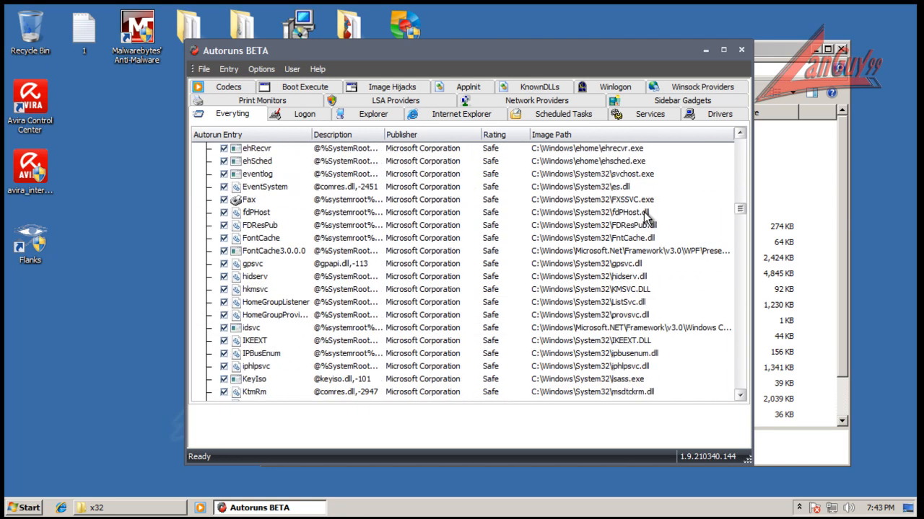
{"action": "scroll", "coordinate": [645, 219], "scroll_direction": "down", "scroll_amount": 20}
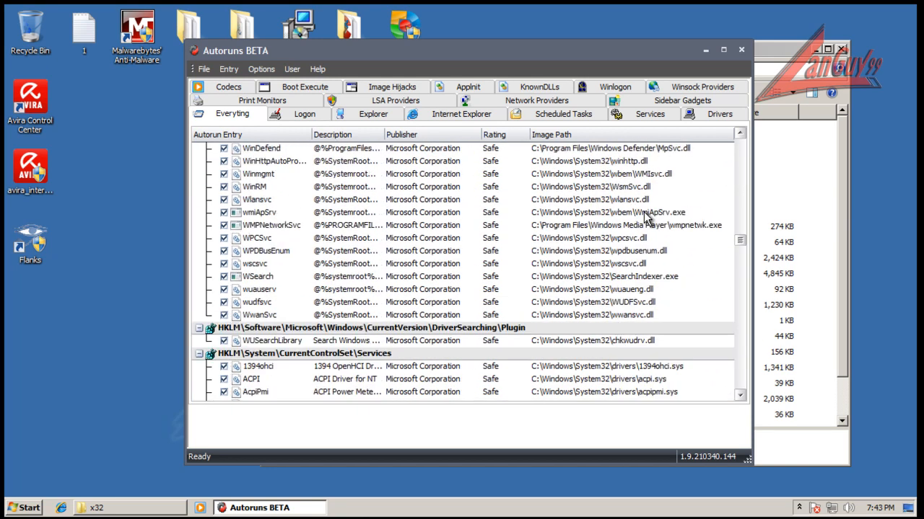
{"action": "scroll", "coordinate": [668, 249], "scroll_direction": "down", "scroll_amount": 20}
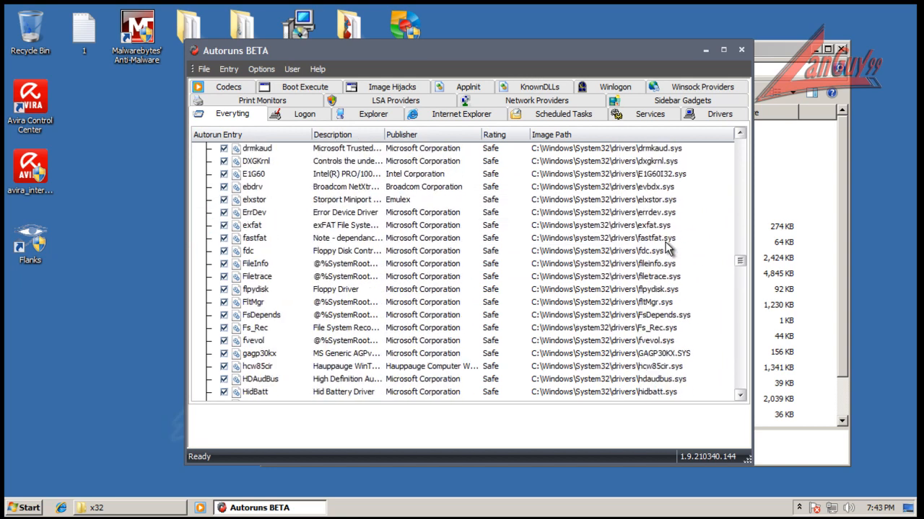
{"action": "scroll", "coordinate": [668, 248], "scroll_direction": "down", "scroll_amount": 5}
{"action": "left_click_drag", "start_coordinate": [740, 279], "coordinate": [744, 140]}
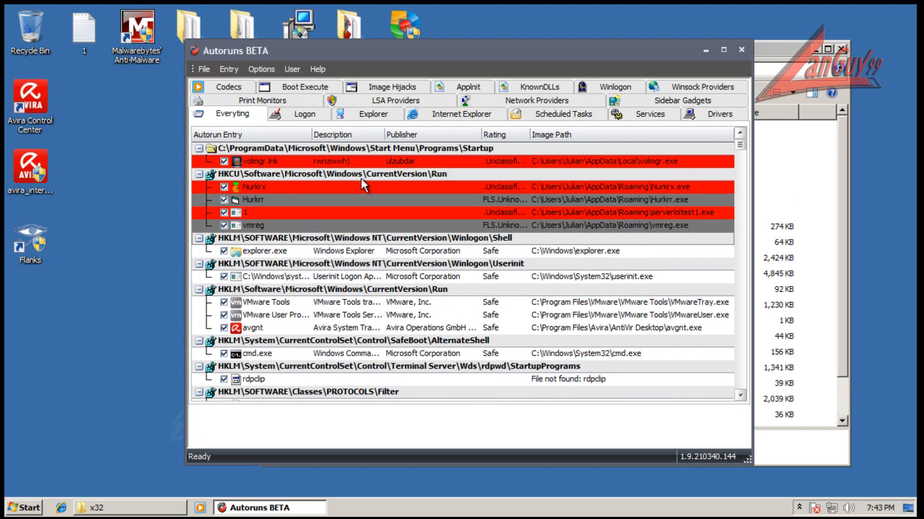
{"action": "left_click", "coordinate": [748, 48]}
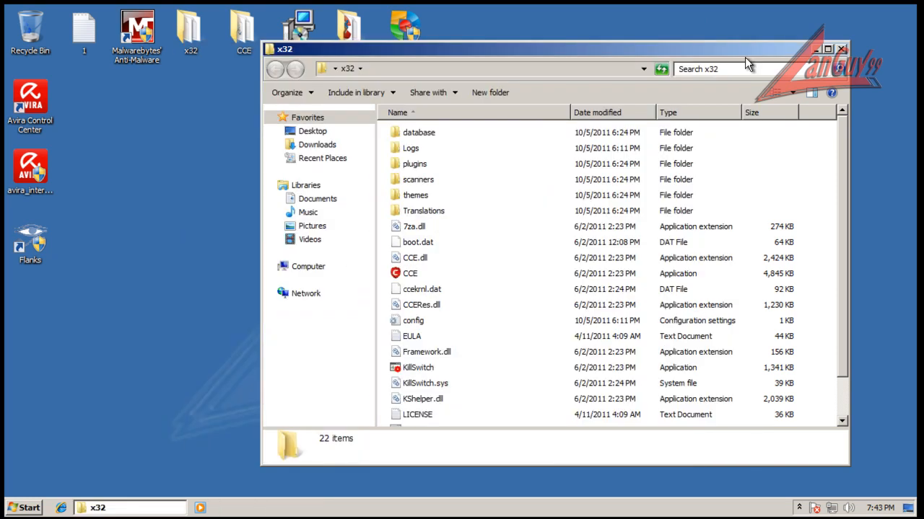
- Start Comodo Cleaning Essentials from the x32 folder, allow it to make changes, and run a full scan
{"action": "double_click", "coordinate": [410, 274]}
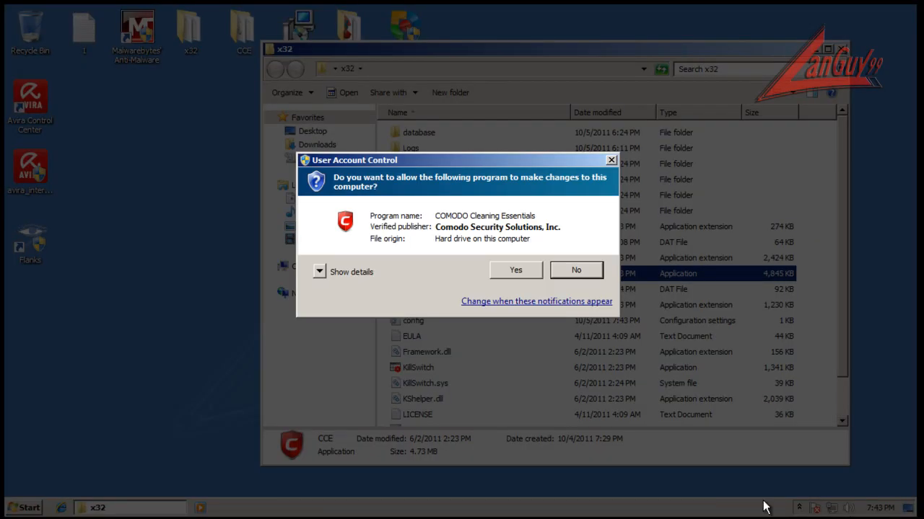
{"action": "left_click", "coordinate": [515, 270]}
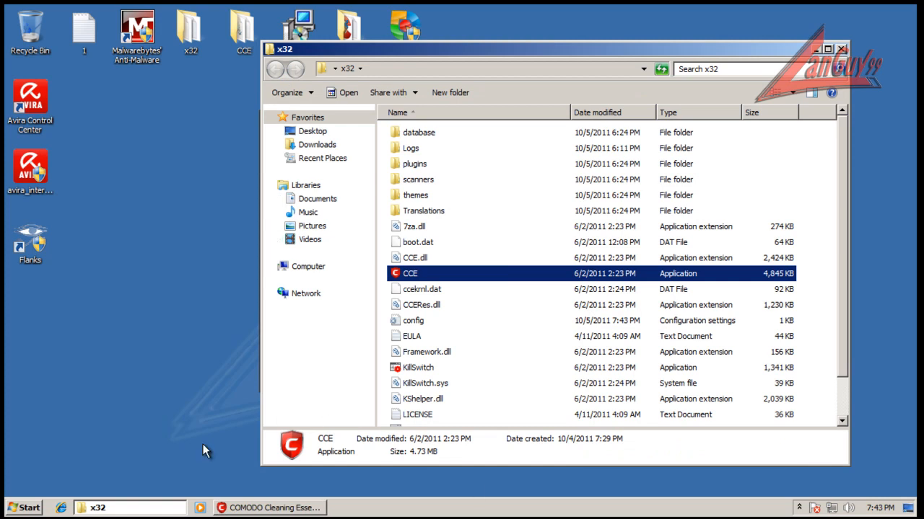
{"action": "left_click", "coordinate": [588, 376]}
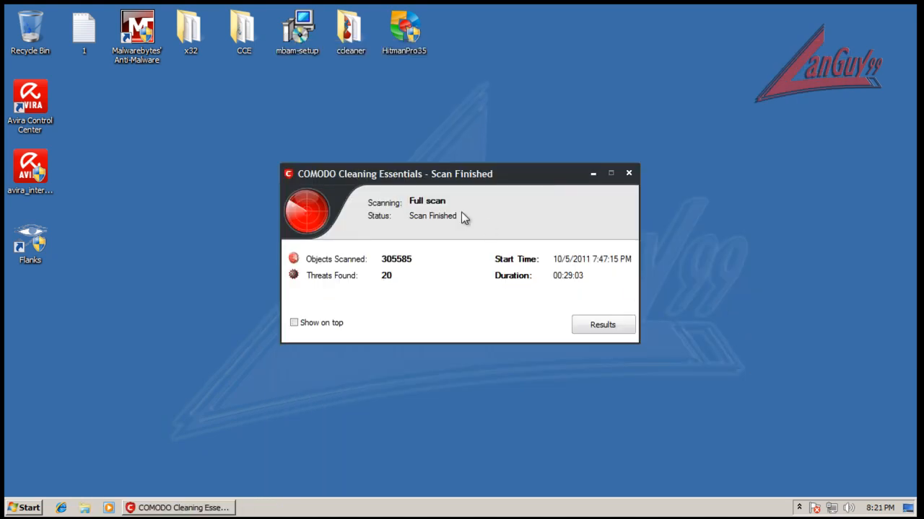
- Open the full scan results and examine the detected files, including the Nurkrx, ESLVLABZXG, volmgr and serverloltest1 executables
{"action": "left_click", "coordinate": [612, 329]}
{"action": "left_click_drag", "start_coordinate": [480, 127], "coordinate": [450, 117]}
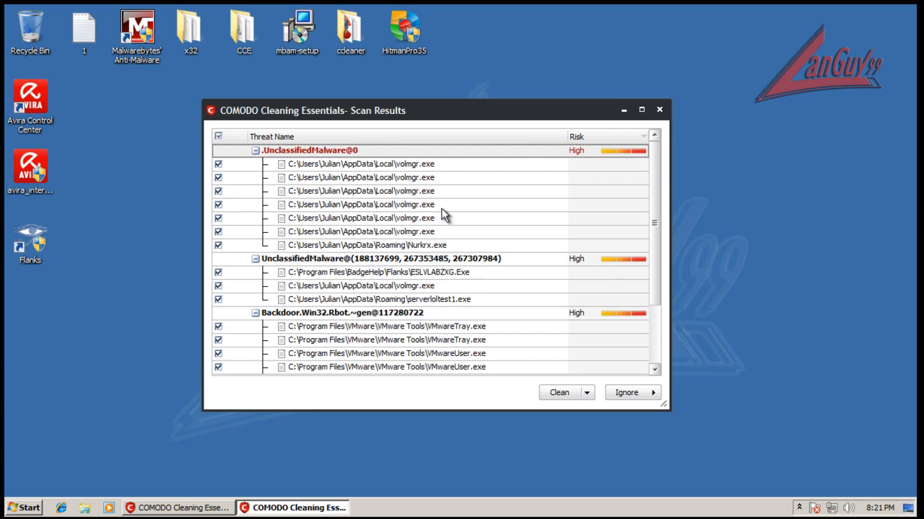
{"action": "left_click_drag", "start_coordinate": [498, 127], "coordinate": [398, 134]}
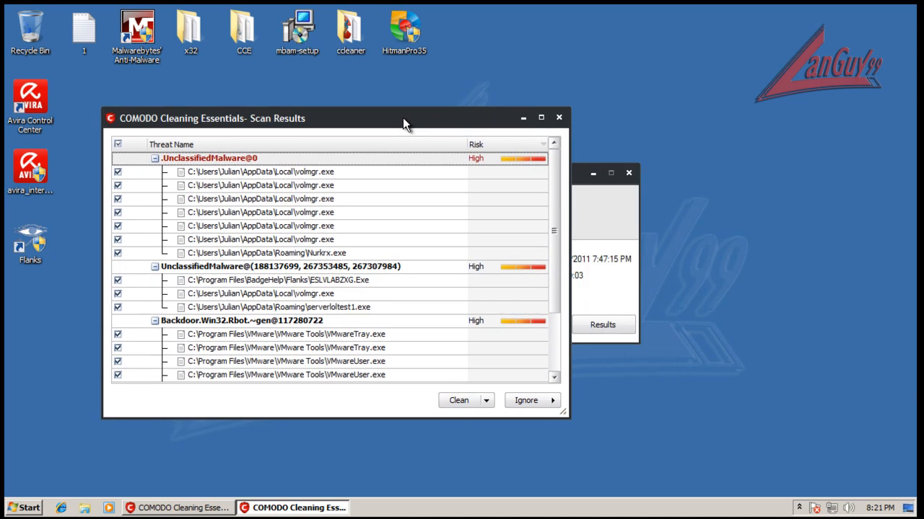
{"action": "left_click", "coordinate": [318, 254]}
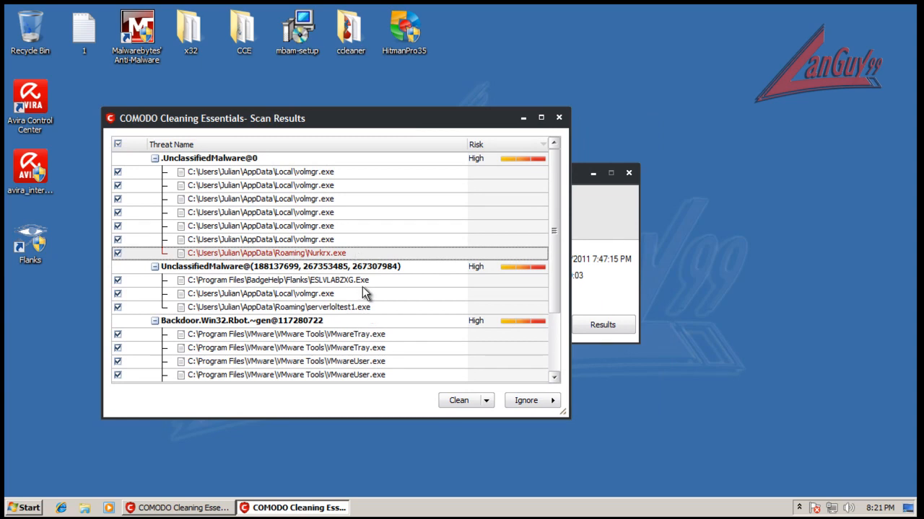
{"action": "left_click", "coordinate": [346, 283]}
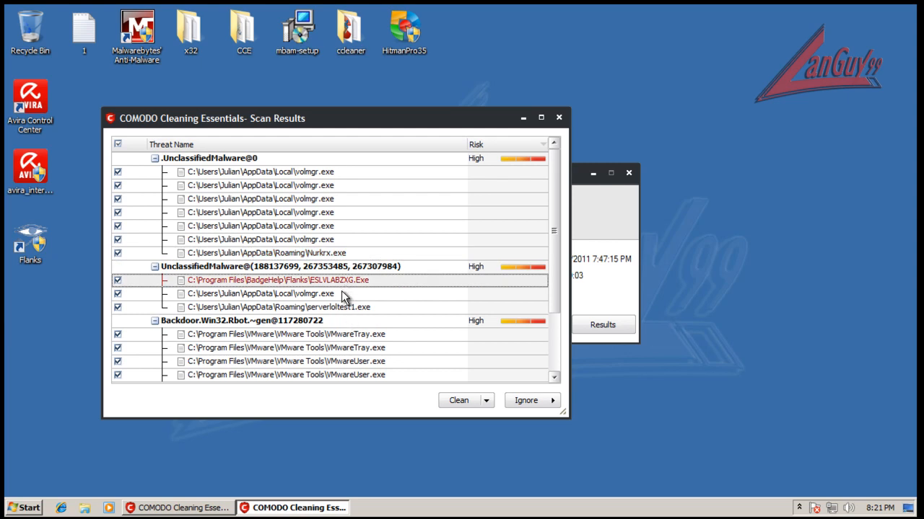
{"action": "left_click", "coordinate": [344, 293]}
{"action": "left_click", "coordinate": [350, 309]}
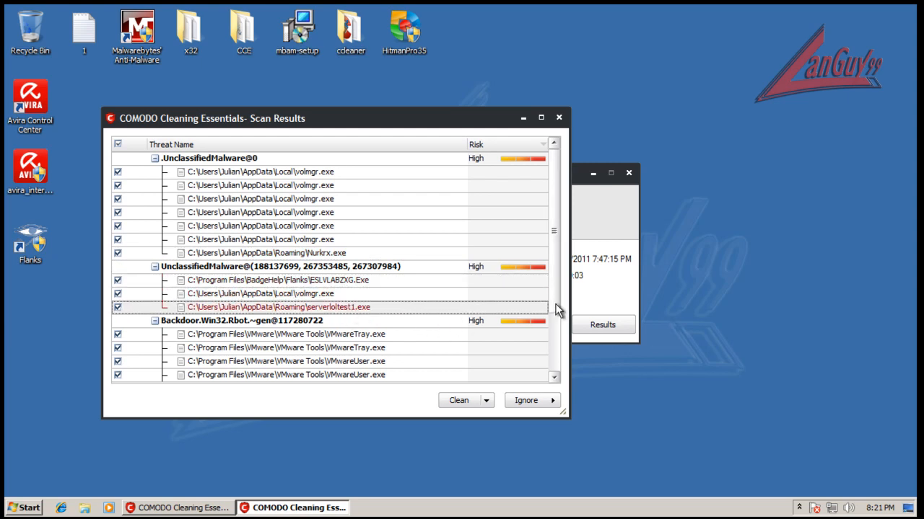
{"action": "left_click_drag", "start_coordinate": [553, 289], "coordinate": [560, 346]}
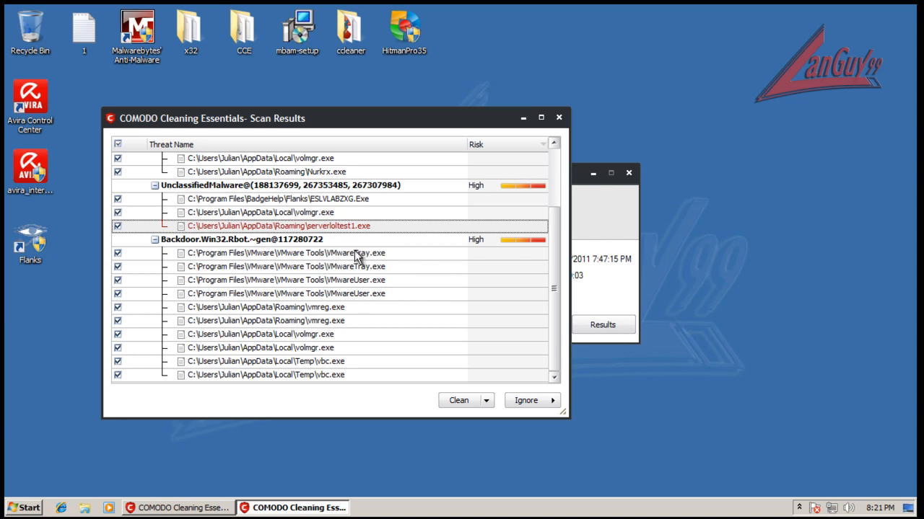
- Exclude the four VMware Tools entries for VMwareTray.exe and VMwareUser.exe from the threats selected for cleaning
{"action": "left_click", "coordinate": [118, 253]}
{"action": "left_click", "coordinate": [118, 266]}
{"action": "left_click", "coordinate": [118, 280]}
{"action": "left_click", "coordinate": [118, 293]}
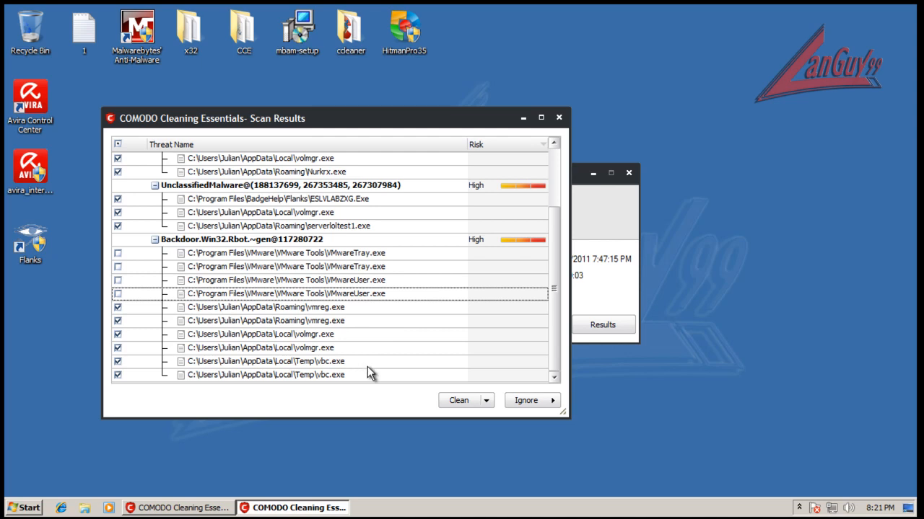
- Move the scan results window aside and examine the detected vmreg, volmgr and vbc executables
{"action": "left_click_drag", "start_coordinate": [392, 125], "coordinate": [292, 132]}
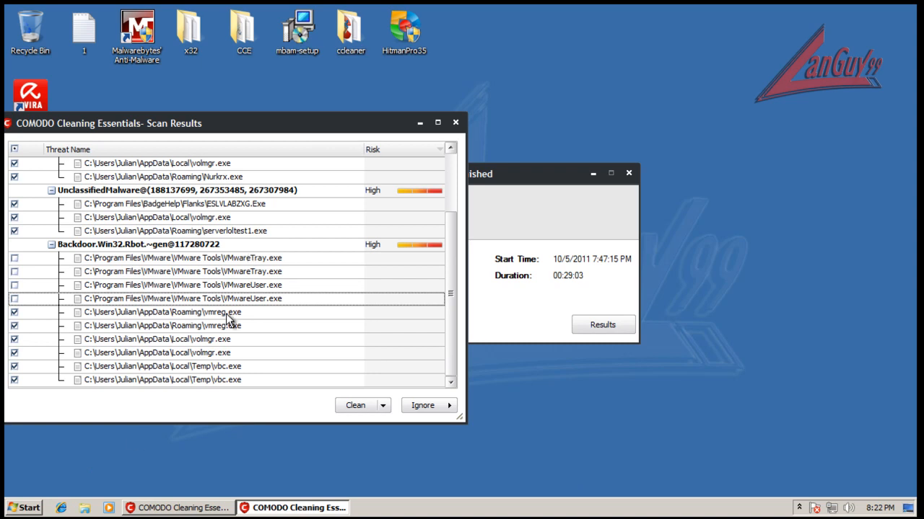
{"action": "left_click_drag", "start_coordinate": [255, 133], "coordinate": [202, 143]}
{"action": "left_click_drag", "start_coordinate": [398, 226], "coordinate": [397, 157]}
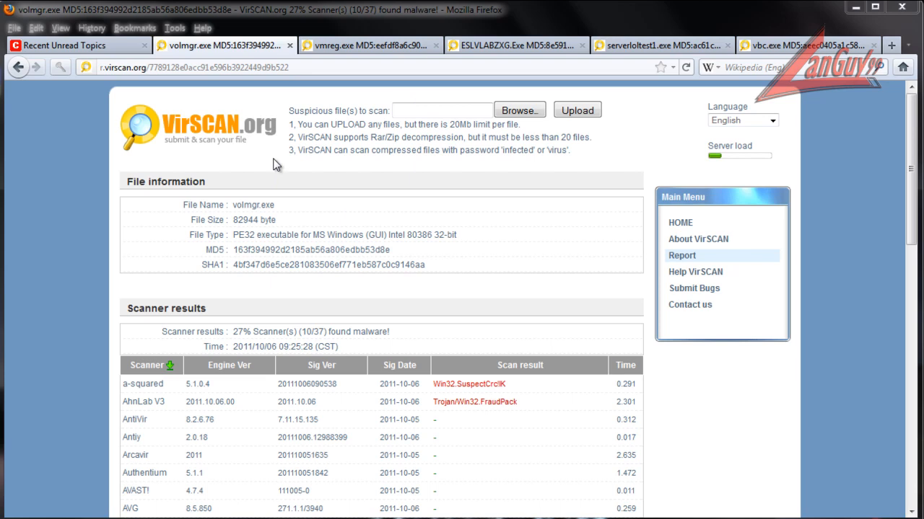
- Examine the VirSCAN report for volmgr.exe in Firefox, and close that report
{"action": "left_click", "coordinate": [725, 383]}
{"action": "scroll", "coordinate": [736, 387], "scroll_direction": "down", "scroll_amount": 2}
{"action": "scroll", "coordinate": [736, 387], "scroll_direction": "down", "scroll_amount": 5}
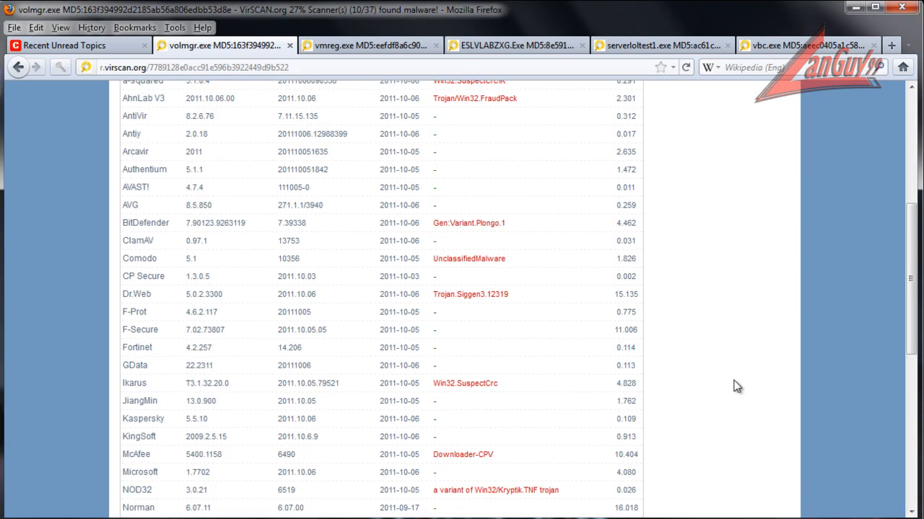
{"action": "scroll", "coordinate": [736, 388], "scroll_direction": "up", "scroll_amount": 5}
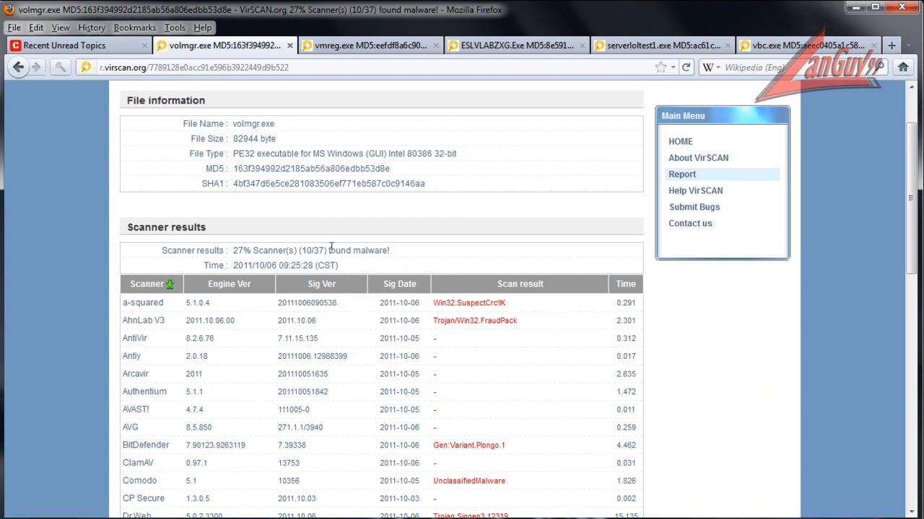
{"action": "left_click", "coordinate": [289, 46]}
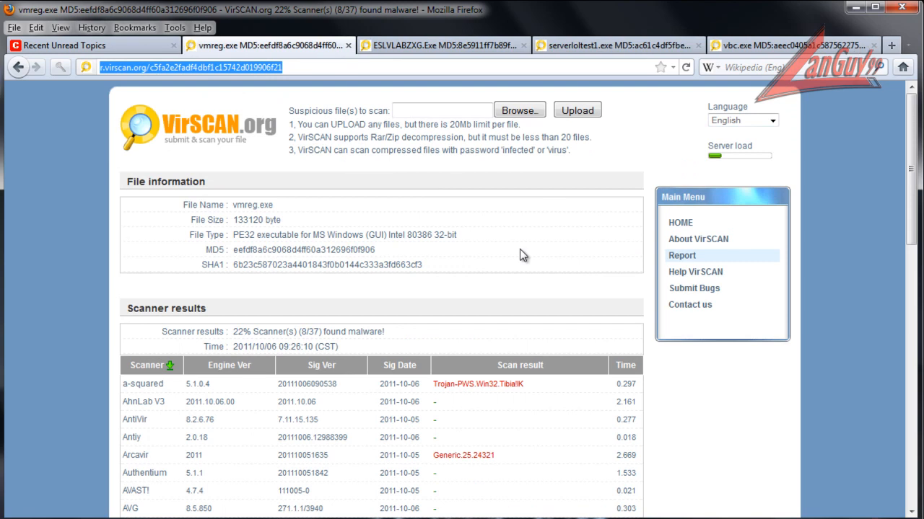
- Examine the VirSCAN reports for vmreg.exe and ESLVLABZXG.Exe, closing each report after reading it
{"action": "scroll", "coordinate": [522, 255], "scroll_direction": "down", "scroll_amount": 3}
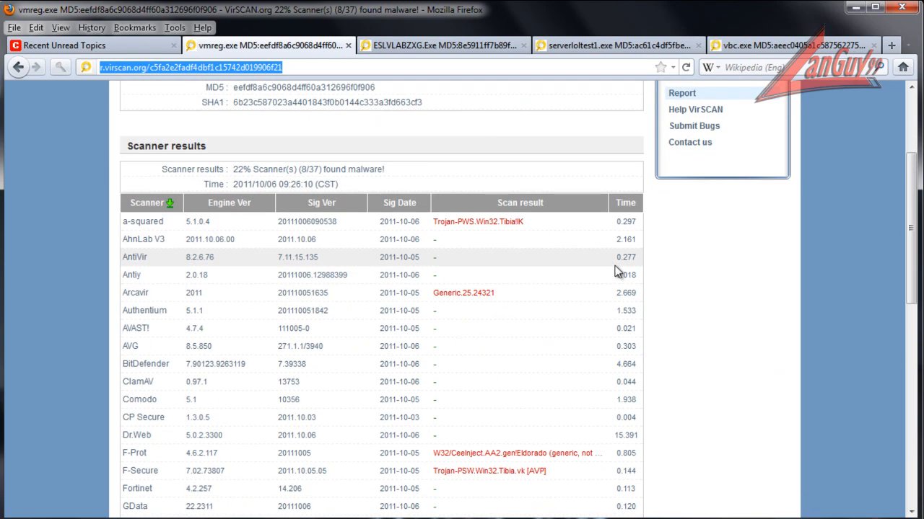
{"action": "scroll", "coordinate": [617, 270], "scroll_direction": "down", "scroll_amount": 5}
{"action": "scroll", "coordinate": [616, 270], "scroll_direction": "down", "scroll_amount": 6}
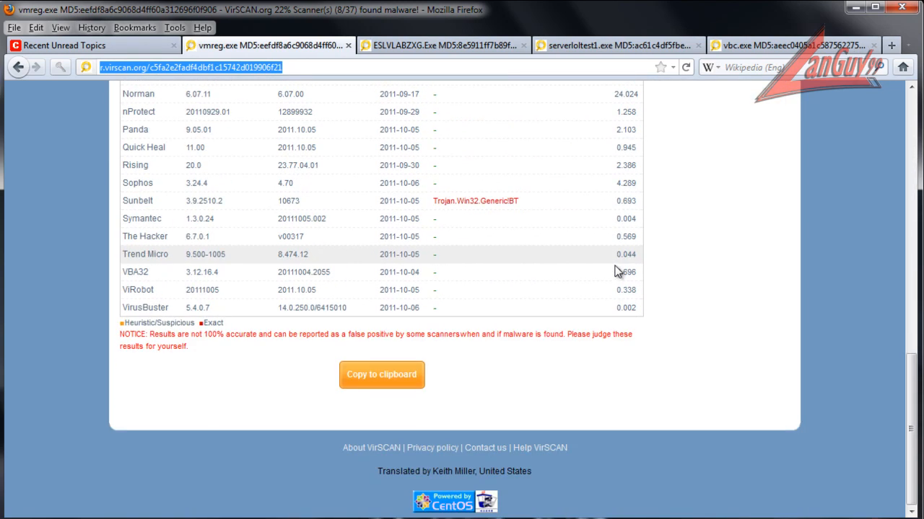
{"action": "left_click", "coordinate": [345, 45]}
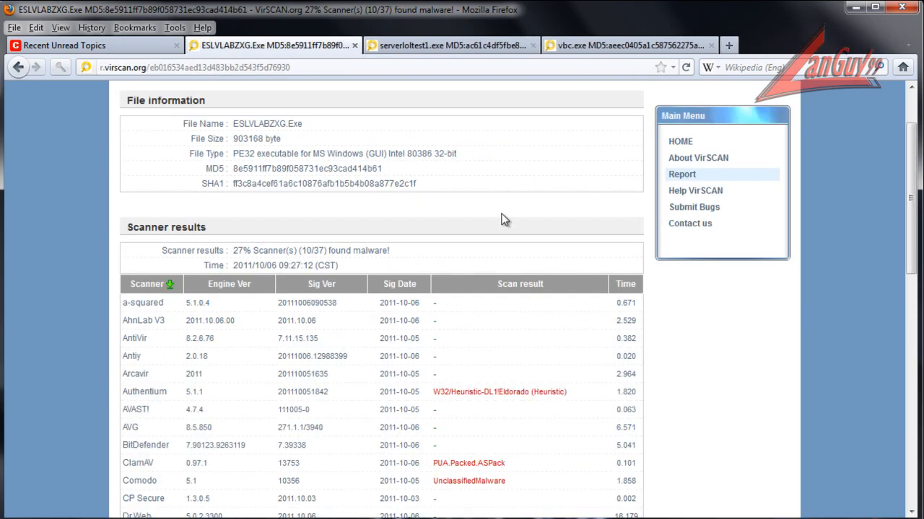
{"action": "scroll", "coordinate": [503, 218], "scroll_direction": "down", "scroll_amount": 3}
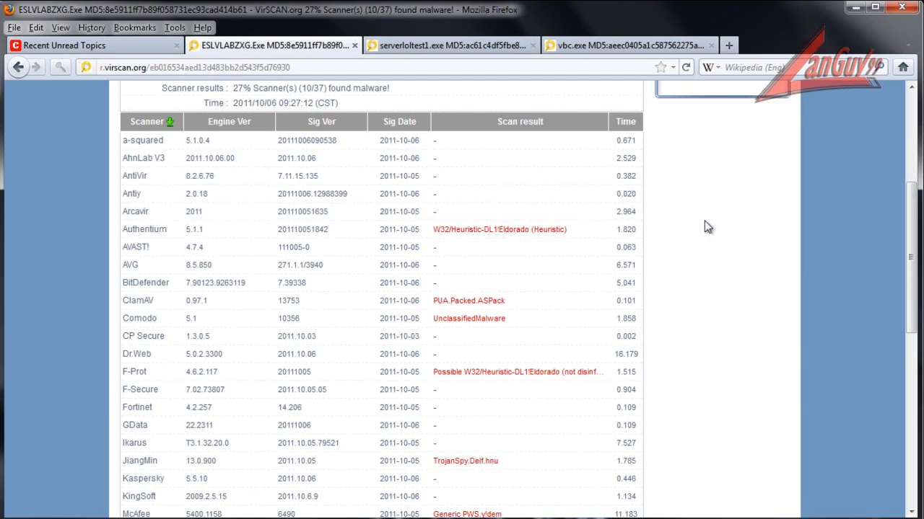
{"action": "scroll", "coordinate": [704, 220], "scroll_direction": "down", "scroll_amount": 6}
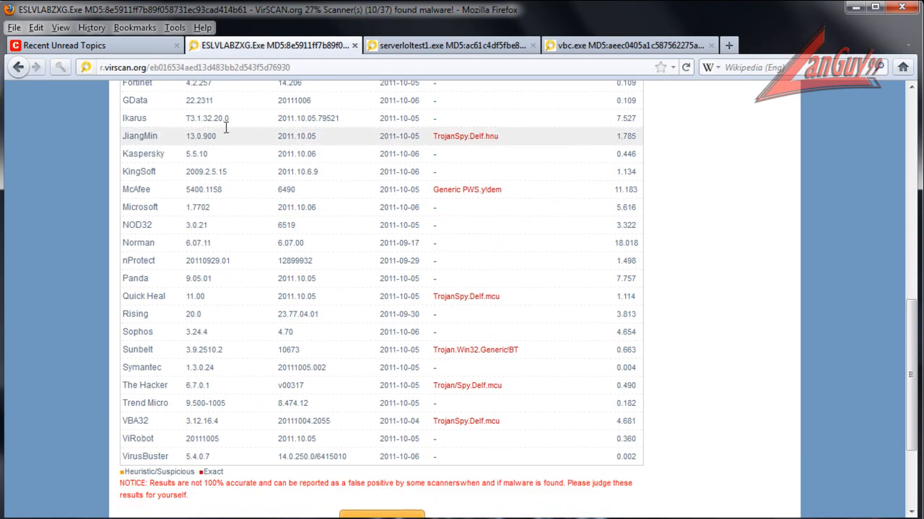
{"action": "left_click", "coordinate": [354, 45]}
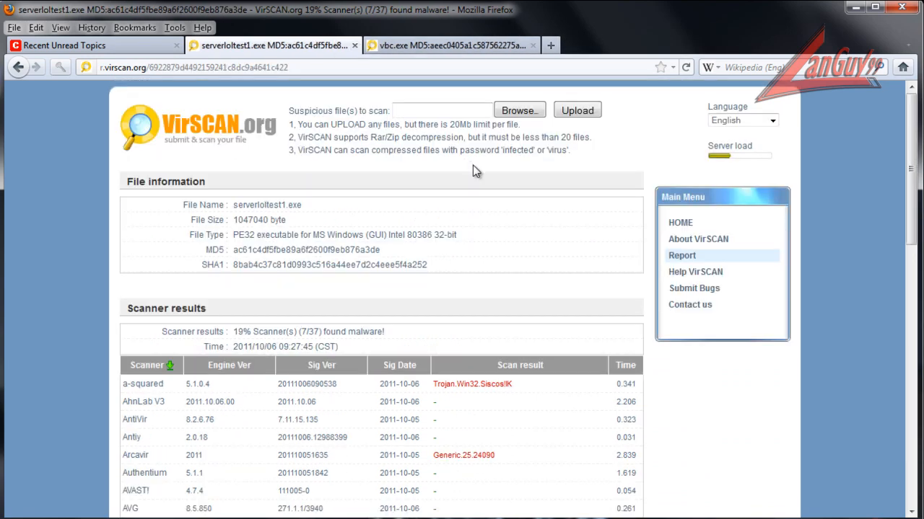
- Examine the per-scanner results of the VirSCAN report for serverloltest1.exe, and close that report
{"action": "scroll", "coordinate": [533, 233], "scroll_direction": "down", "scroll_amount": 5}
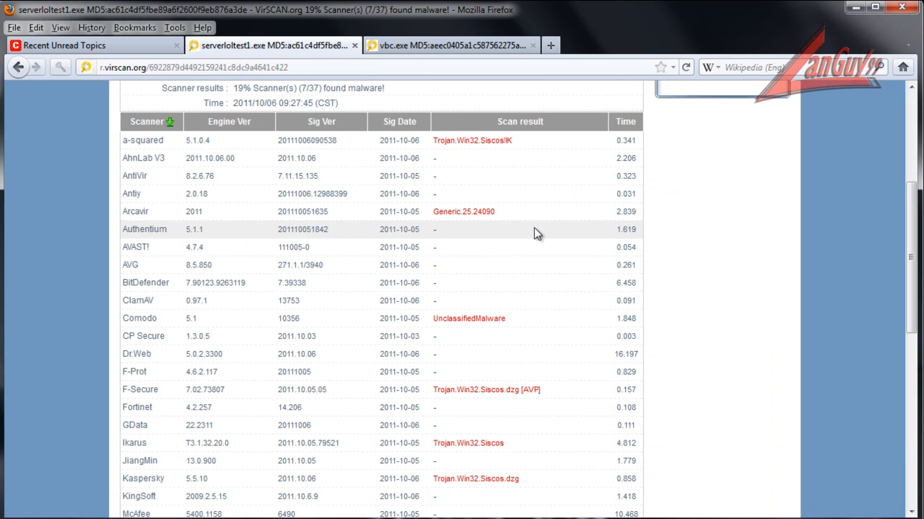
{"action": "scroll", "coordinate": [535, 230], "scroll_direction": "up", "scroll_amount": 4}
{"action": "scroll", "coordinate": [535, 229], "scroll_direction": "down", "scroll_amount": 4}
{"action": "scroll", "coordinate": [535, 233], "scroll_direction": "down", "scroll_amount": 7}
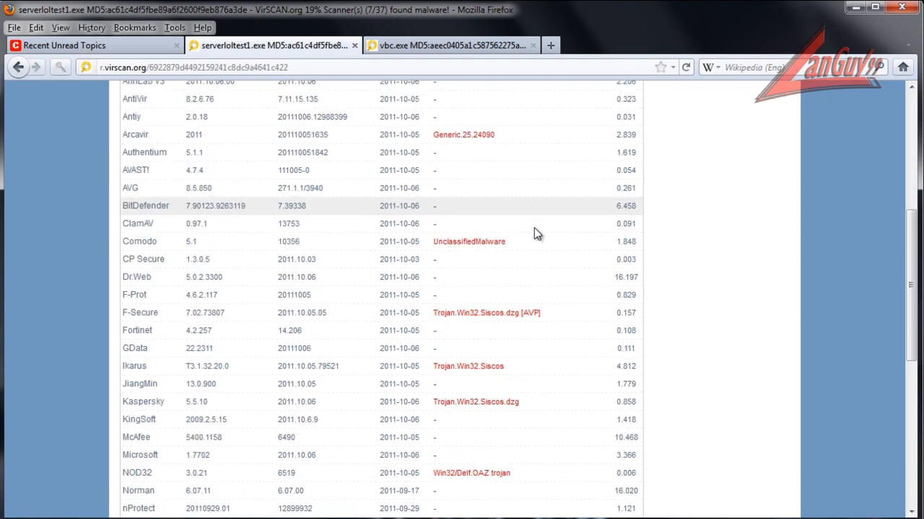
{"action": "scroll", "coordinate": [536, 229], "scroll_direction": "down", "scroll_amount": 2}
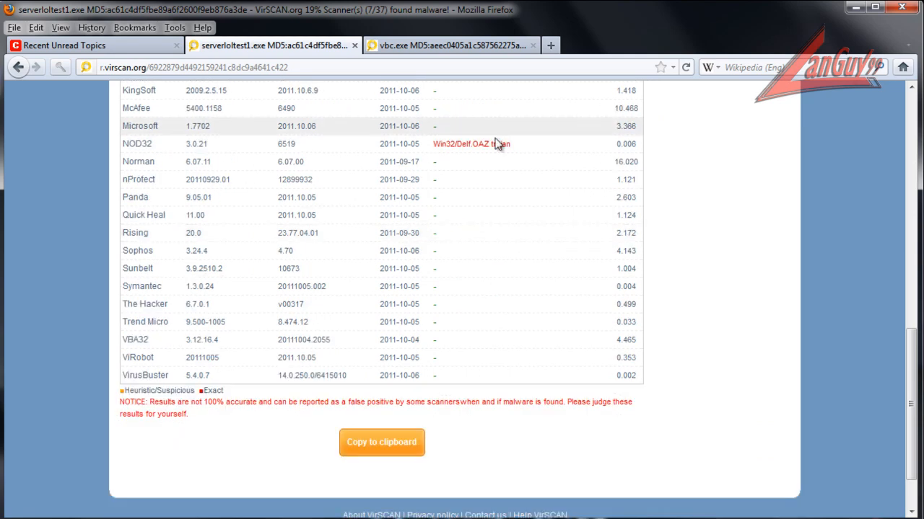
{"action": "left_click", "coordinate": [354, 45]}
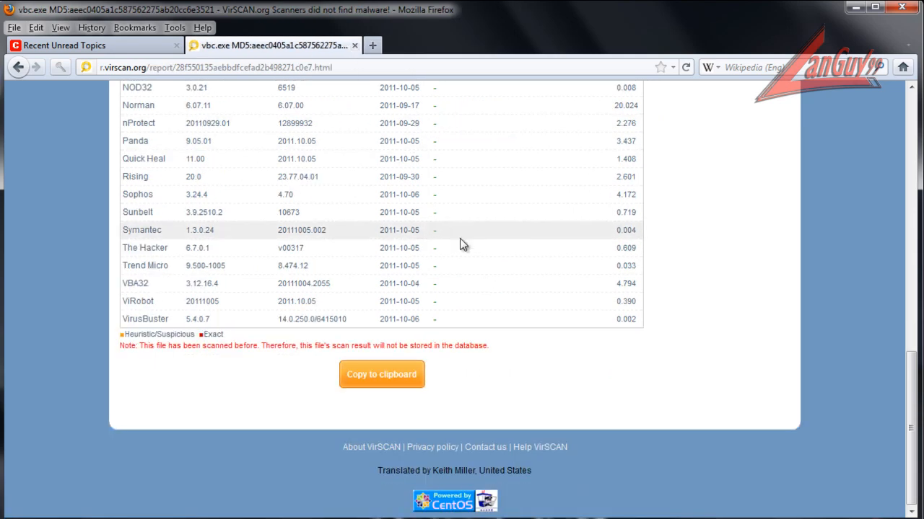
- Examine the full VirSCAN report for vbc.exe, close it, and minimize the browser
{"action": "scroll", "coordinate": [493, 267], "scroll_direction": "up", "scroll_amount": 10}
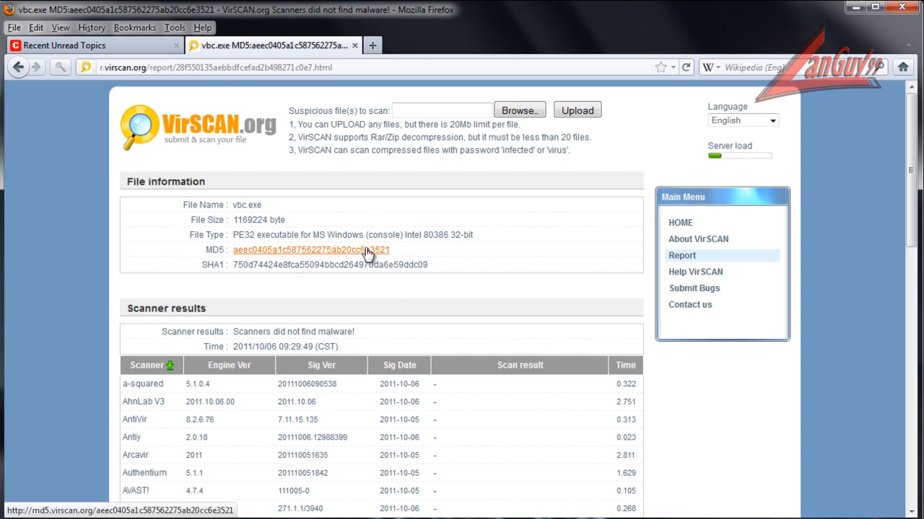
{"action": "scroll", "coordinate": [422, 275], "scroll_direction": "down", "scroll_amount": 10}
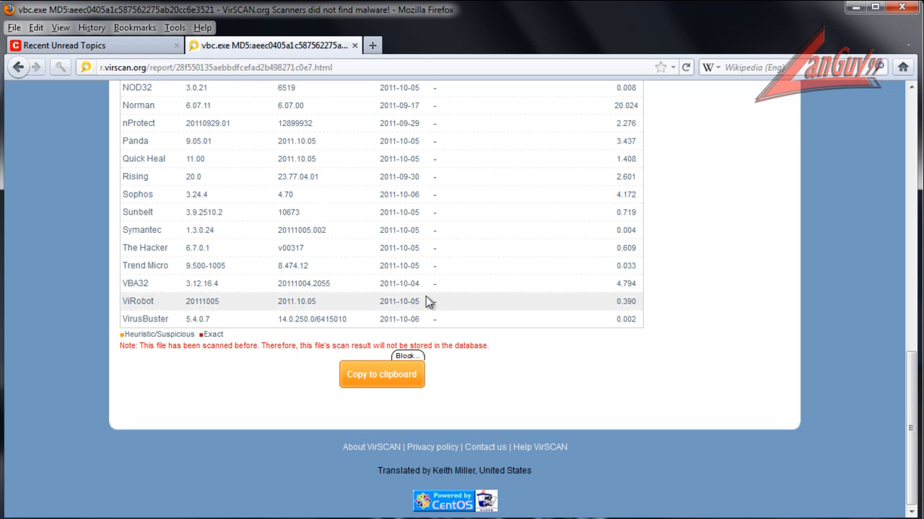
{"action": "scroll", "coordinate": [426, 301], "scroll_direction": "up", "scroll_amount": 9}
{"action": "scroll", "coordinate": [426, 301], "scroll_direction": "up", "scroll_amount": 3}
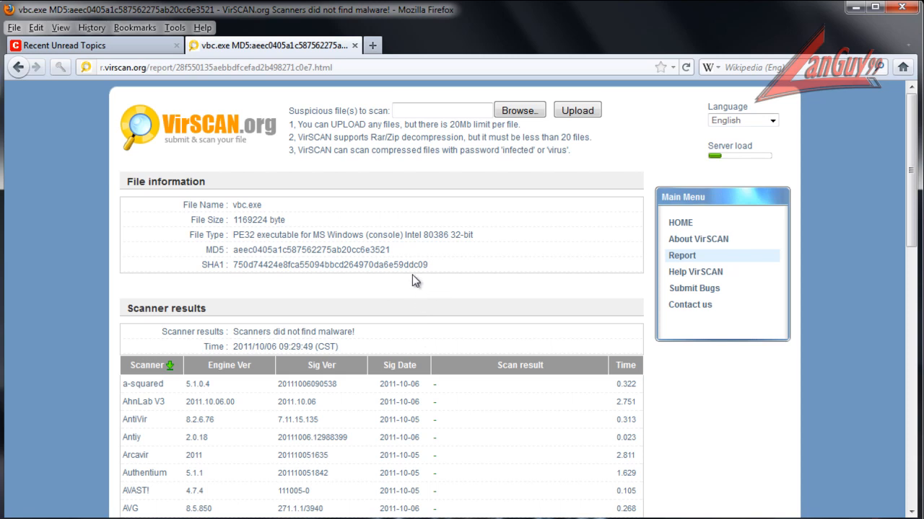
{"action": "scroll", "coordinate": [415, 281], "scroll_direction": "down", "scroll_amount": 10}
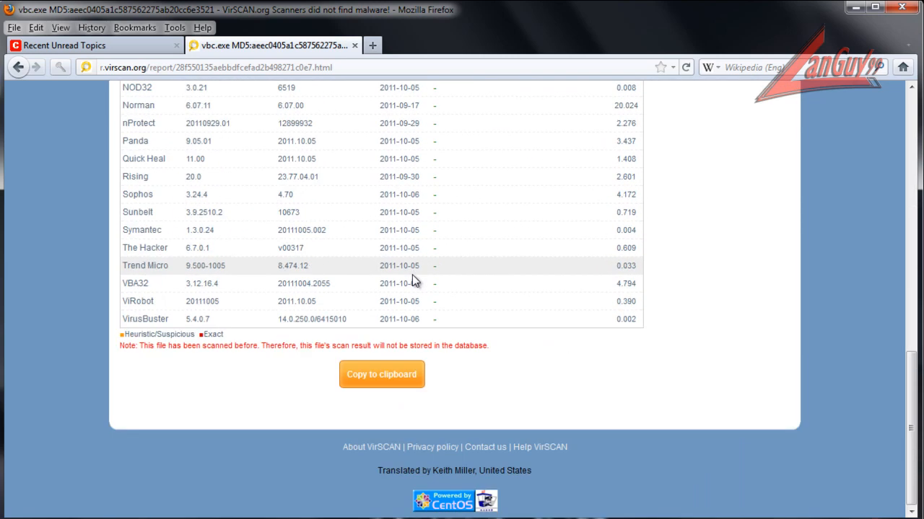
{"action": "scroll", "coordinate": [435, 311], "scroll_direction": "up", "scroll_amount": 10}
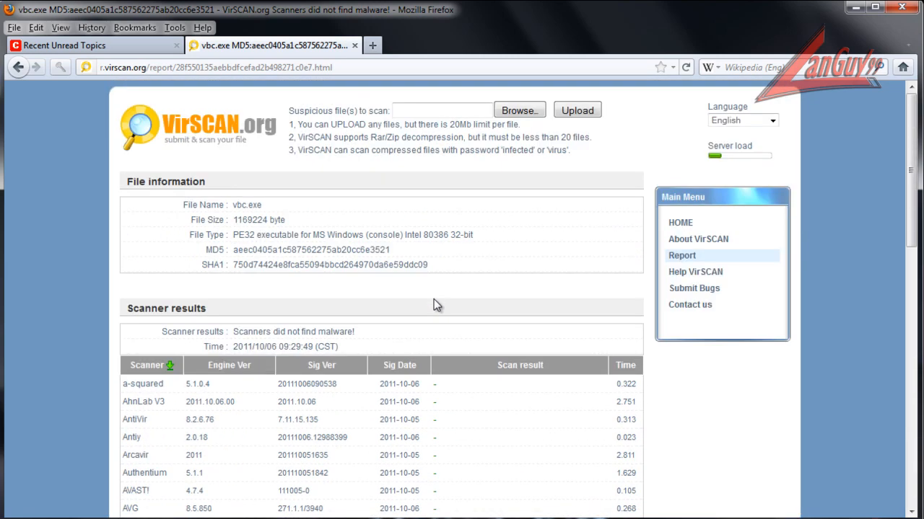
{"action": "left_click", "coordinate": [355, 45]}
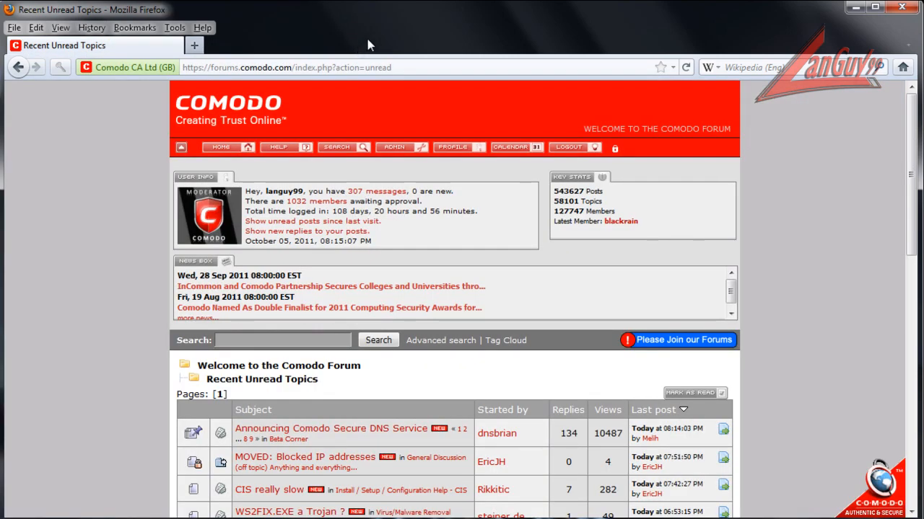
{"action": "left_click", "coordinate": [855, 9]}
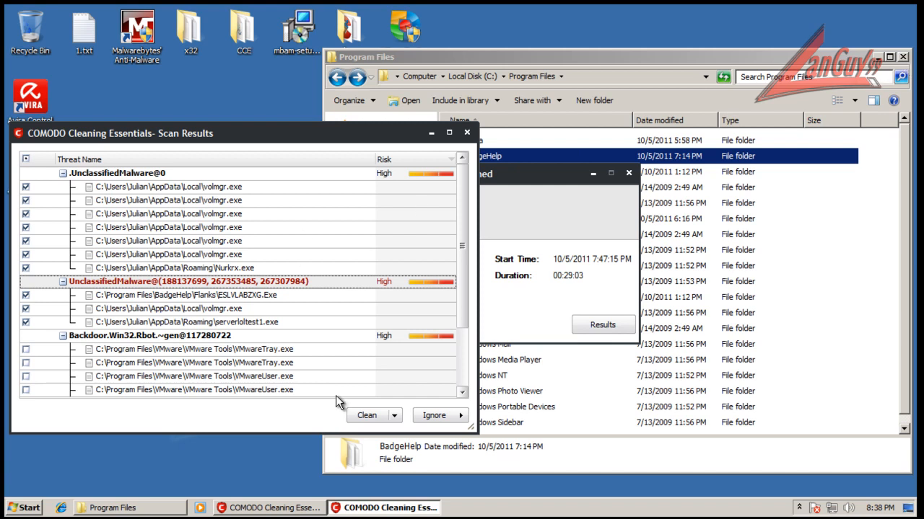
- Clean the selected threats in Comodo Cleaning Essentials, close the scan results, and agree to restart the computer
{"action": "left_click_drag", "start_coordinate": [459, 293], "coordinate": [457, 377]}
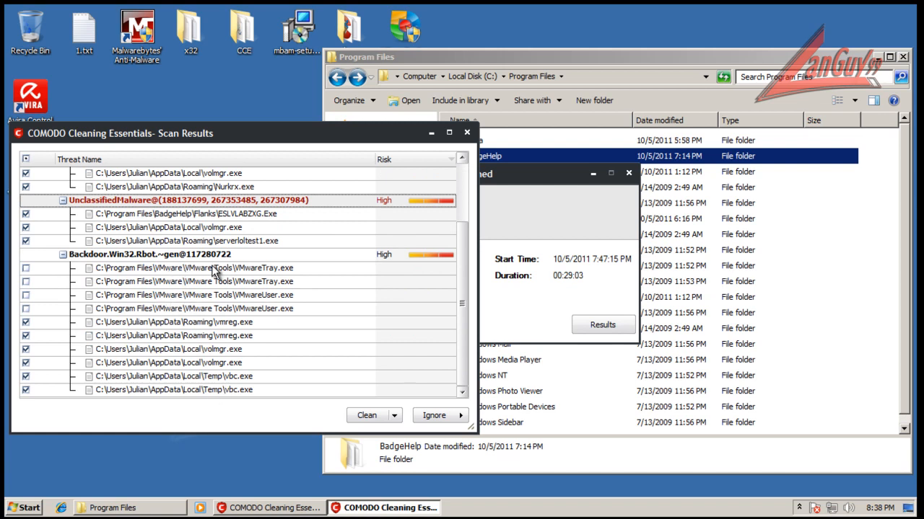
{"action": "left_click", "coordinate": [375, 416]}
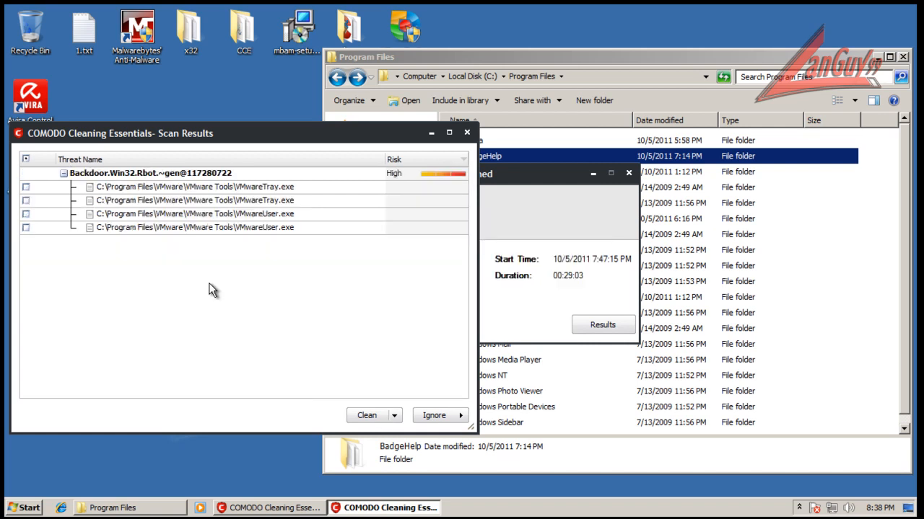
{"action": "left_click", "coordinate": [466, 133]}
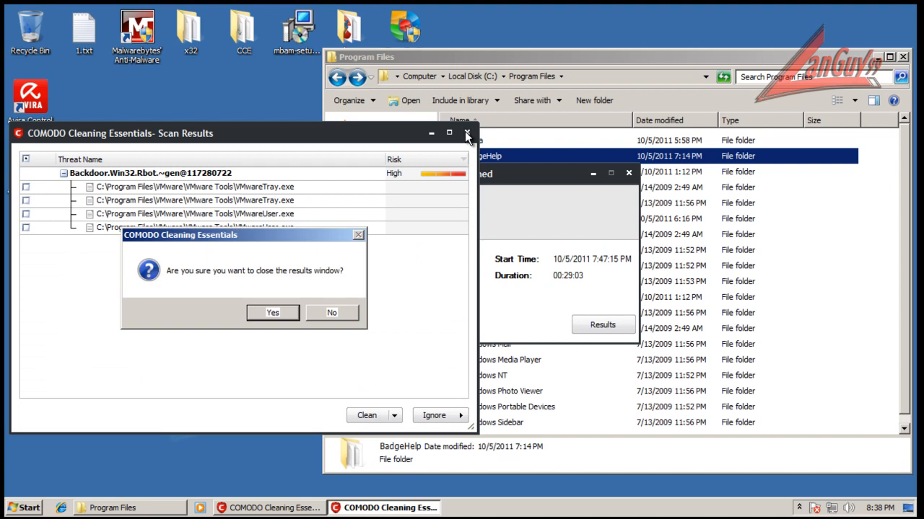
{"action": "left_click", "coordinate": [273, 313]}
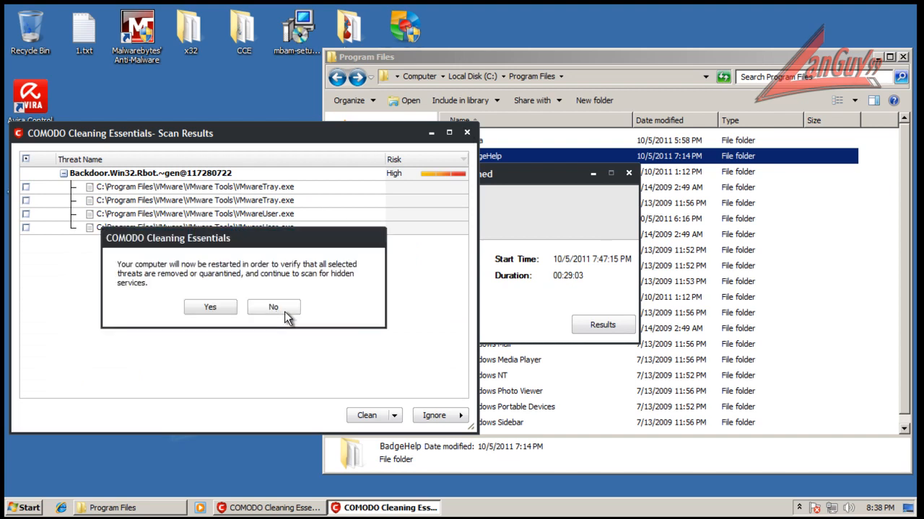
{"action": "left_click", "coordinate": [217, 308]}
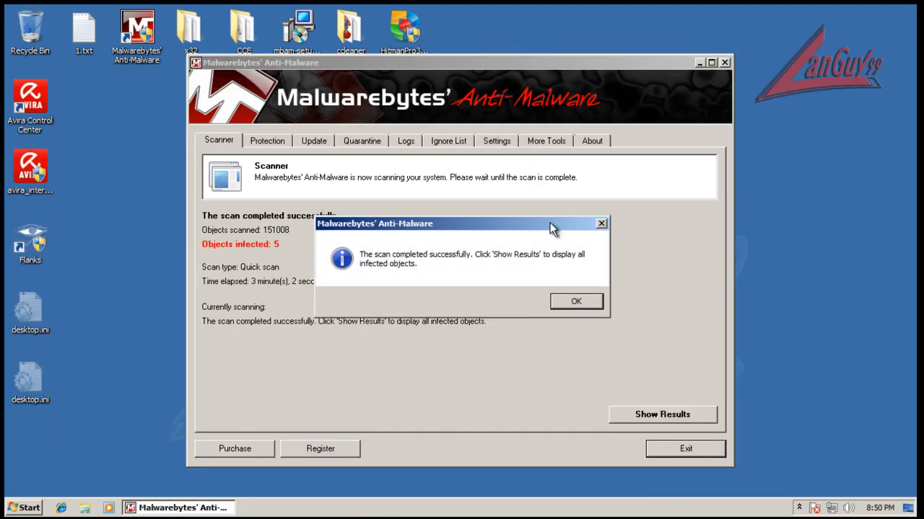
- Show the infected objects from the Malwarebytes' Anti-Malware quick scan, widening the window and Item column to read the full paths
{"action": "left_click", "coordinate": [577, 301]}
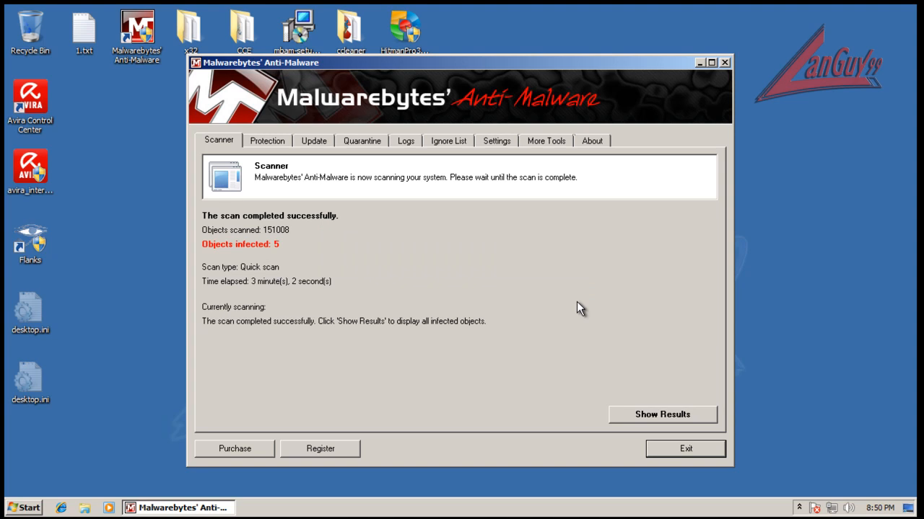
{"action": "left_click", "coordinate": [639, 413]}
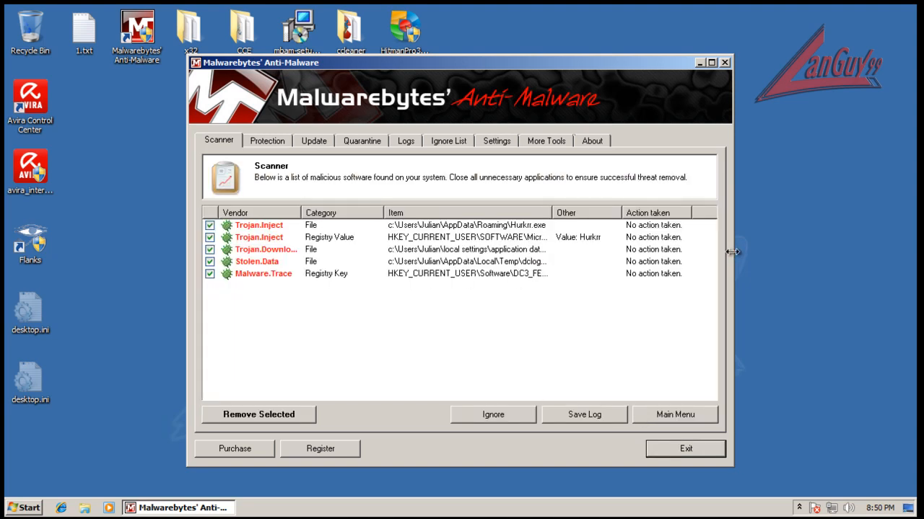
{"action": "left_click_drag", "start_coordinate": [732, 249], "coordinate": [843, 247]}
{"action": "left_click_drag", "start_coordinate": [705, 65], "coordinate": [568, 67]}
{"action": "left_click_drag", "start_coordinate": [769, 134], "coordinate": [895, 134]}
{"action": "left_click_drag", "start_coordinate": [612, 215], "coordinate": [662, 212]}
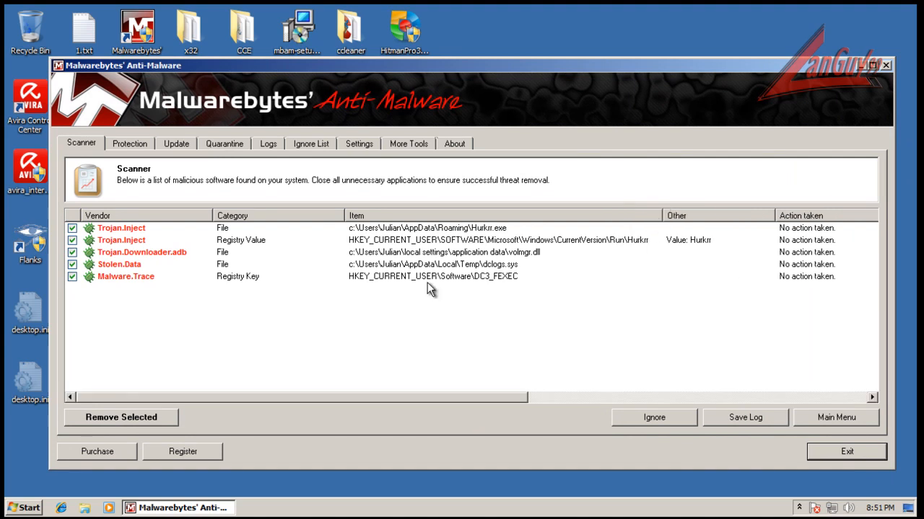
- Start Comodo Autoruns from the CCE folder, allow it to make changes, and select the Hurkrr.exe detection in the Malwarebytes results
{"action": "double_click", "coordinate": [240, 35]}
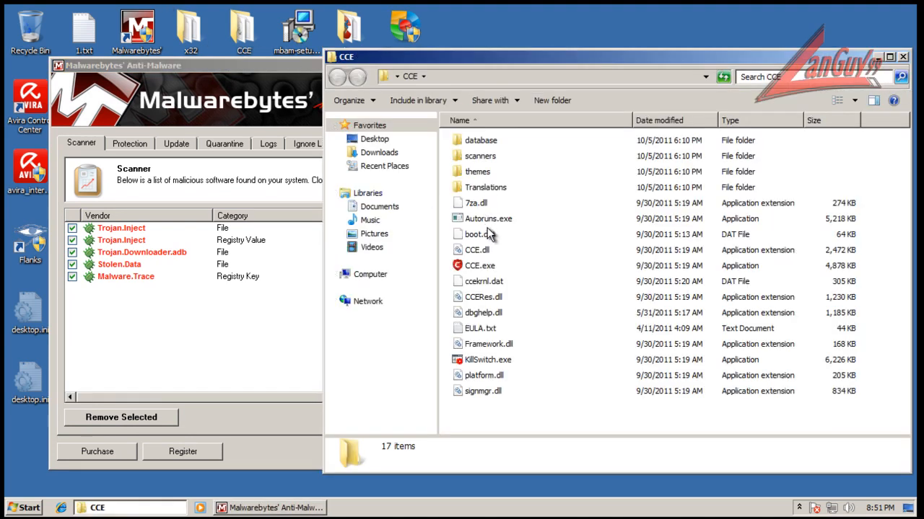
{"action": "left_click", "coordinate": [489, 219]}
{"action": "double_click", "coordinate": [488, 219]}
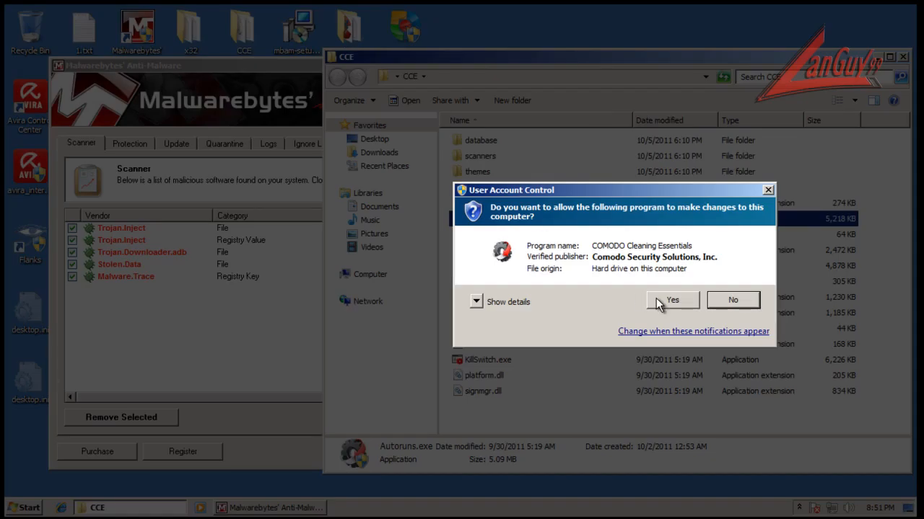
{"action": "left_click", "coordinate": [664, 300]}
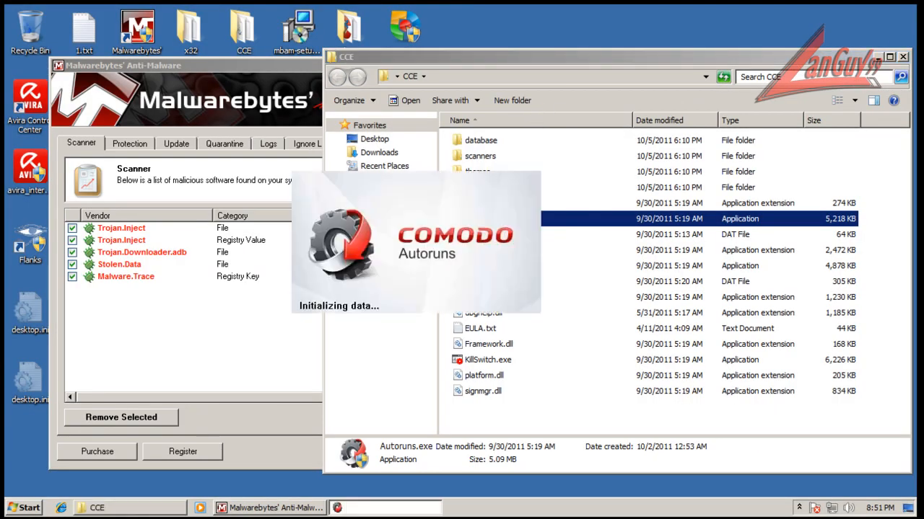
{"action": "left_click", "coordinate": [902, 56]}
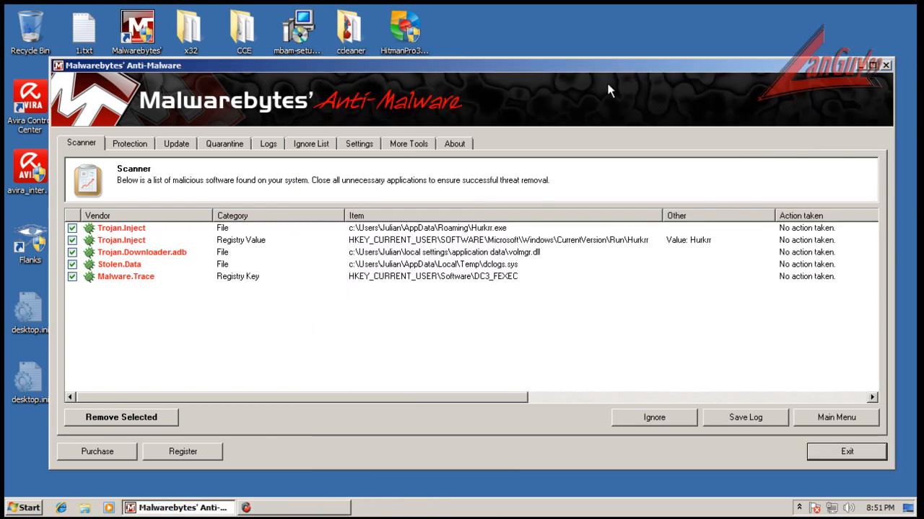
{"action": "left_click", "coordinate": [470, 230]}
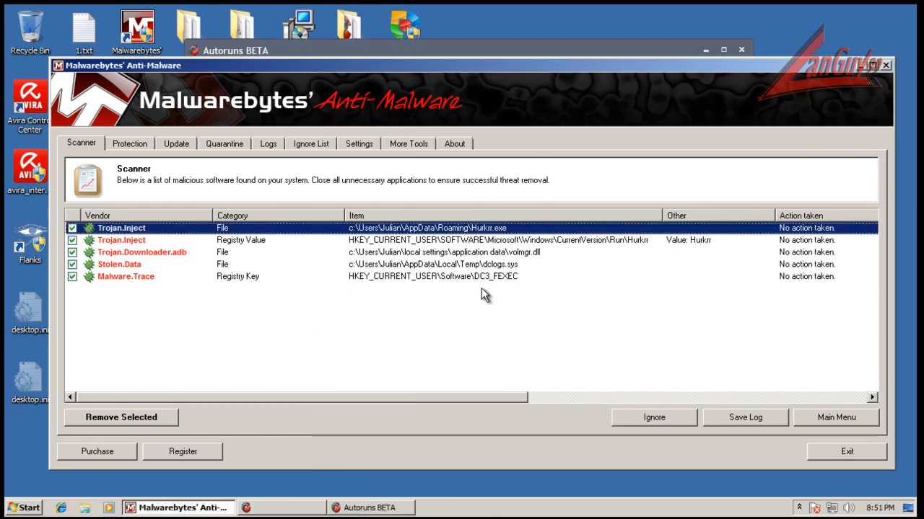
- Examine the volmgr.dll and dclogs.sys detections in Malwarebytes, and move the Autoruns window so both programs can be compared
{"action": "left_click", "coordinate": [531, 253]}
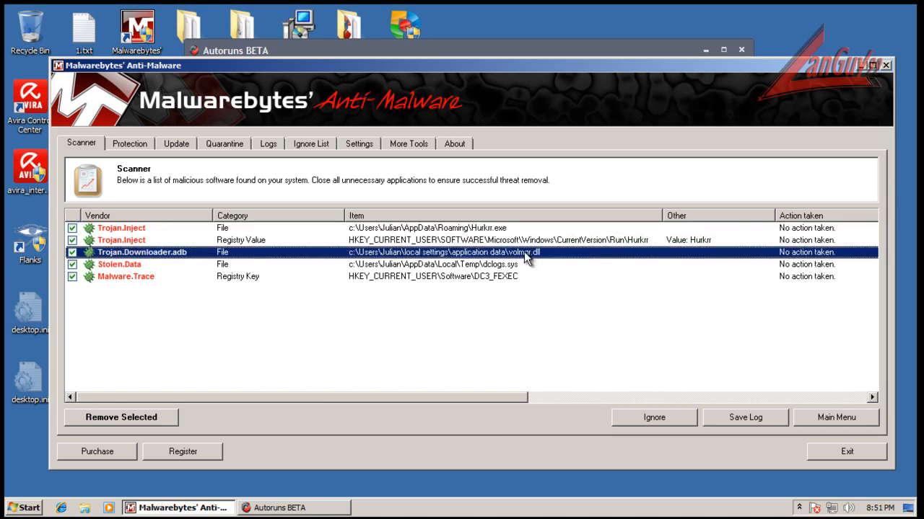
{"action": "left_click", "coordinate": [508, 265]}
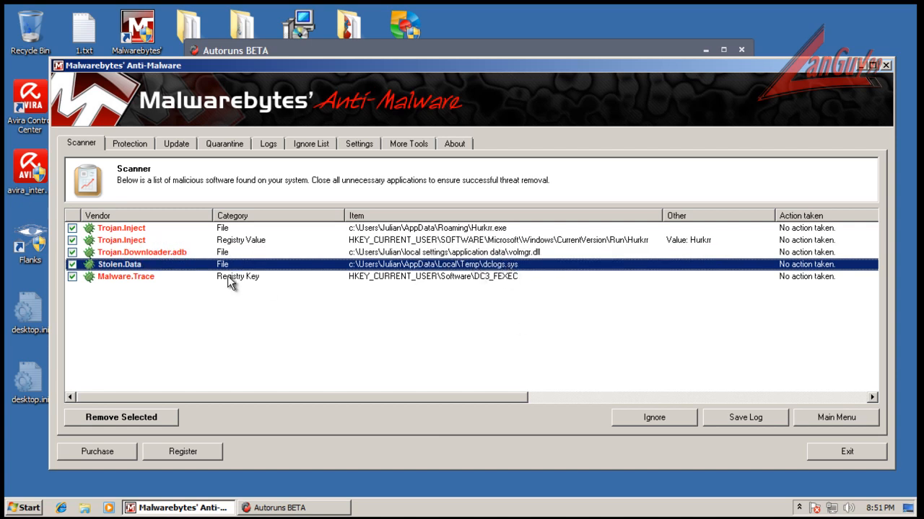
{"action": "left_click", "coordinate": [382, 47]}
{"action": "left_click_drag", "start_coordinate": [394, 42], "coordinate": [228, 31]}
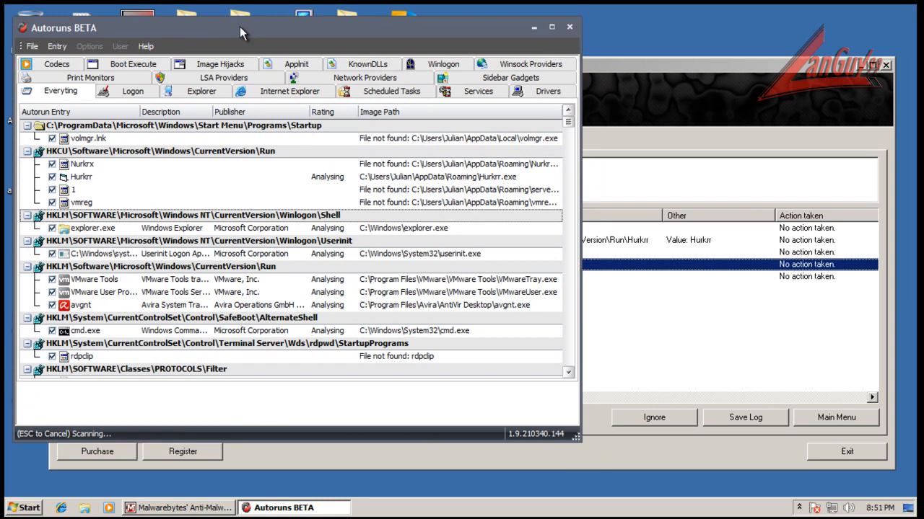
- Compare the Hurkrr Run registry detection with its Autoruns entry, check entry 1, and widen the Rating column to read it fully
{"action": "left_click", "coordinate": [641, 61]}
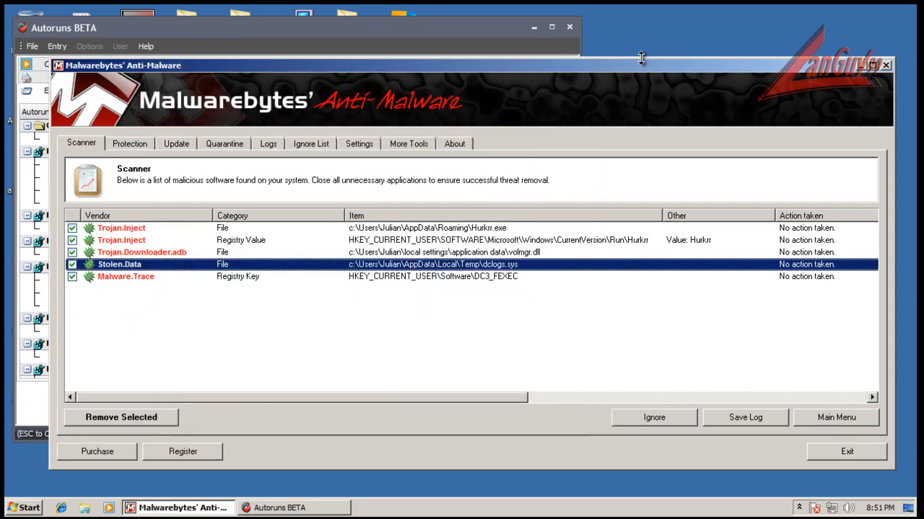
{"action": "left_click", "coordinate": [641, 242]}
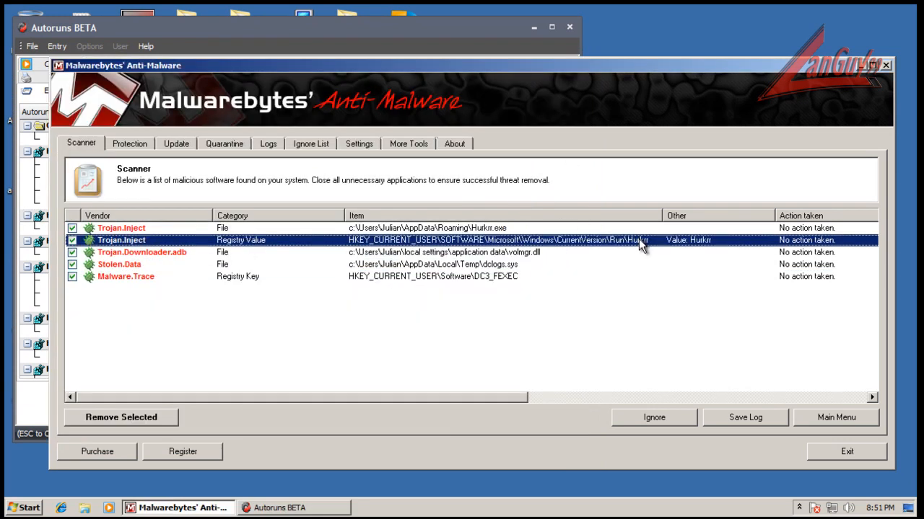
{"action": "left_click", "coordinate": [460, 32]}
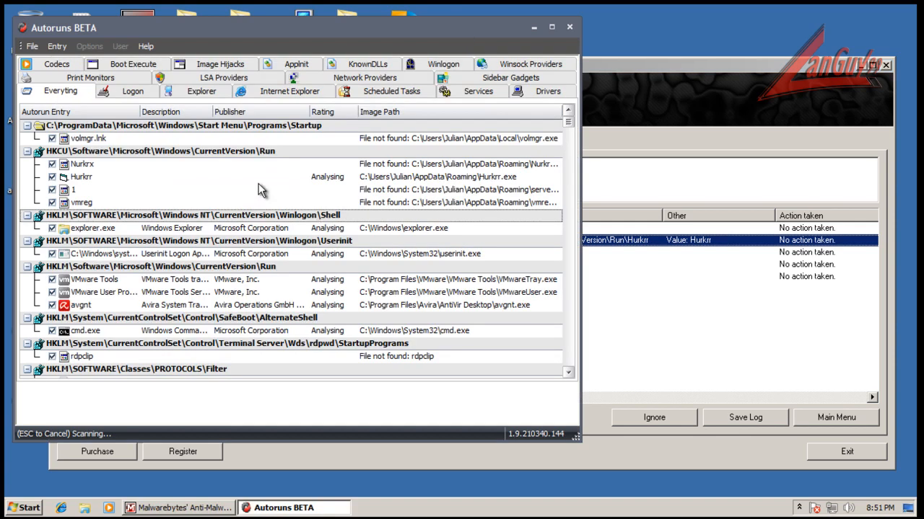
{"action": "left_click", "coordinate": [81, 178]}
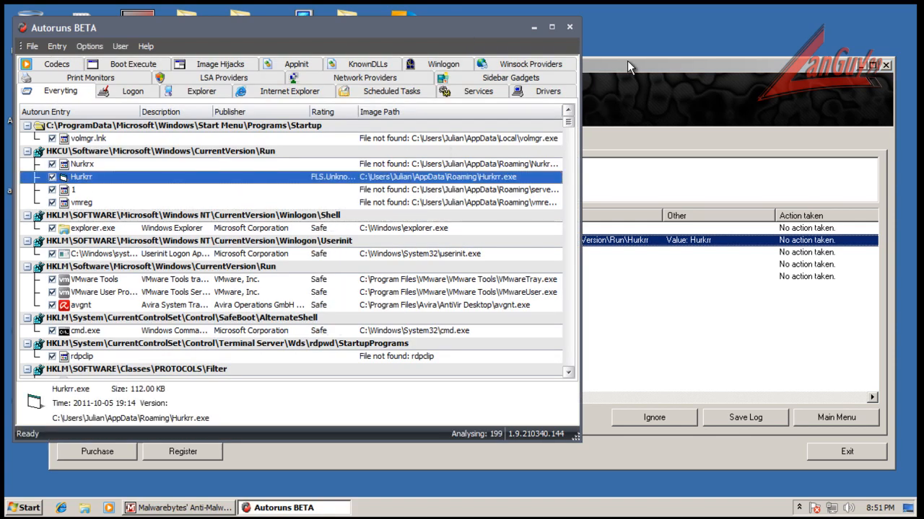
{"action": "left_click", "coordinate": [355, 191]}
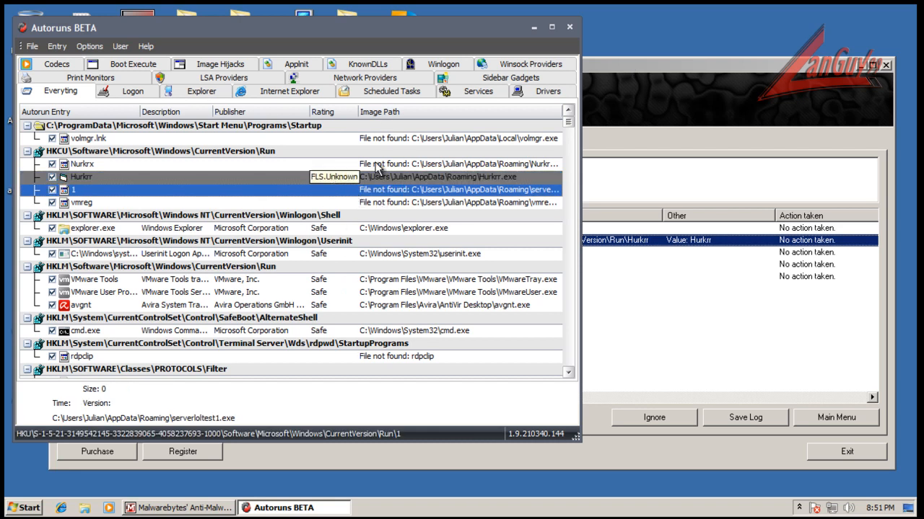
{"action": "mouse_move", "coordinate": [361, 111]}
{"action": "left_mouse_down"}
{"action": "mouse_move", "coordinate": [390, 112]}
{"action": "mouse_move", "coordinate": [368, 110]}
{"action": "left_mouse_up"}
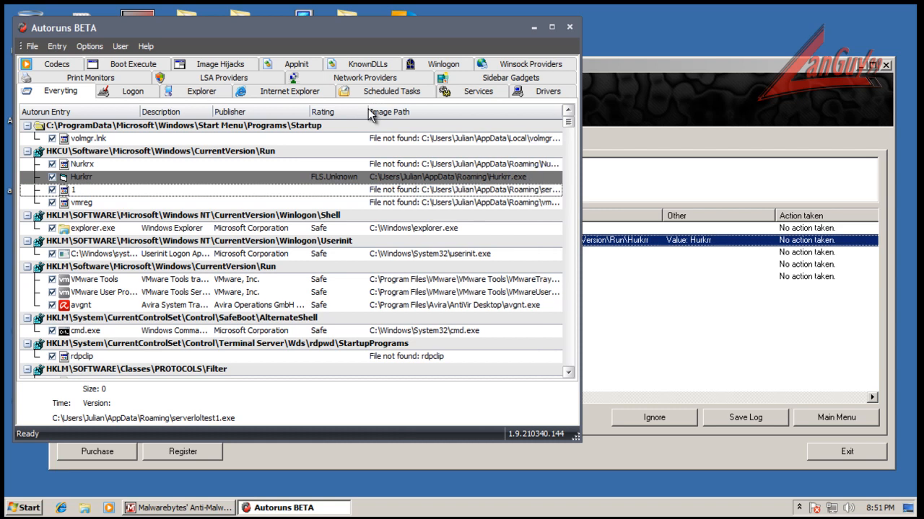
- Select the DC3_FEXEC registry key detection in Malwarebytes and compare it with the complete list of Autoruns entries
{"action": "left_click", "coordinate": [706, 172]}
{"action": "left_click", "coordinate": [489, 279]}
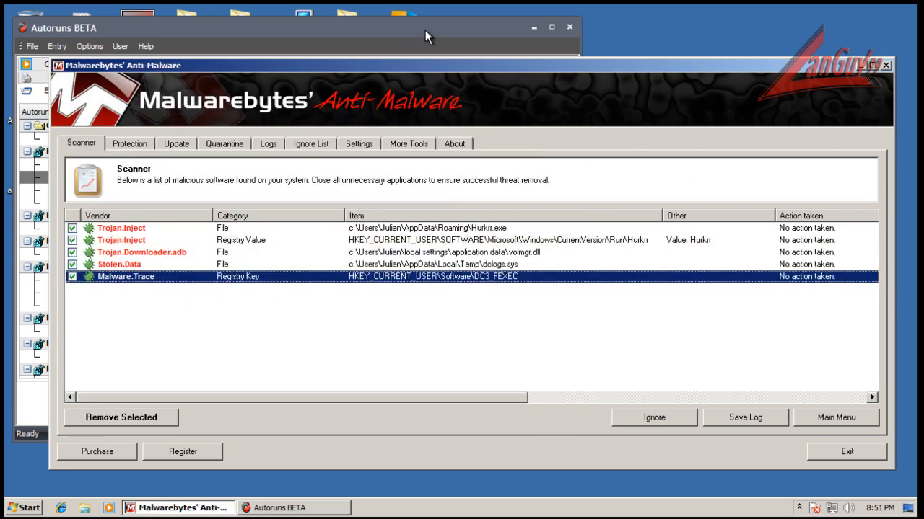
{"action": "left_click", "coordinate": [425, 33]}
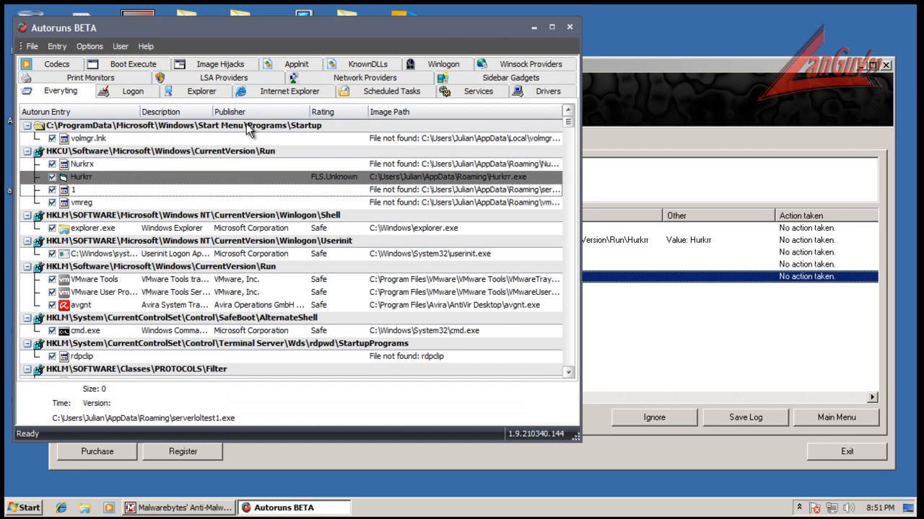
{"action": "left_click", "coordinate": [627, 66]}
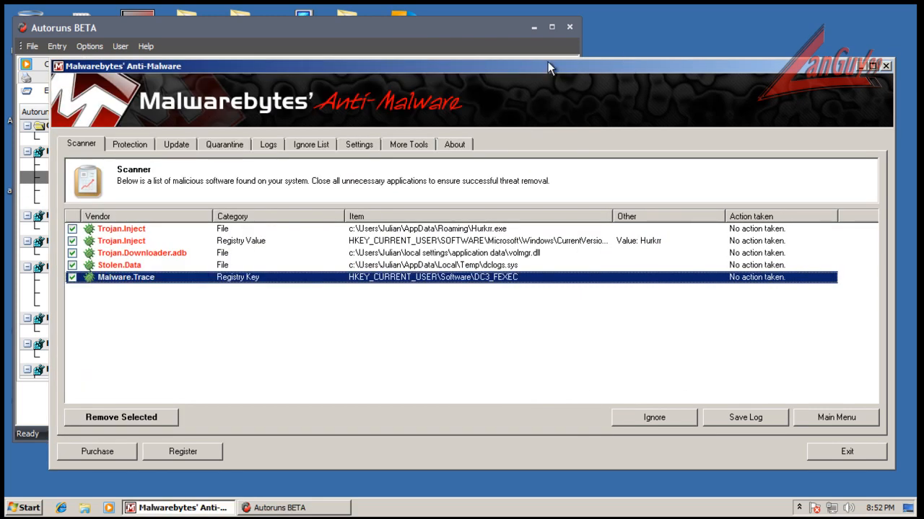
{"action": "left_click", "coordinate": [471, 24]}
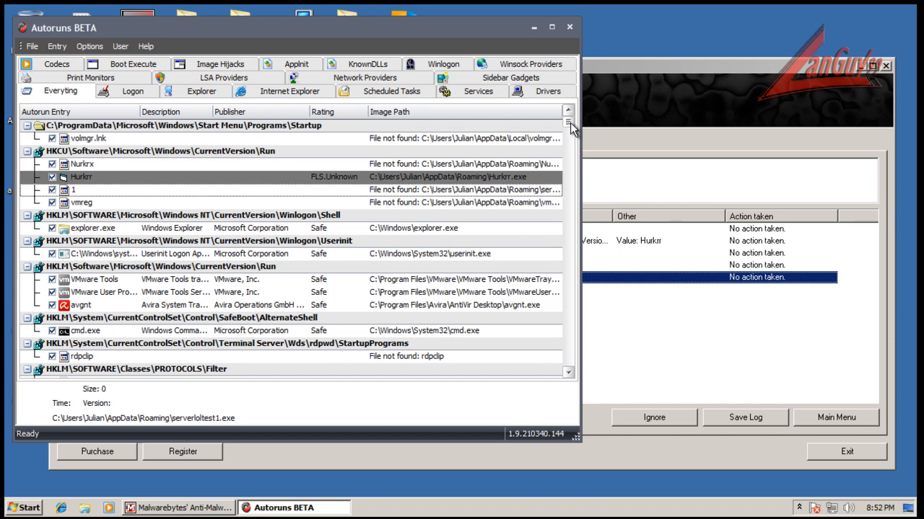
{"action": "scroll", "coordinate": [572, 128], "scroll_direction": "down", "scroll_amount": 1}
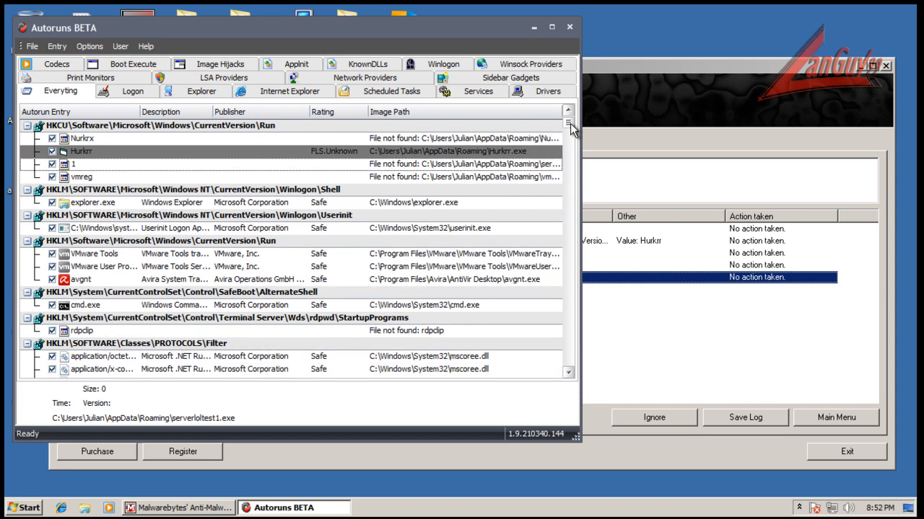
- Review the Logon, Explorer, Internet Explorer, Scheduled Tasks, Services and Drivers entries in Autoruns against the Malwarebytes detections, and close Autoruns
{"action": "left_click", "coordinate": [152, 95]}
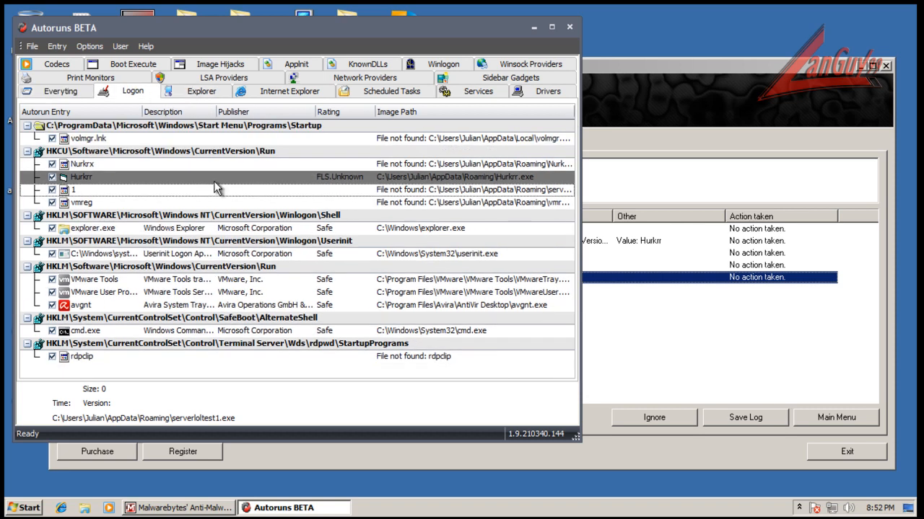
{"action": "left_click", "coordinate": [613, 352]}
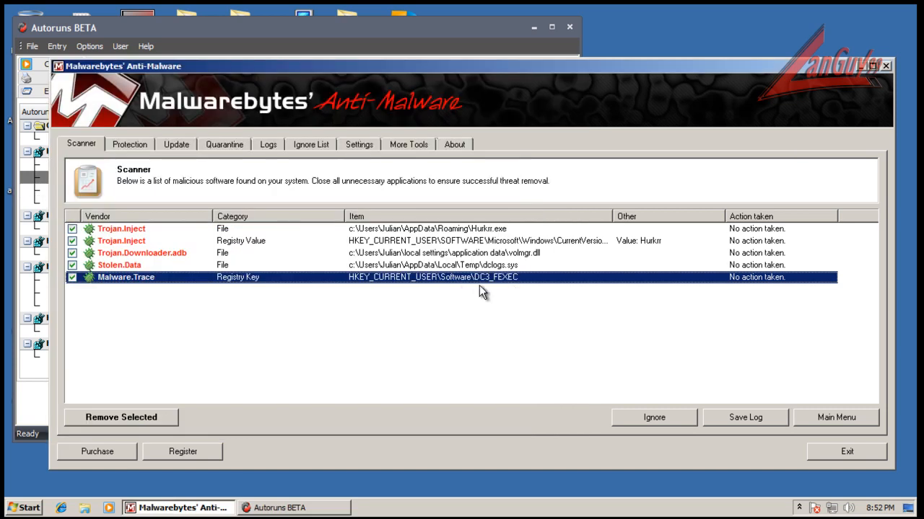
{"action": "left_click", "coordinate": [371, 26]}
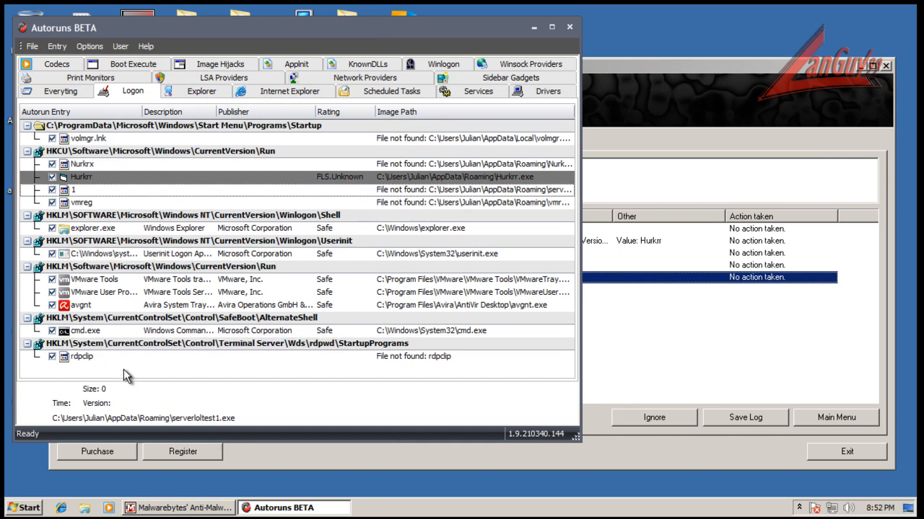
{"action": "left_click", "coordinate": [182, 93]}
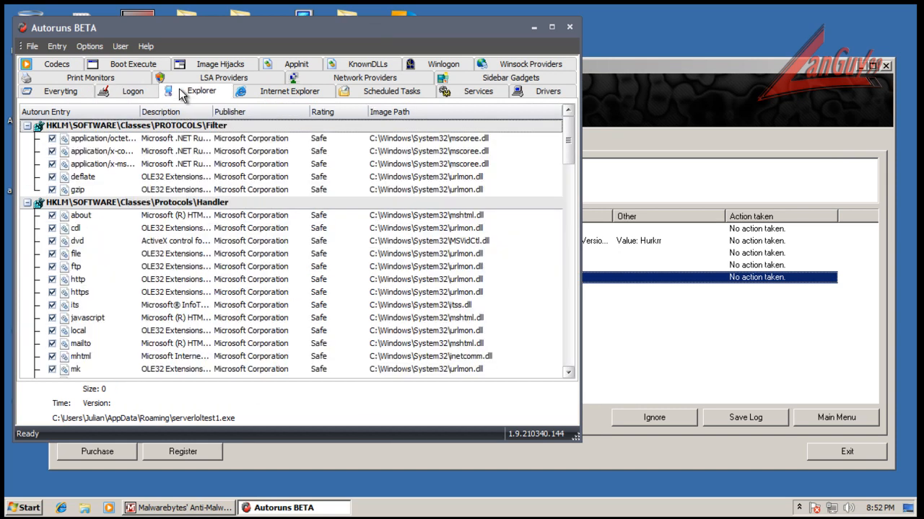
{"action": "left_click", "coordinate": [288, 91]}
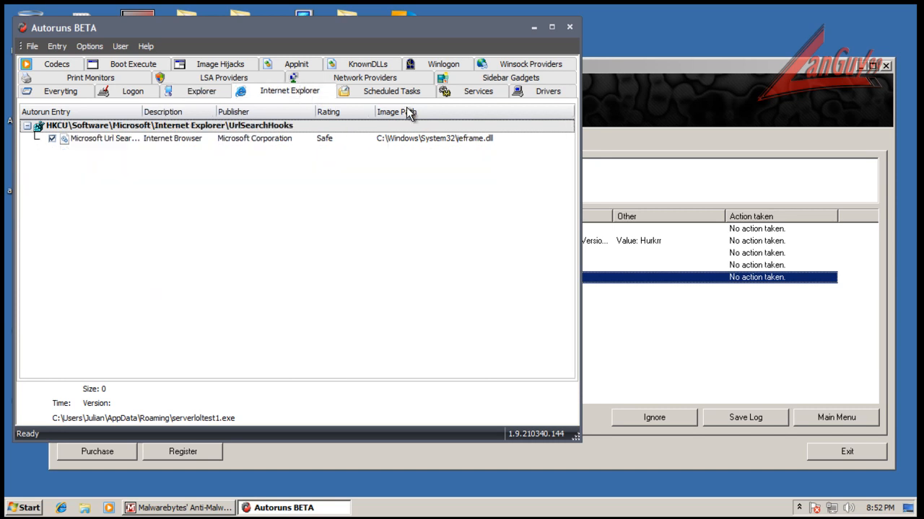
{"action": "left_click", "coordinate": [407, 93]}
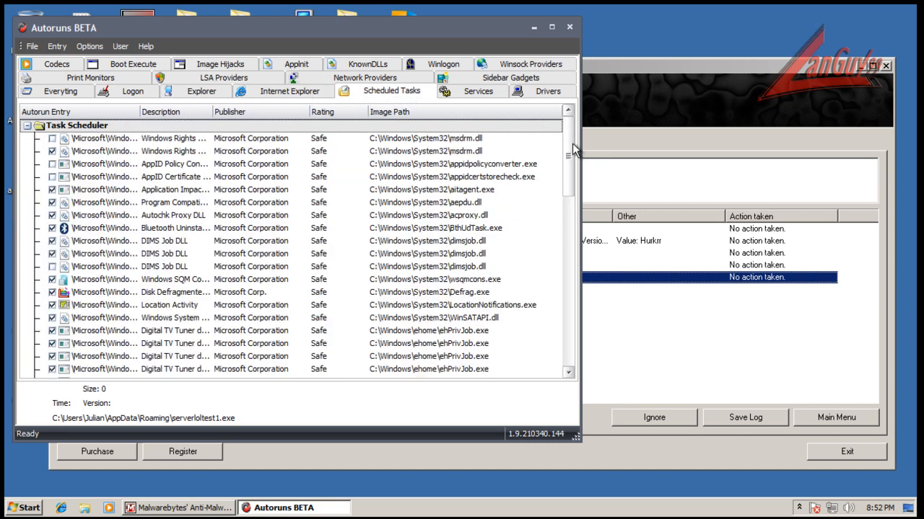
{"action": "left_click_drag", "start_coordinate": [572, 138], "coordinate": [595, 99]}
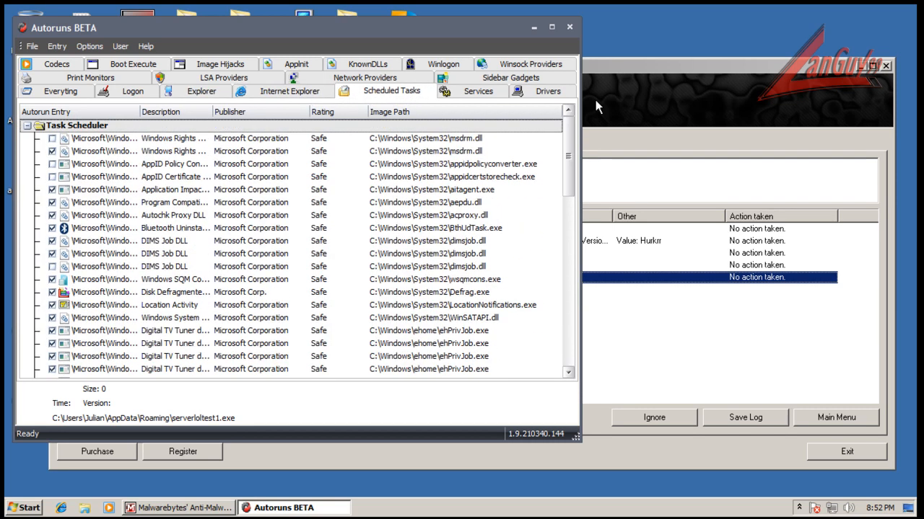
{"action": "left_click", "coordinate": [476, 91]}
{"action": "left_click", "coordinate": [532, 94]}
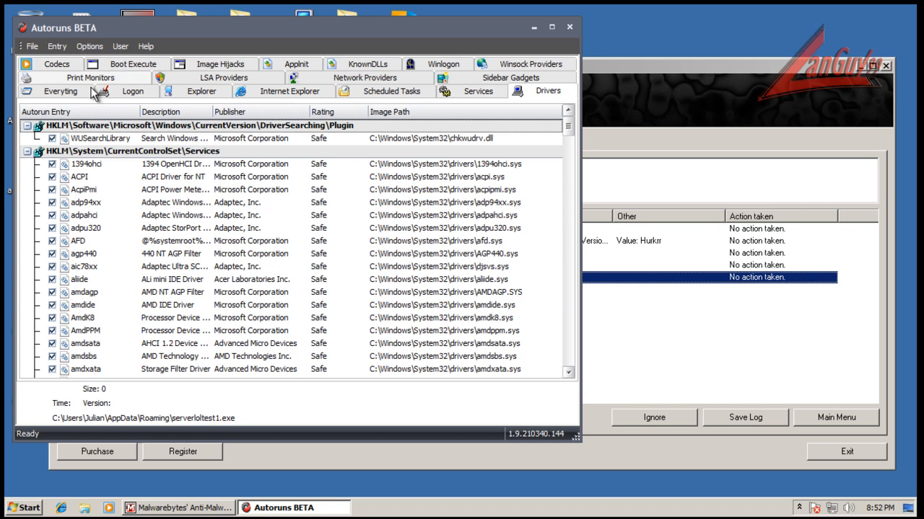
{"action": "left_click", "coordinate": [140, 98]}
{"action": "left_click", "coordinate": [809, 147]}
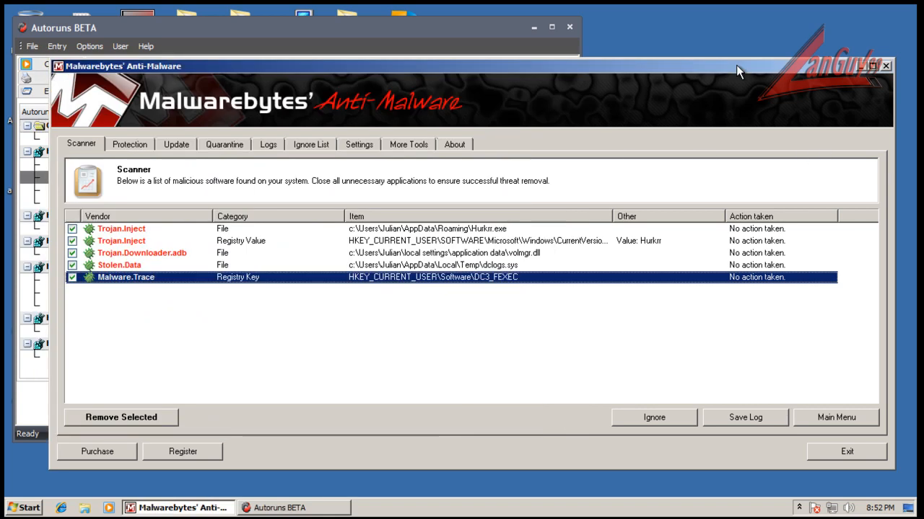
{"action": "left_click", "coordinate": [570, 27]}
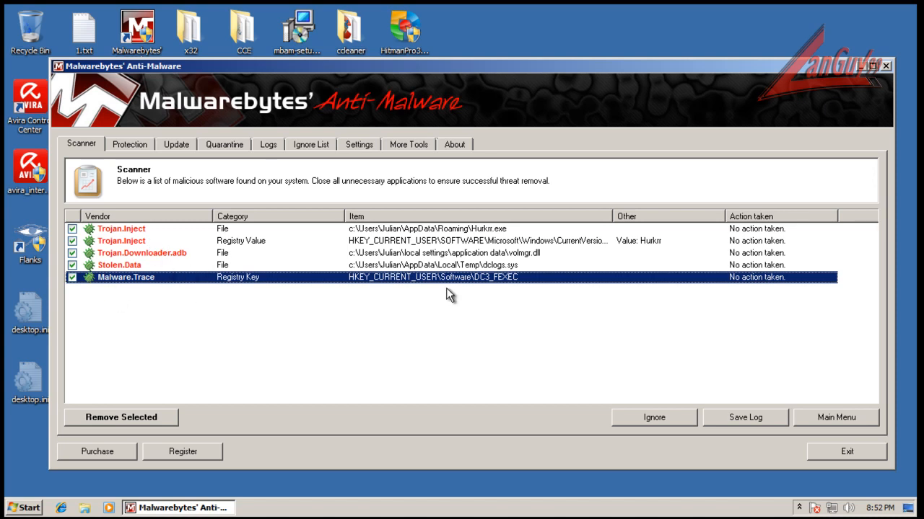
- Remove all selected detections in Malwarebytes' Anti-Malware, decline the computer restart, and close the program
{"action": "left_click", "coordinate": [149, 417]}
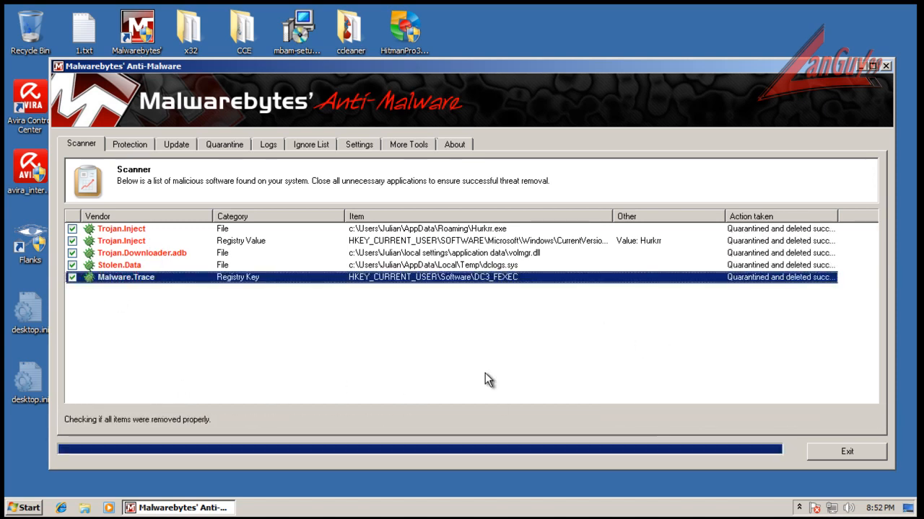
{"action": "left_click", "coordinate": [693, 248]}
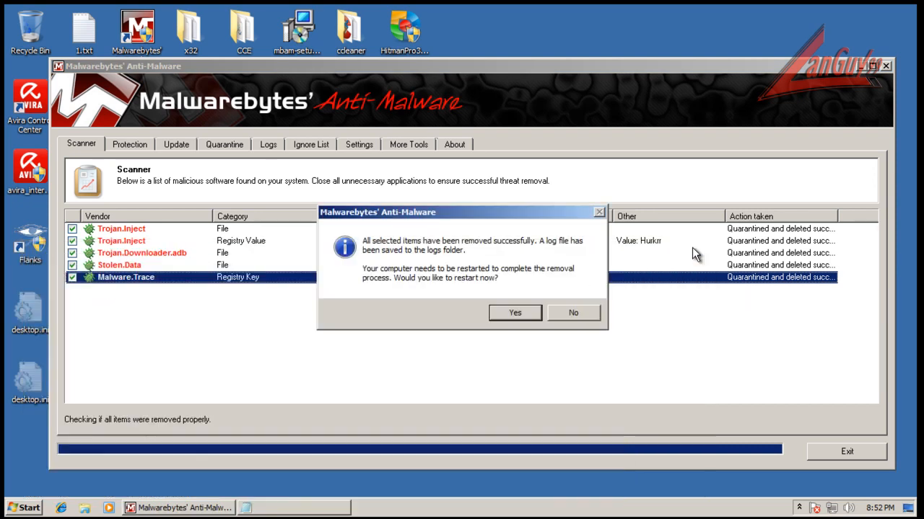
{"action": "left_click", "coordinate": [571, 311]}
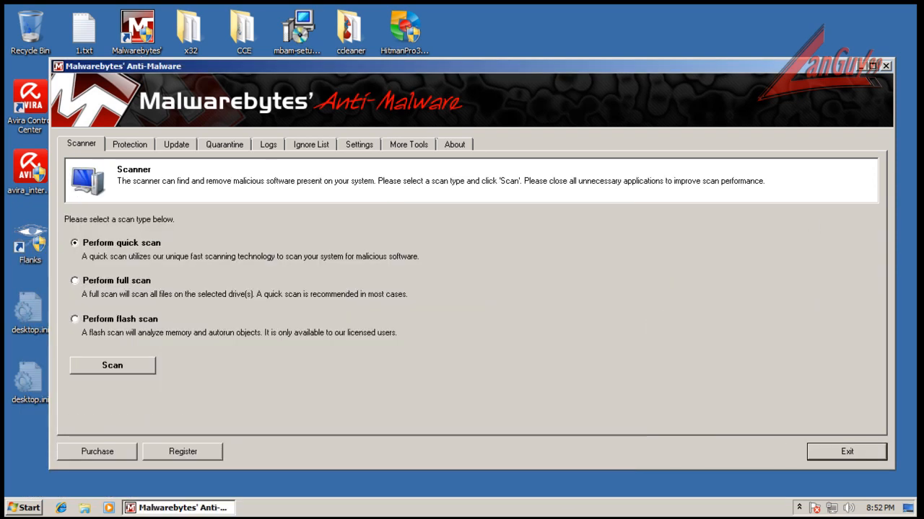
{"action": "left_click", "coordinate": [897, 67]}
{"action": "left_click", "coordinate": [891, 64]}
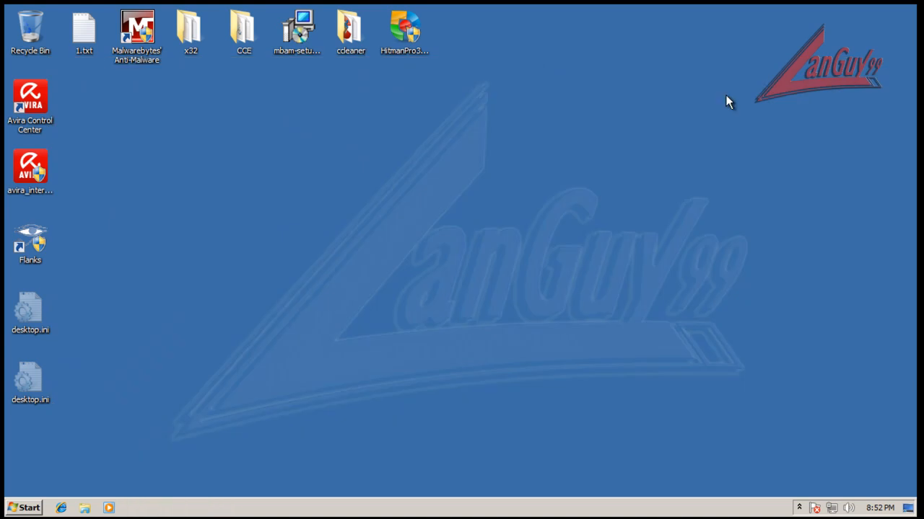
- Scan the computer with HitmanPro35.exe, allowing its TCP connection in the Avira firewall, and close the scan results
{"action": "left_click", "coordinate": [403, 29]}
{"action": "double_click", "coordinate": [403, 29]}
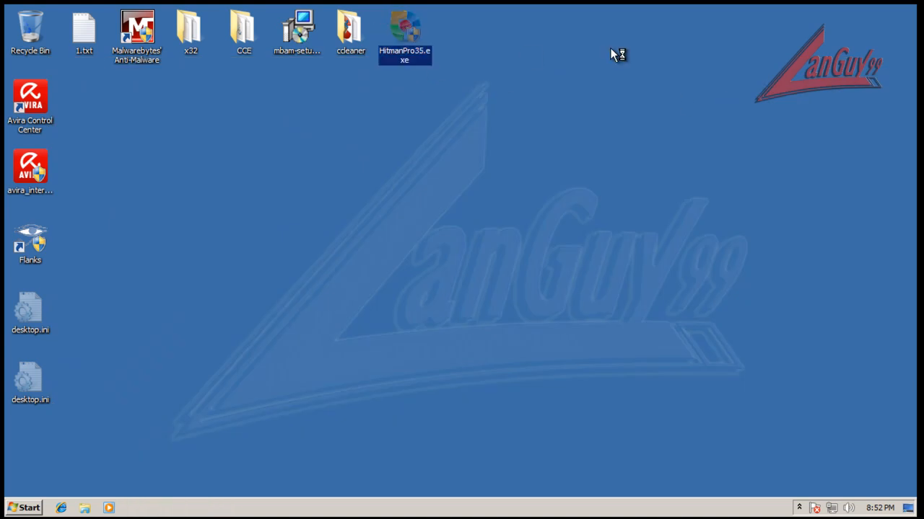
{"action": "left_click", "coordinate": [515, 282]}
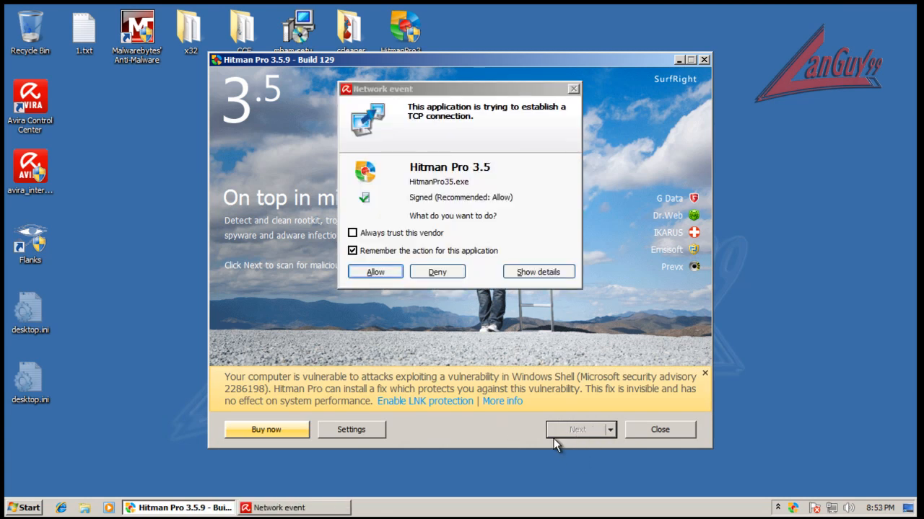
{"action": "left_click", "coordinate": [377, 273]}
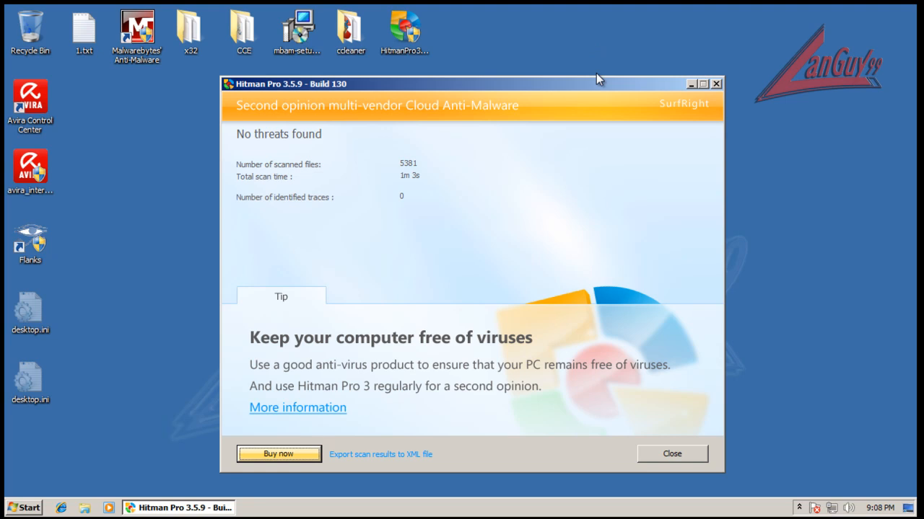
{"action": "left_click", "coordinate": [678, 452]}
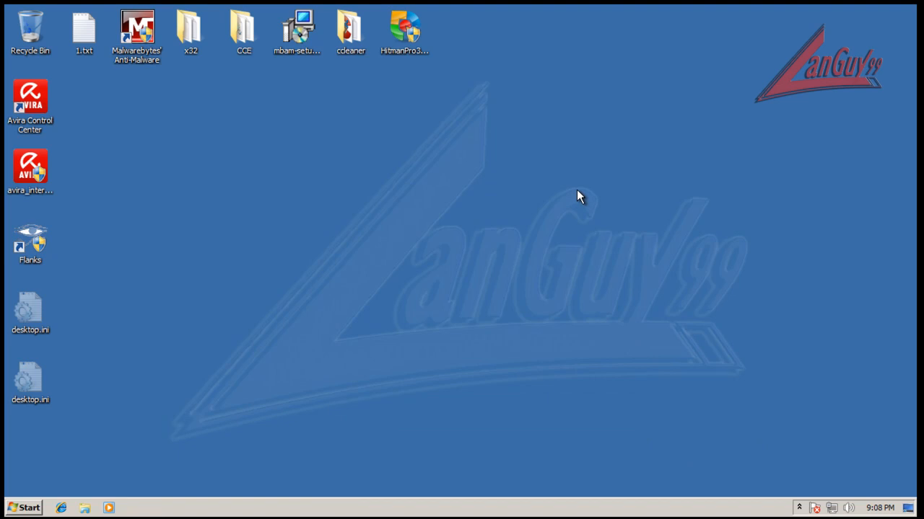
- Enable Avira's Realtime Protection
{"action": "left_click", "coordinate": [799, 508]}
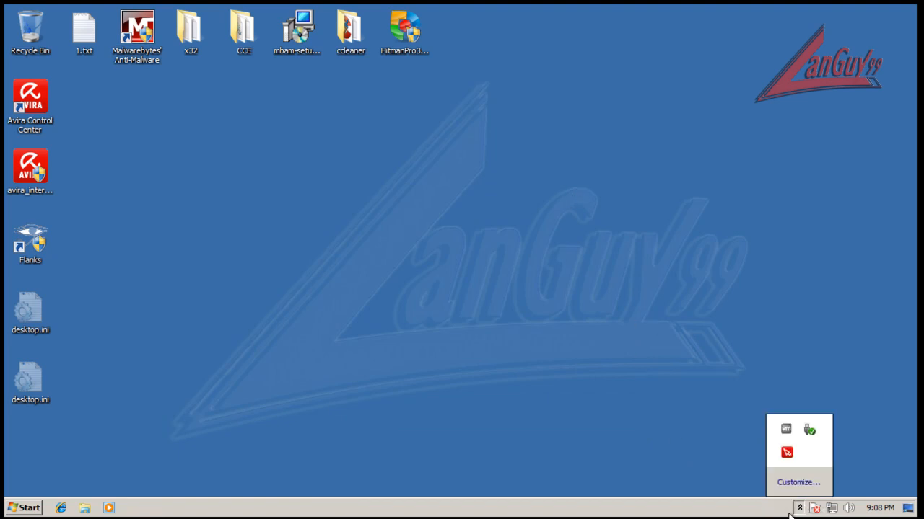
{"action": "right_click", "coordinate": [787, 449]}
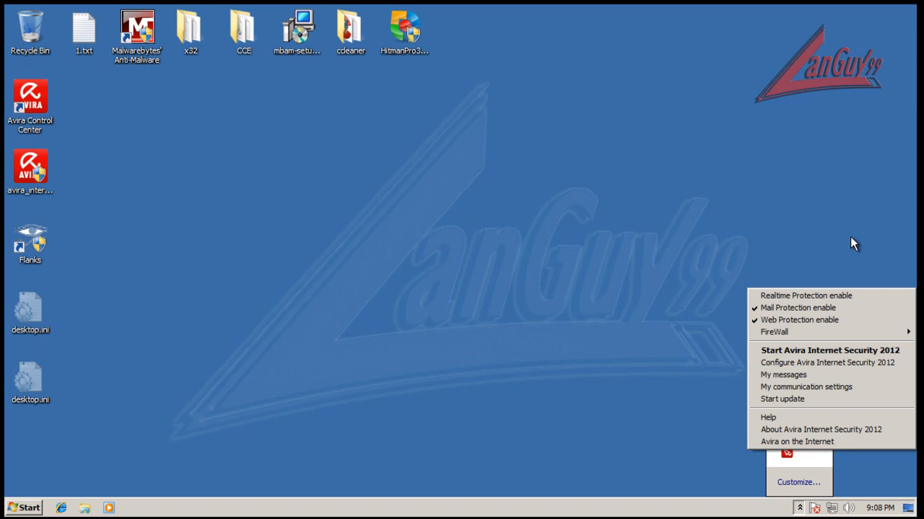
{"action": "left_click", "coordinate": [832, 295]}
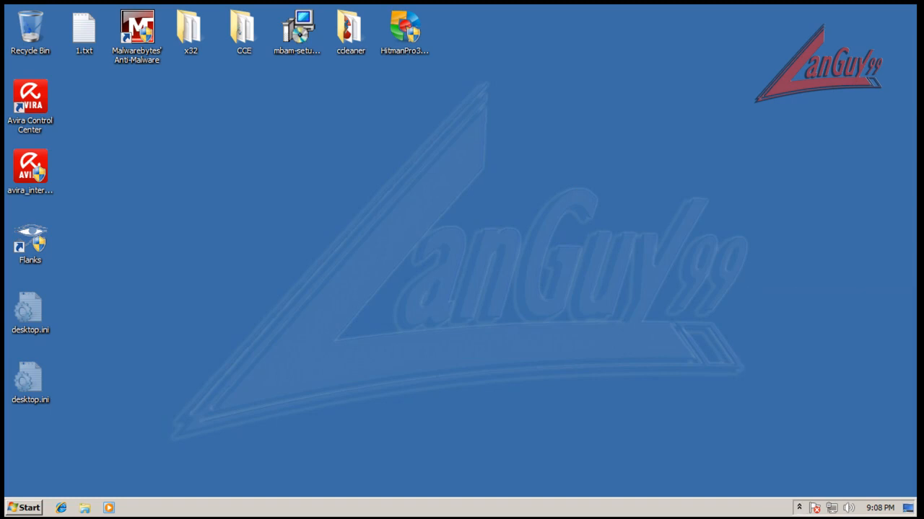
- Open Avira Internet Security 2012, examine the protection status and the Realtime Protection statistics, and close the window
{"action": "left_click", "coordinate": [798, 508]}
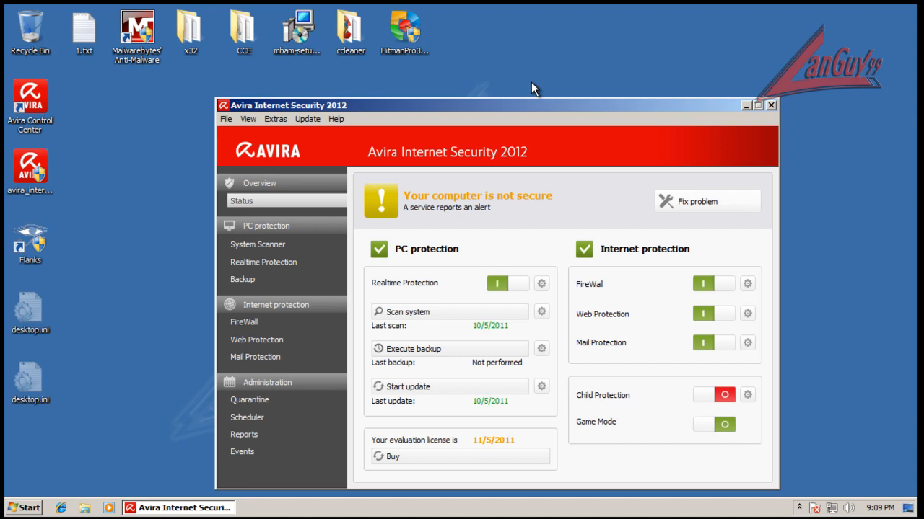
{"action": "left_click", "coordinate": [299, 271]}
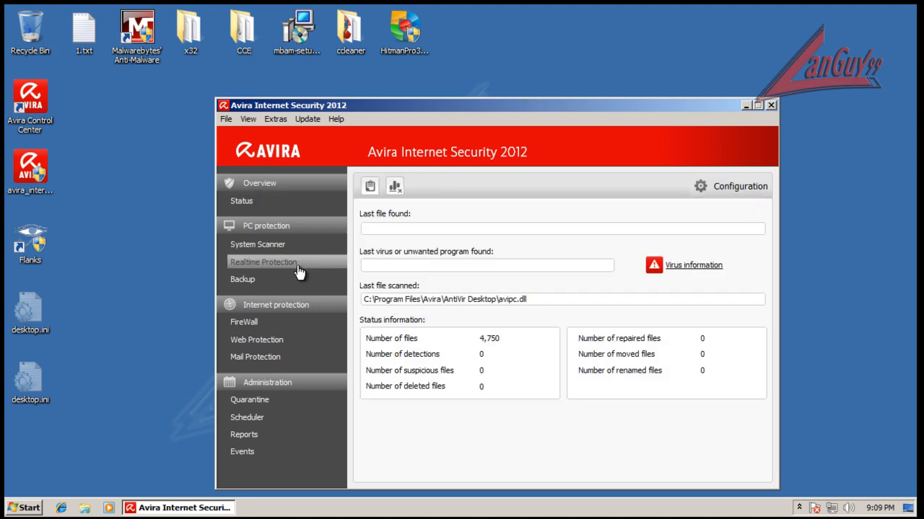
{"action": "left_click", "coordinate": [771, 105]}
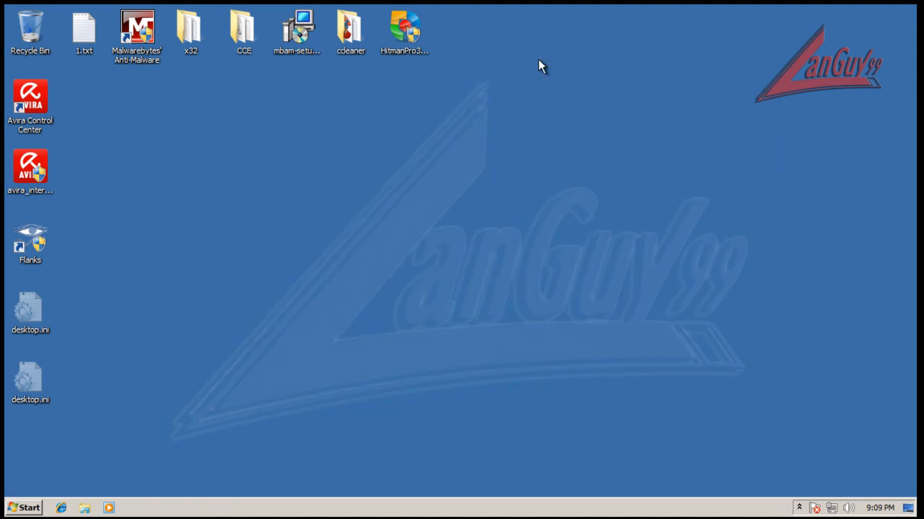